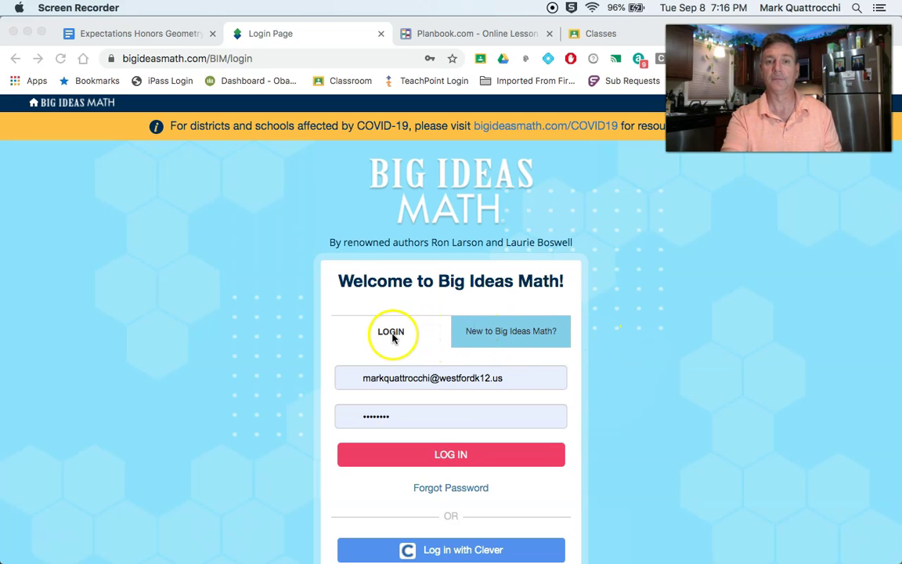
Log in to Big Ideas Math with the saved credentials and open the Dynamic Classroom from the featured resources.
click(450, 460)
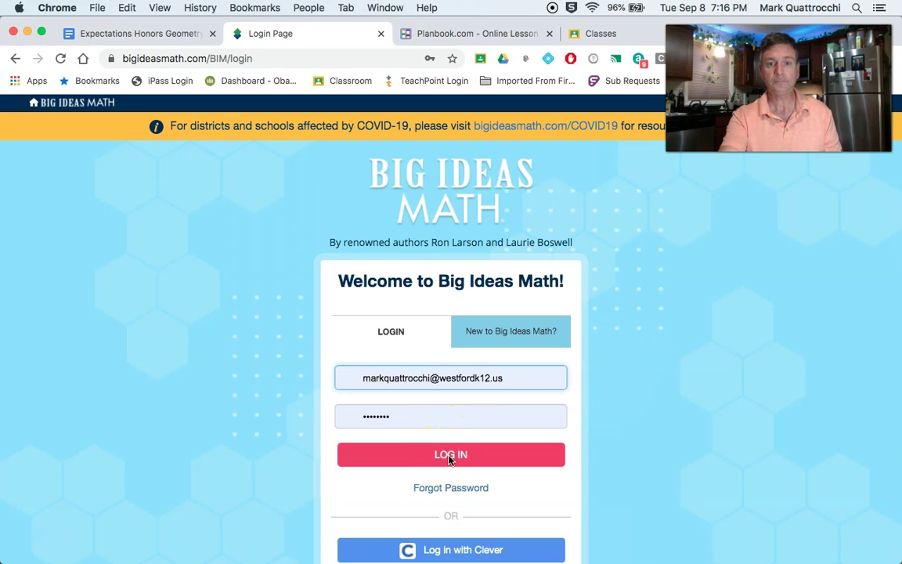
click(450, 460)
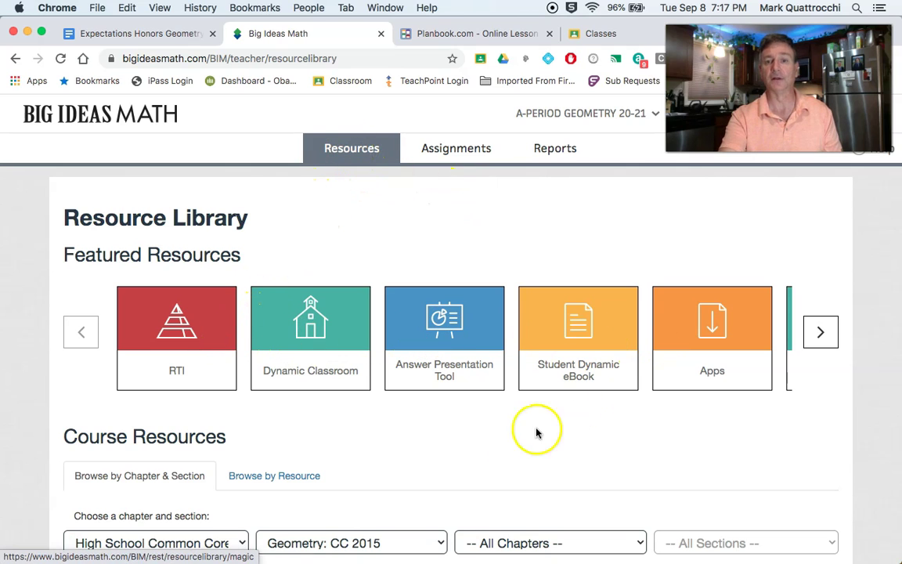
click(310, 335)
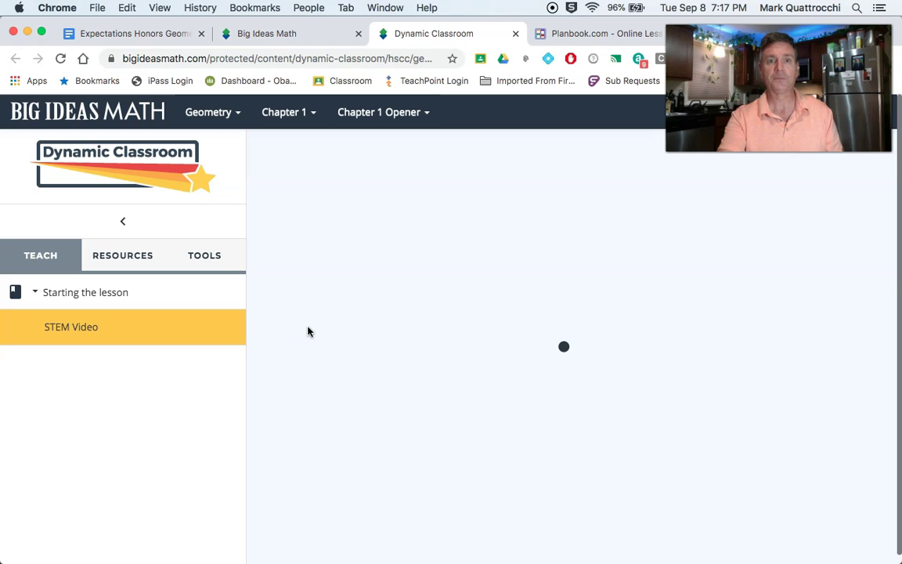
Look over the chapter choices, keep Chapter 1, and switch the Dynamic Classroom to Section 1.
click(310, 114)
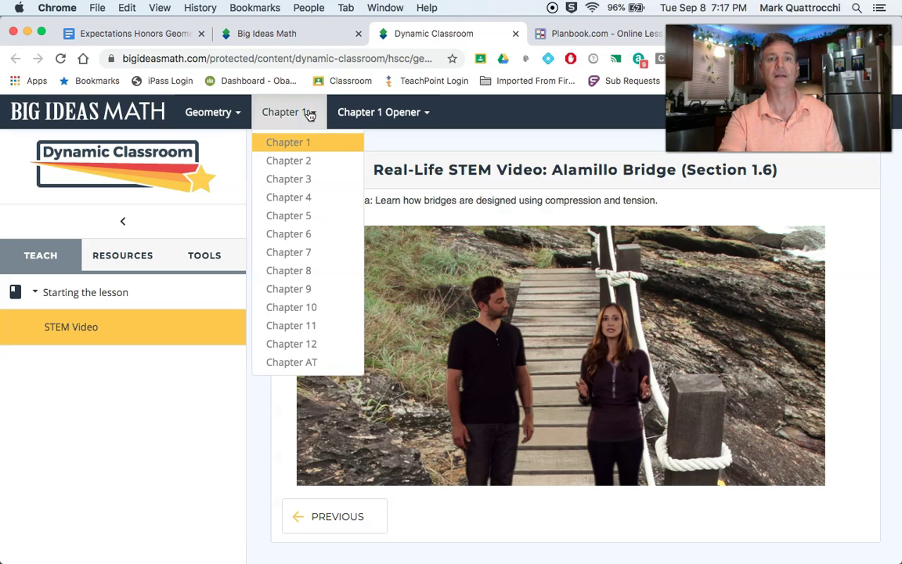
click(427, 147)
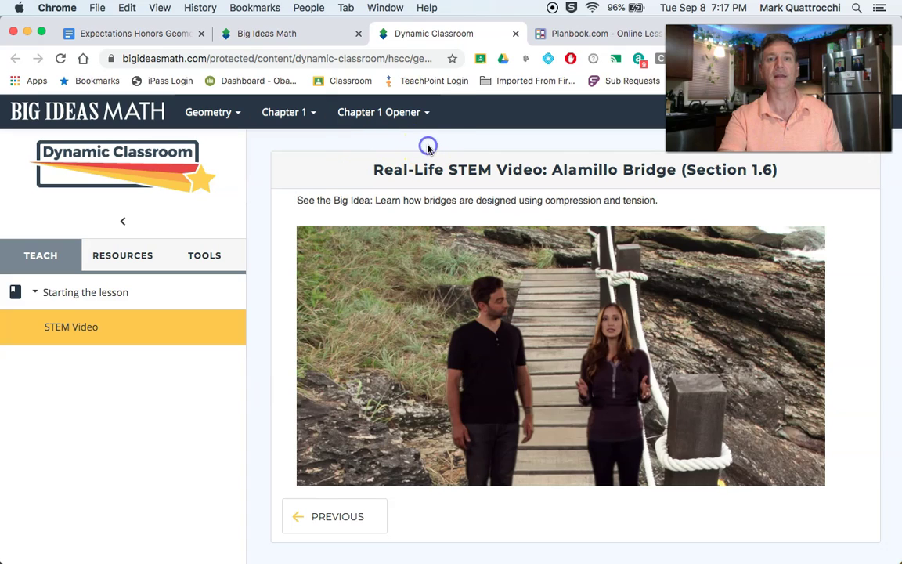
click(427, 115)
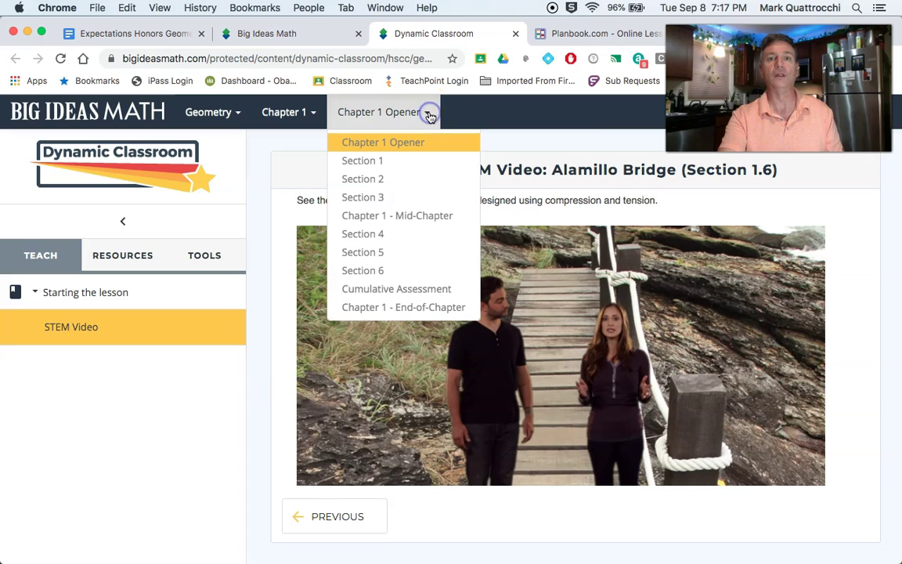
click(390, 166)
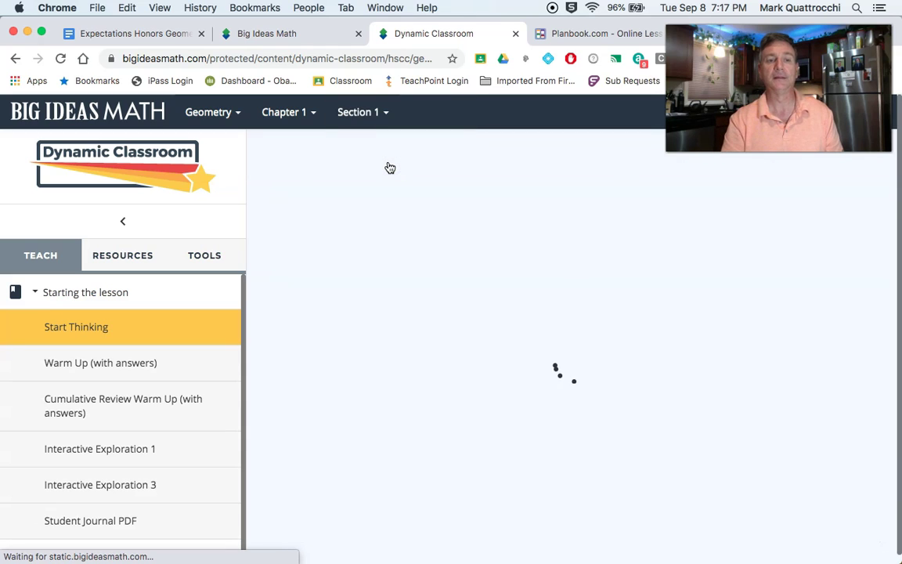
click(399, 176)
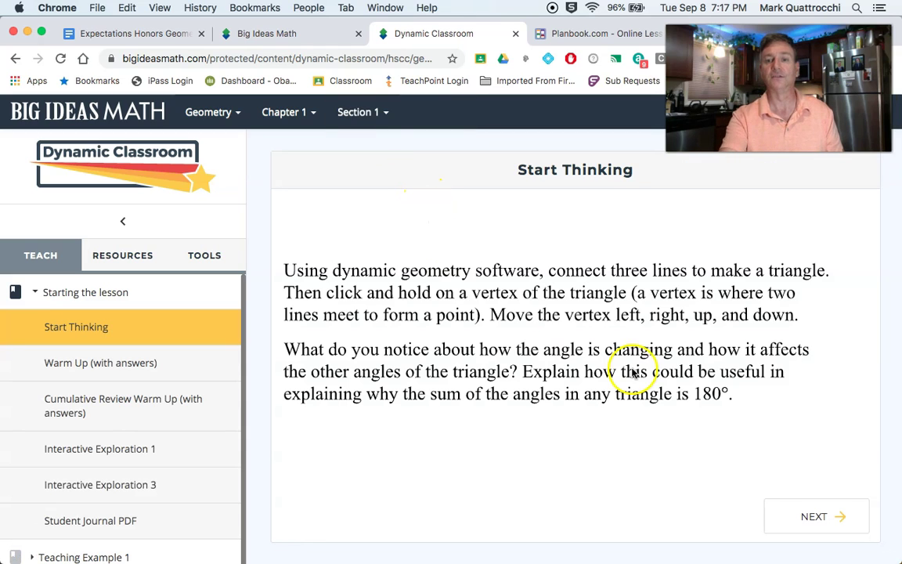
Page through the Section 1 starting slides from Start Thinking to Interactive Exploration 1.
click(836, 517)
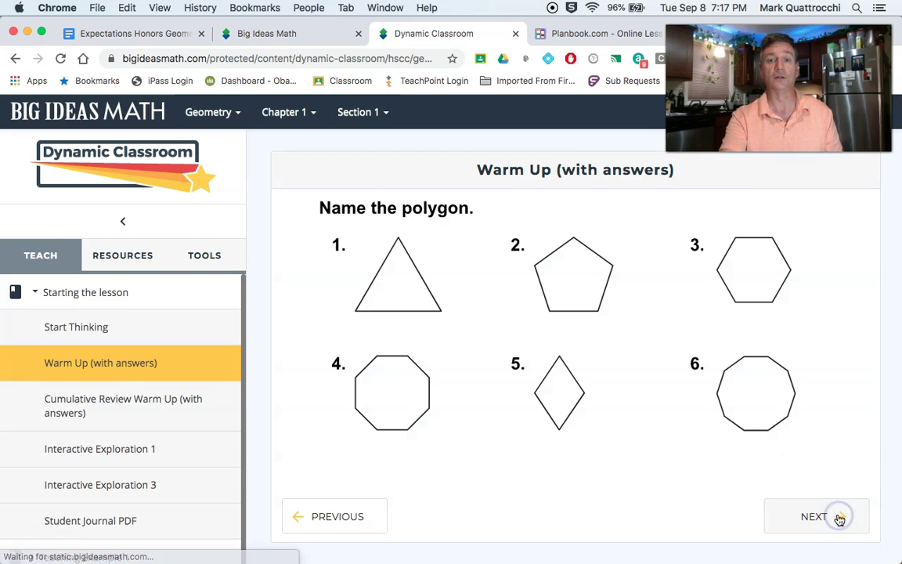
click(838, 518)
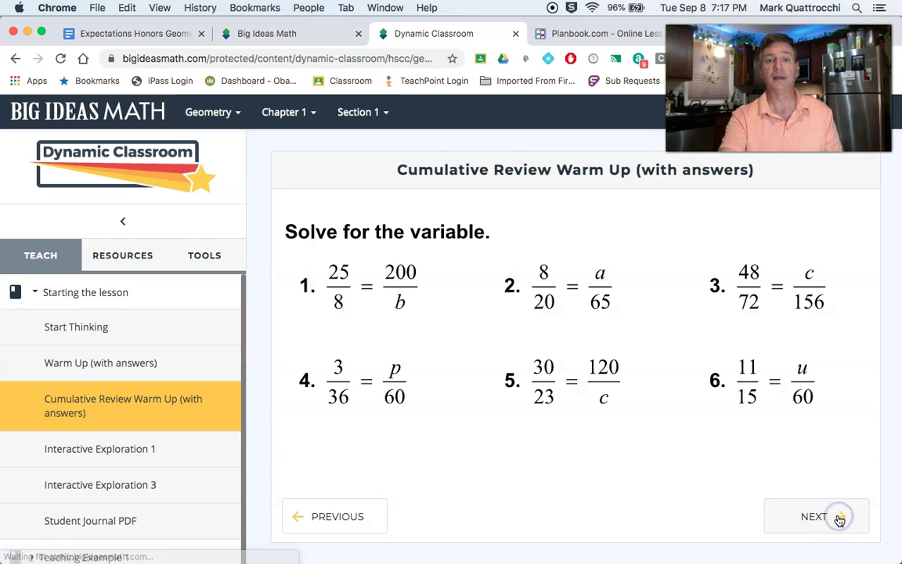
click(838, 515)
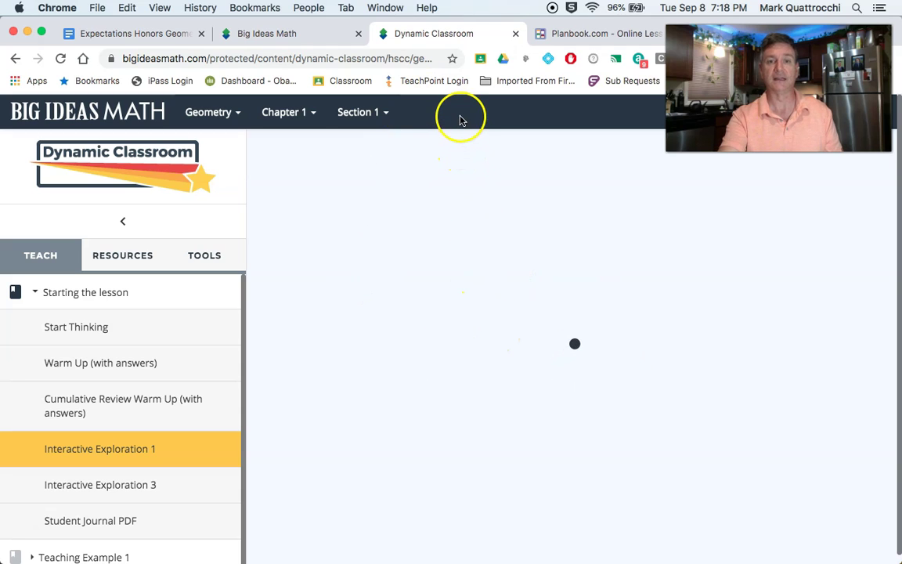
Close the Dynamic Classroom and open the Big Ideas Math High School Geometry book from the Student Dynamic eBook library.
click(515, 35)
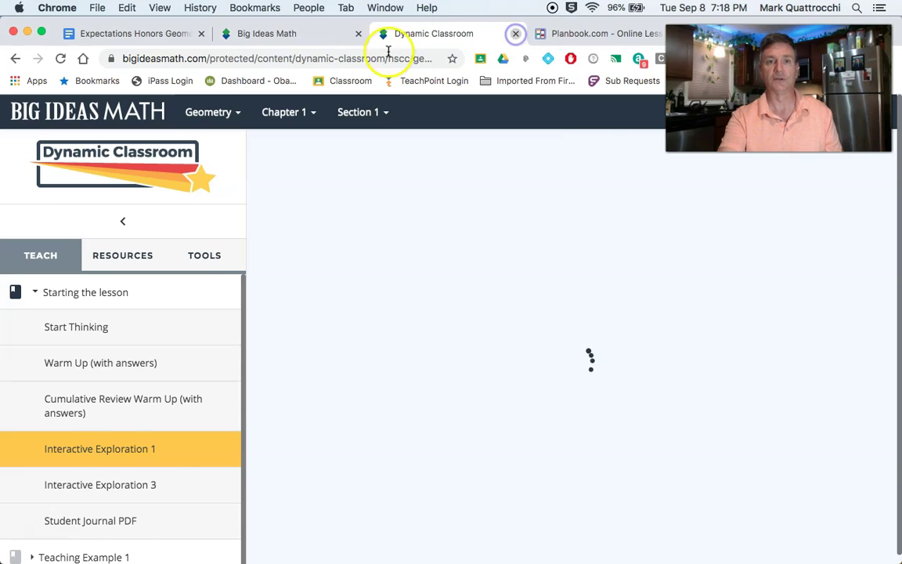
click(516, 35)
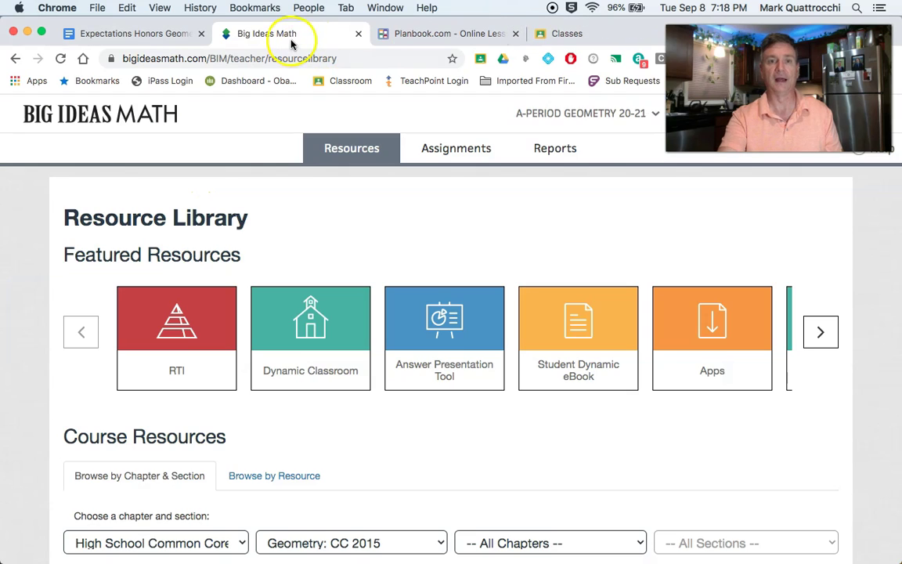
click(577, 336)
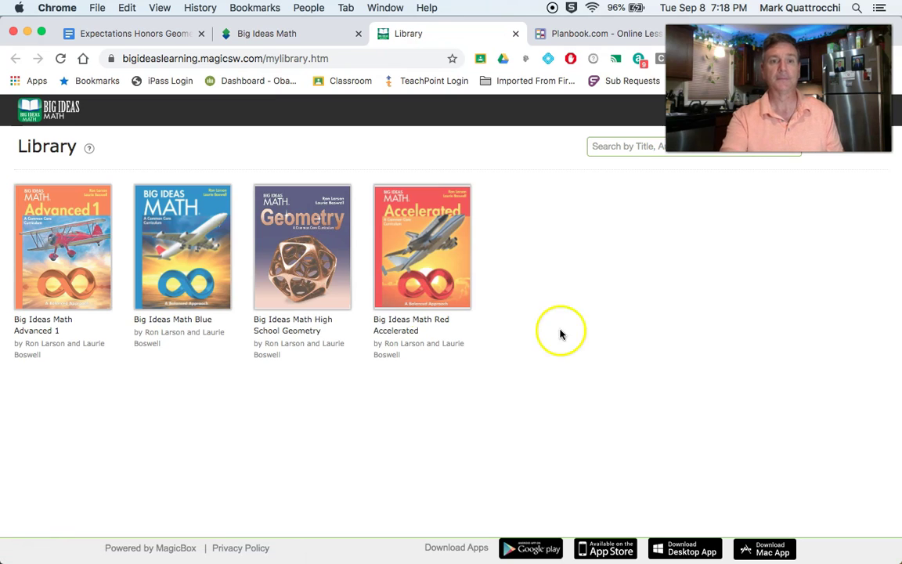
click(292, 264)
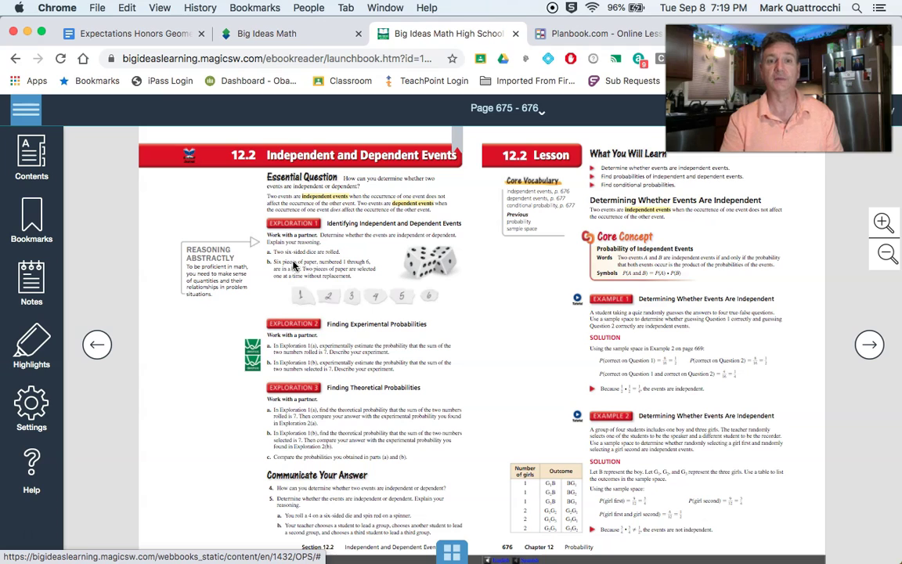
Open section 1.1 Points, Lines, and Planes under chapter 1 Basics of Geometry in the book's contents.
click(538, 117)
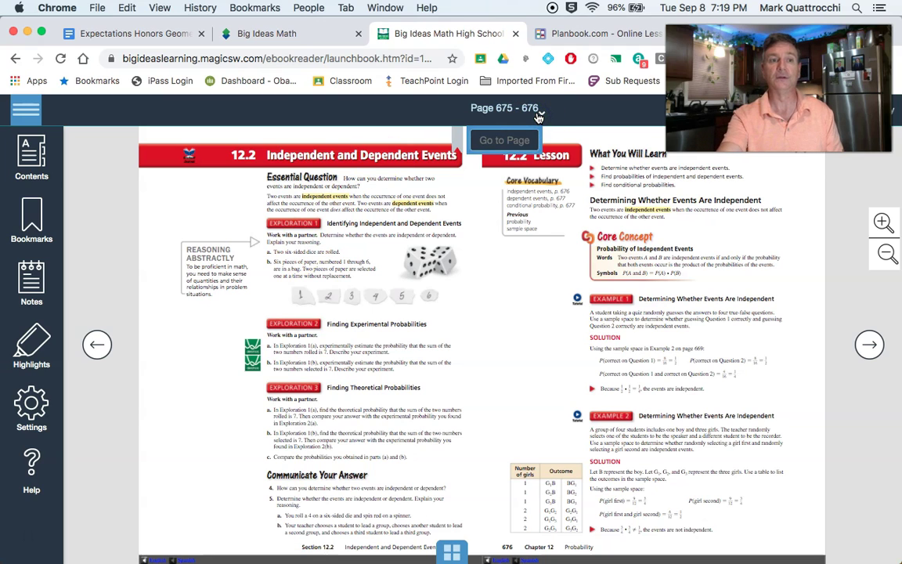
click(33, 157)
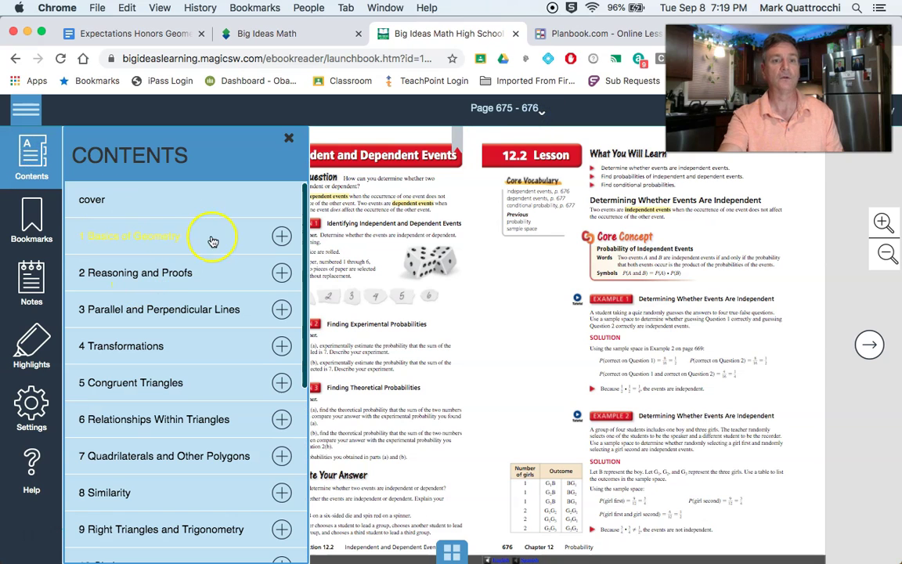
click(280, 236)
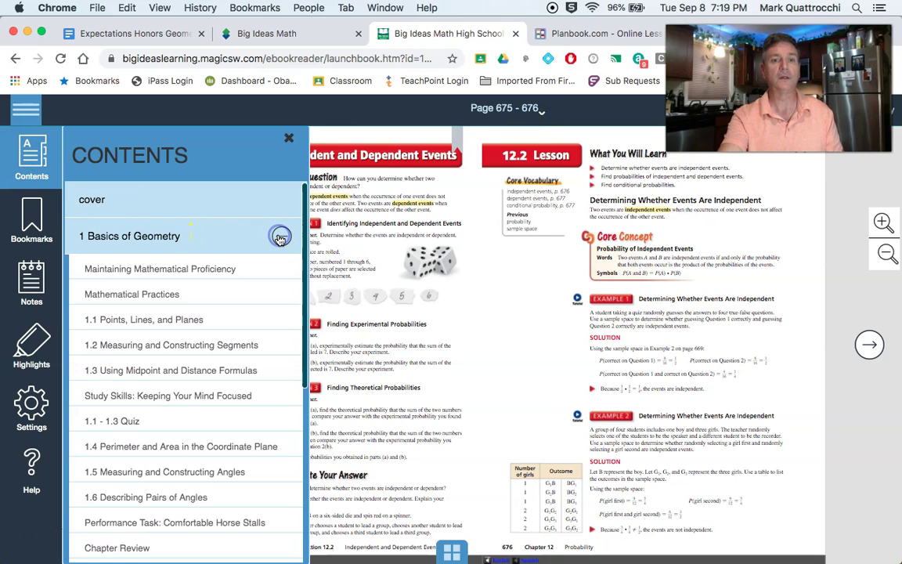
click(147, 321)
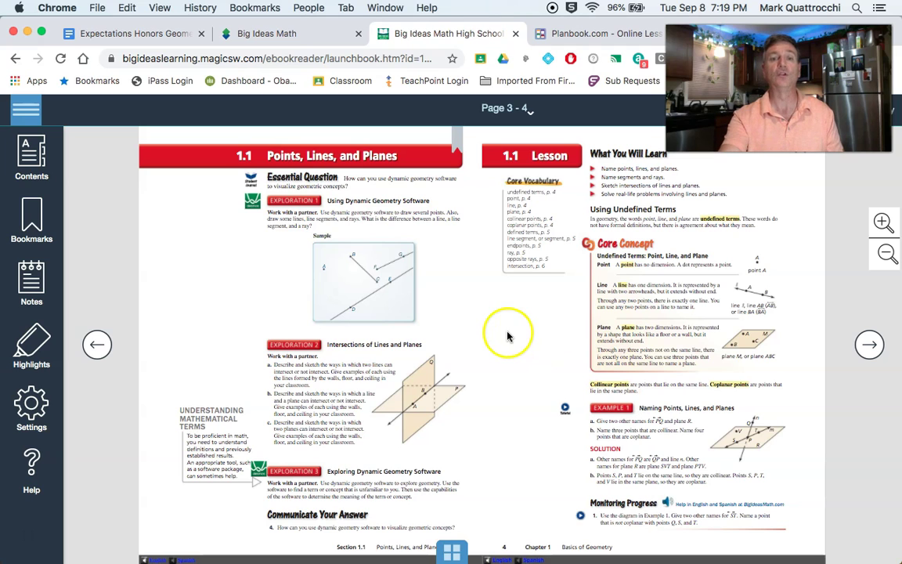
Page forward through section 1.1 to pages 7-8, trying the page magnification up to 150% on pages 5-6.
click(867, 344)
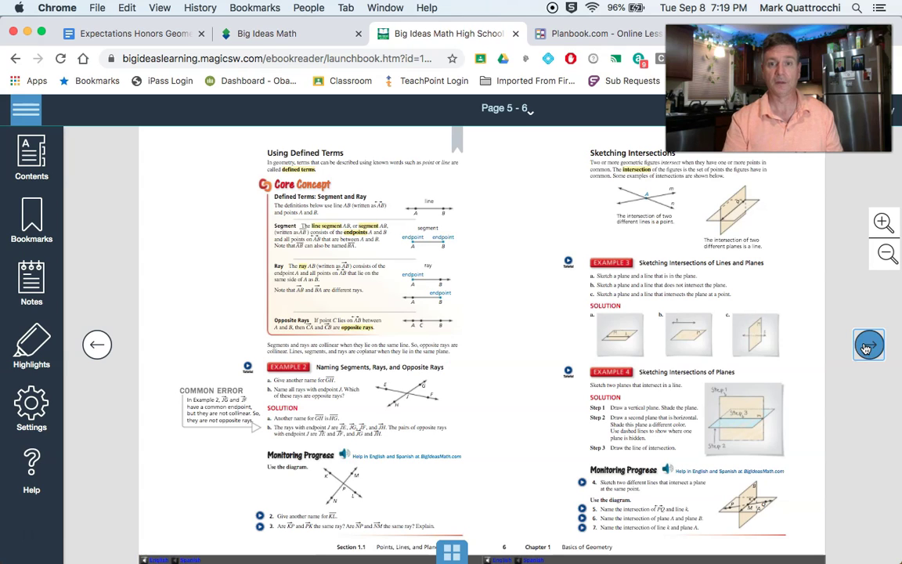
click(883, 224)
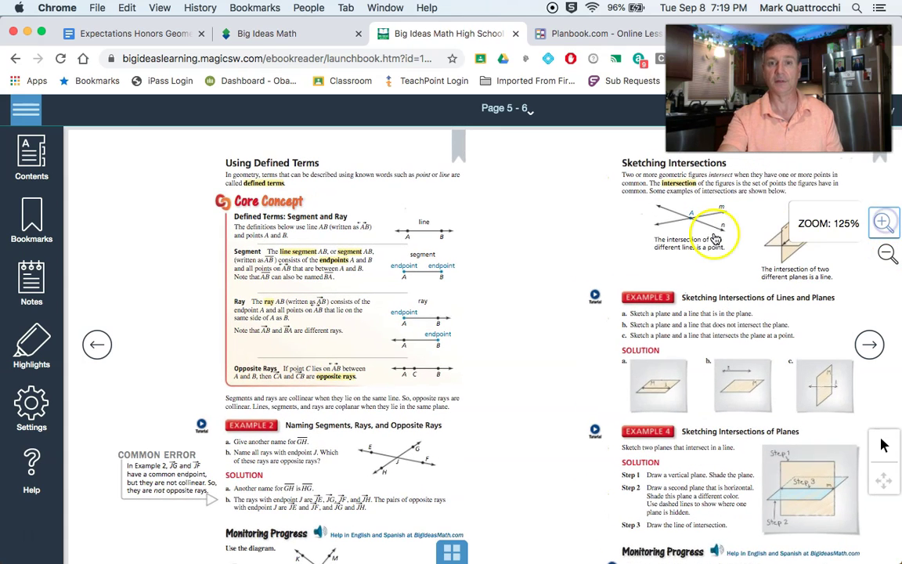
click(884, 225)
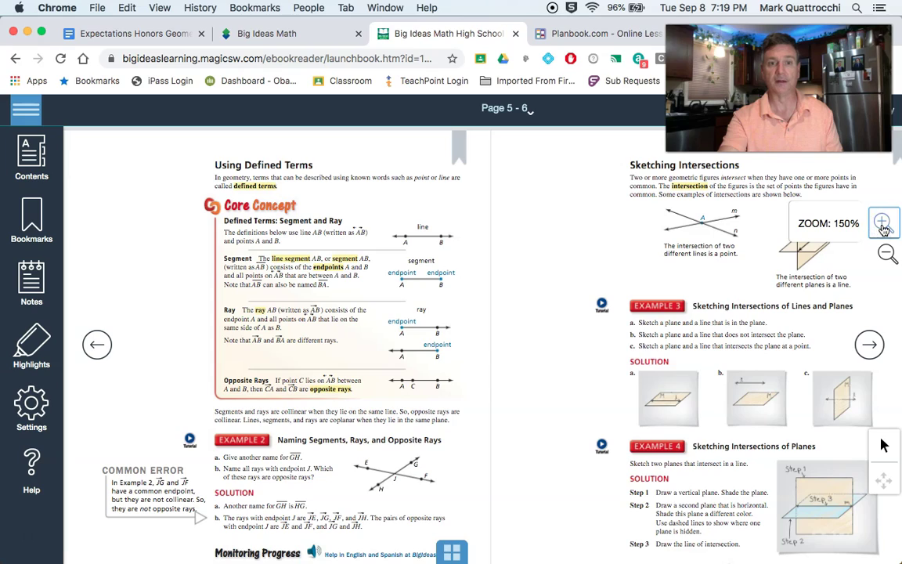
click(882, 252)
click(881, 252)
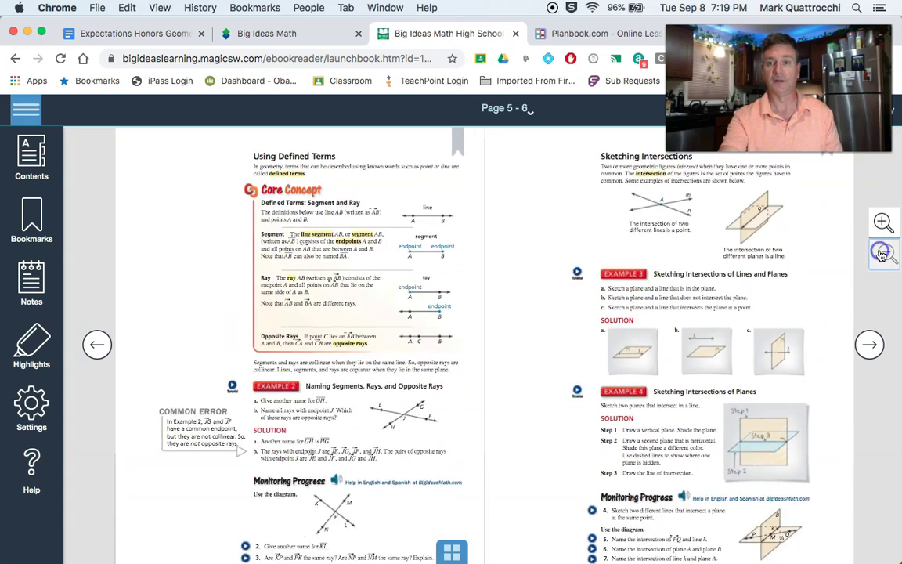
click(861, 344)
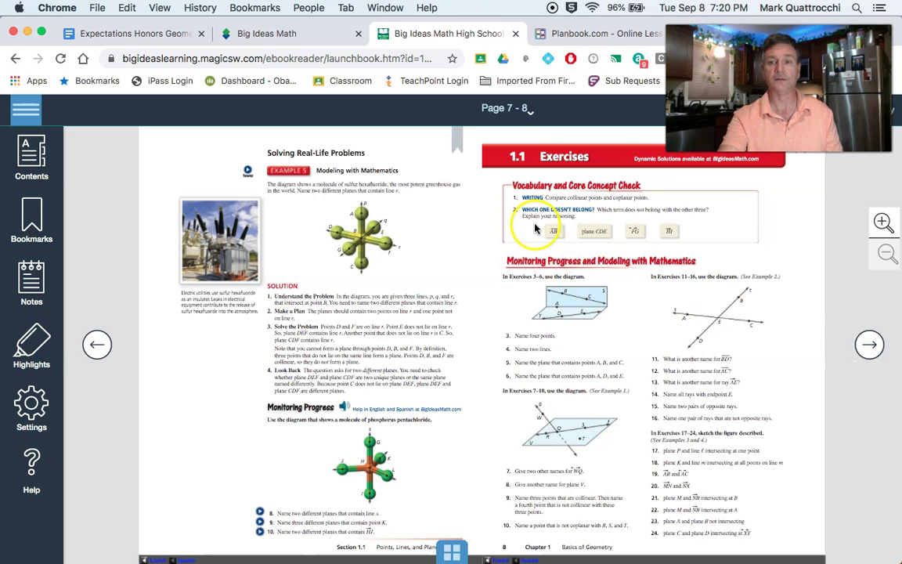
Go to page 237 and page back to the start of section 5.1 Angles of Triangles.
click(521, 111)
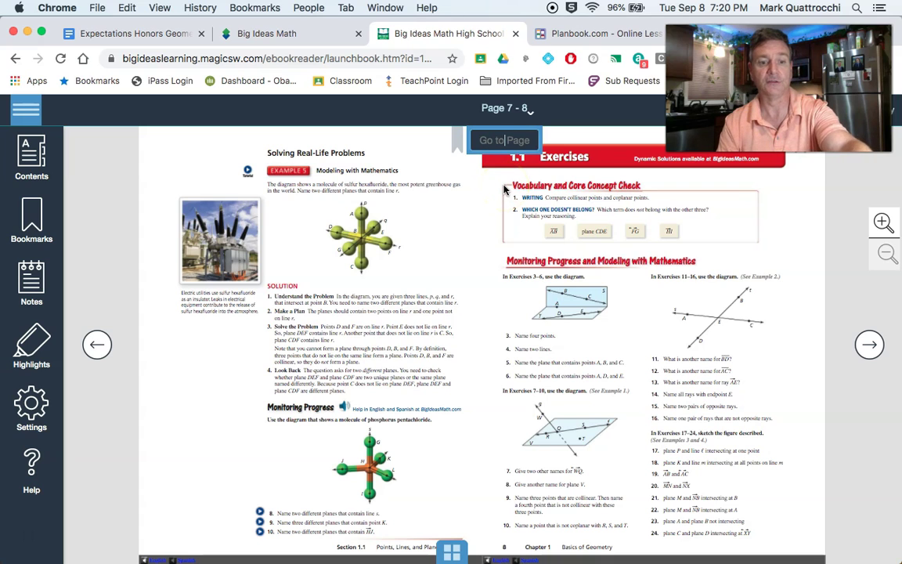
text(237)
key(Return)
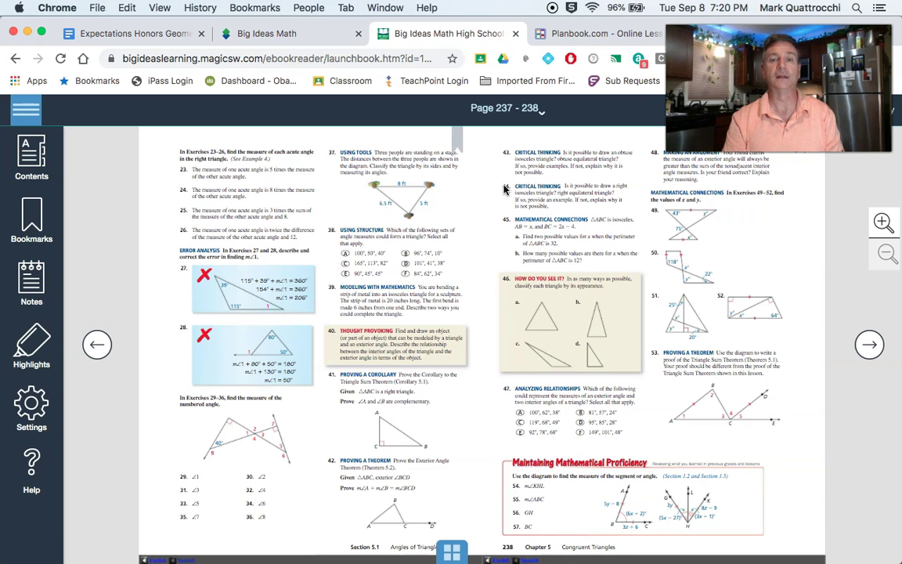
click(96, 341)
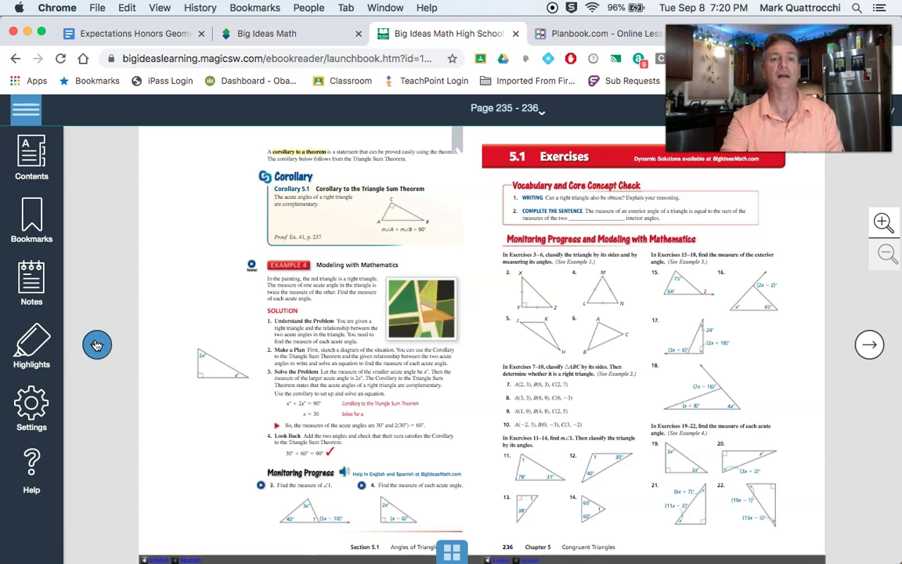
click(96, 345)
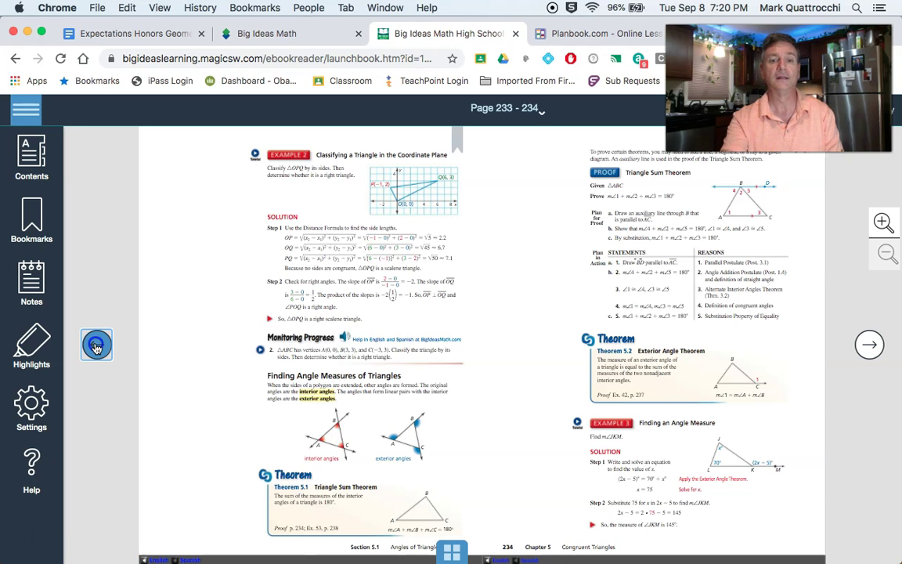
click(96, 346)
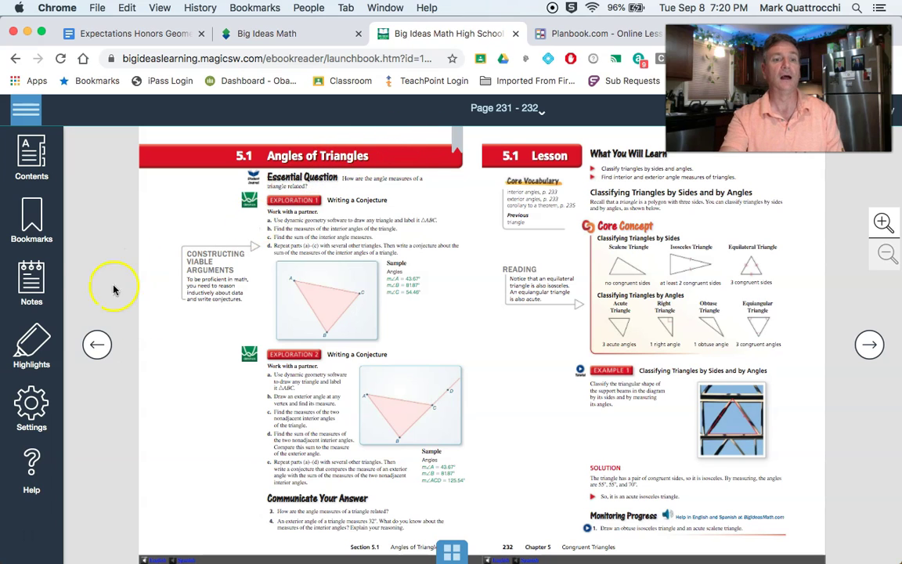
Open the book's Index from the contents and magnify its pages for reading.
click(34, 164)
scroll(108, 301, down, 5)
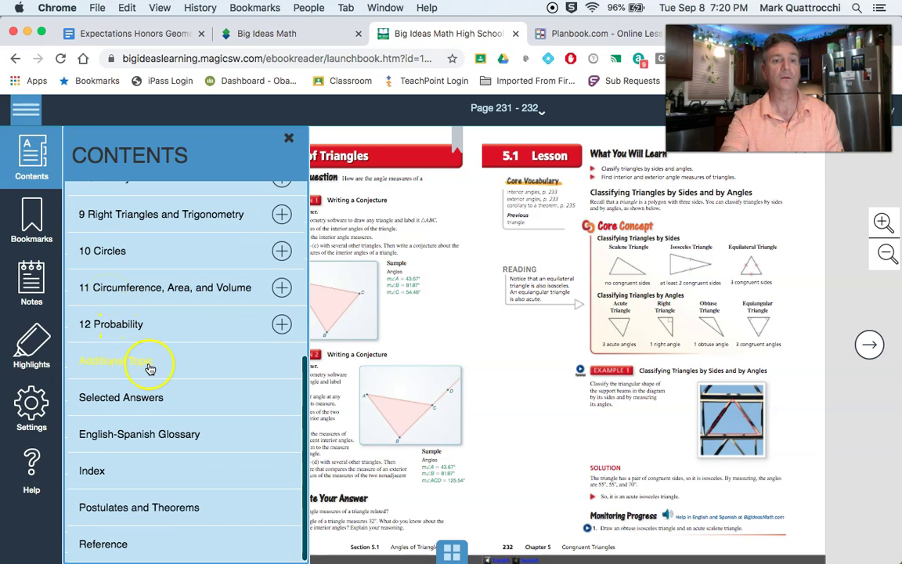
click(89, 474)
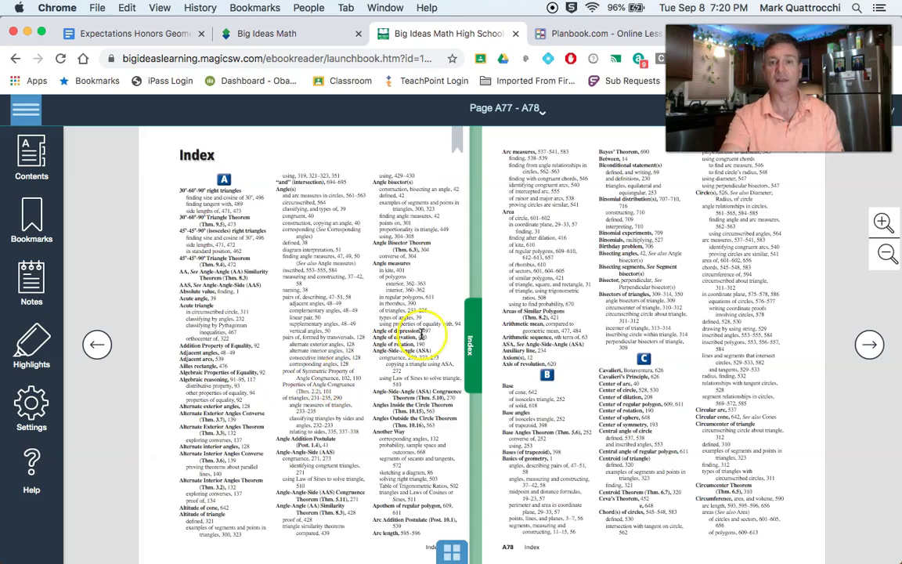
click(883, 223)
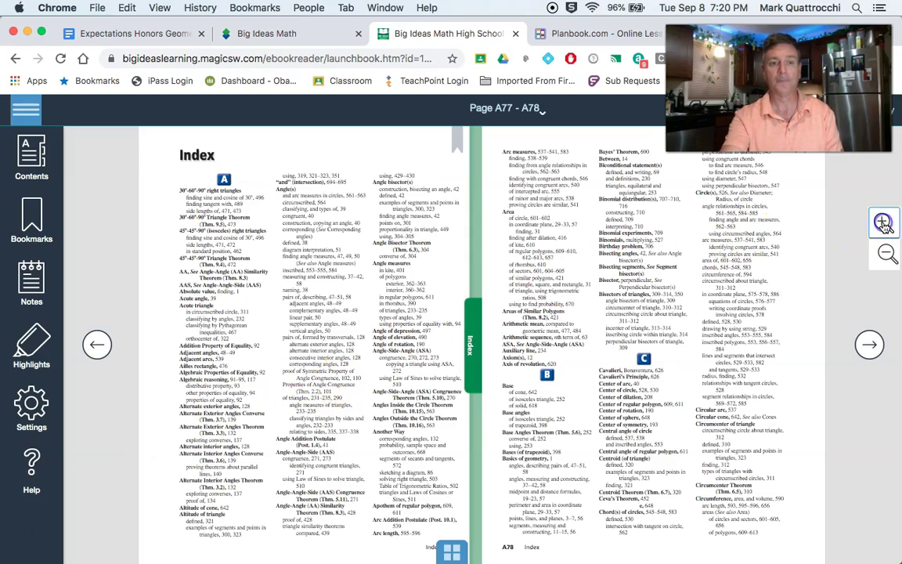
click(883, 224)
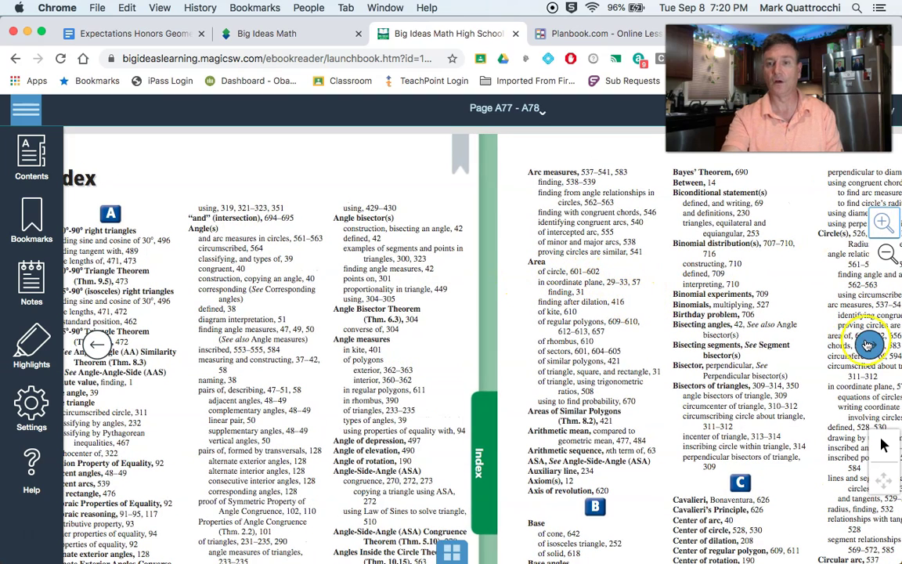
Look up the Reference entry at the end of the book's table of contents.
click(30, 153)
scroll(134, 357, down, 8)
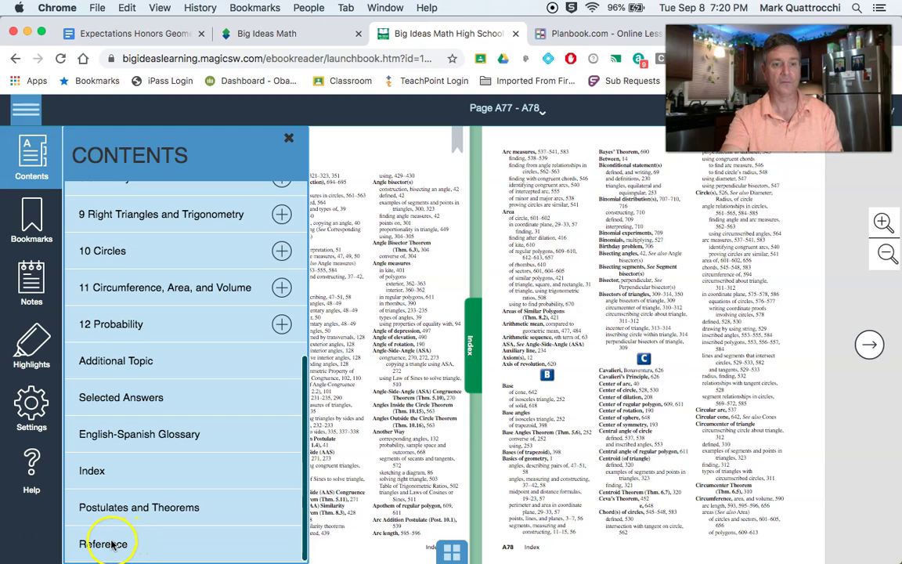
click(114, 544)
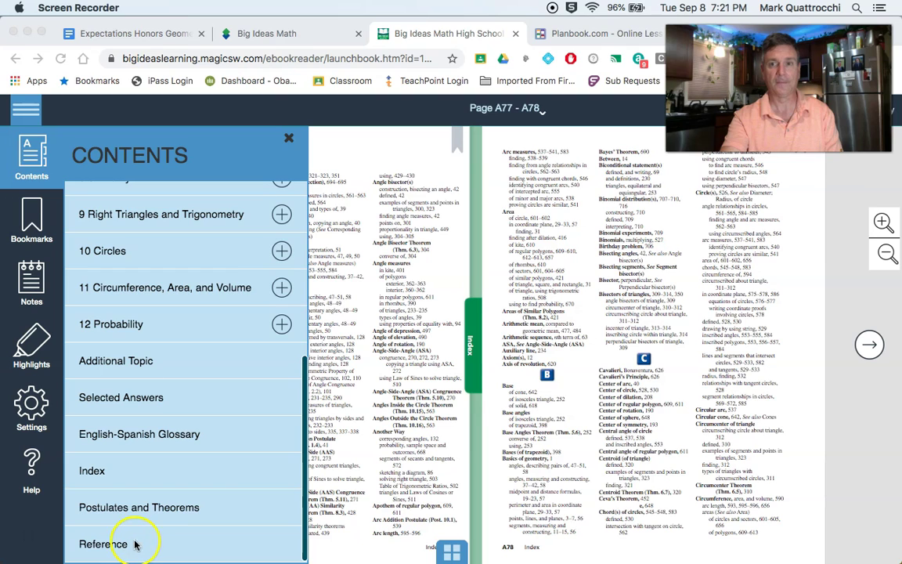
Open the Reference section from the book's contents and page forward through its formulas to the Credits on pages A105-A106.
click(126, 551)
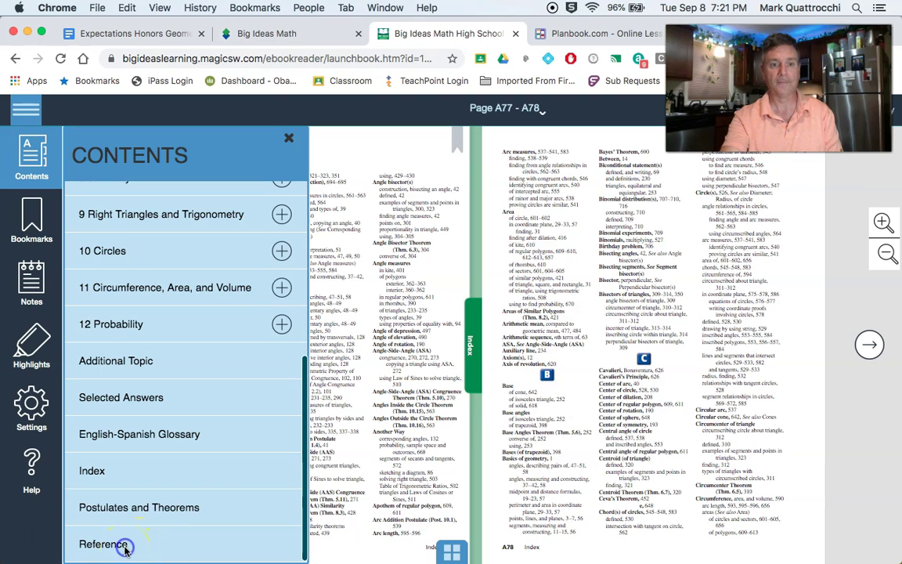
click(125, 551)
click(124, 545)
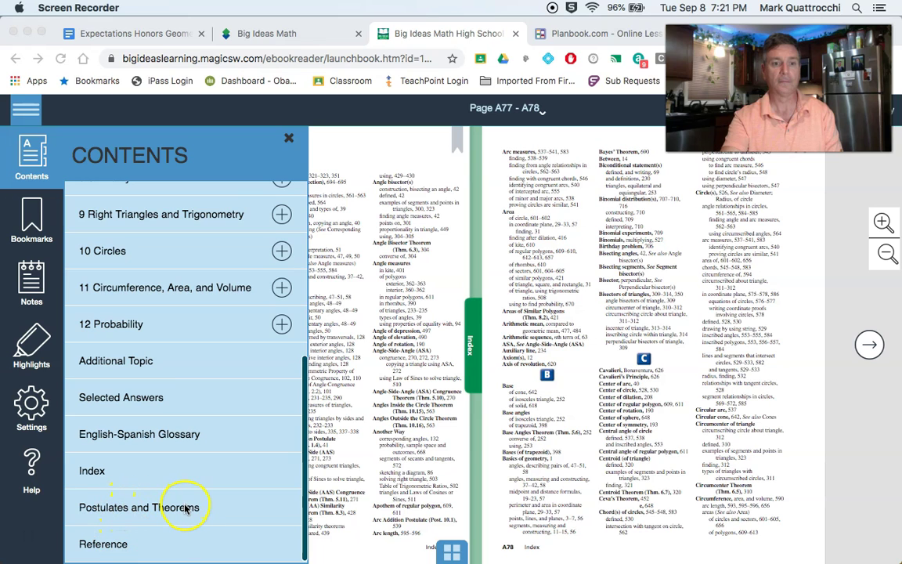
click(22, 479)
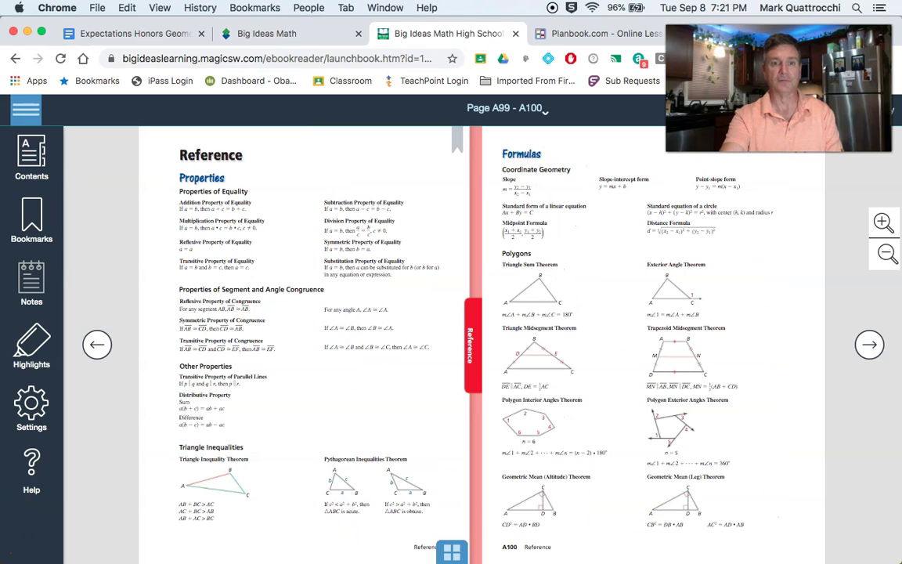
click(868, 346)
click(869, 346)
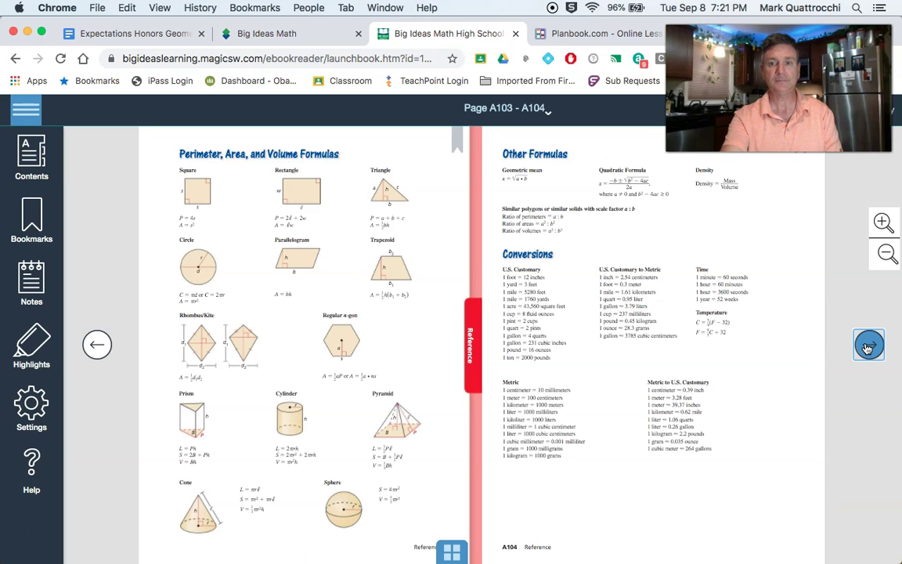
click(869, 346)
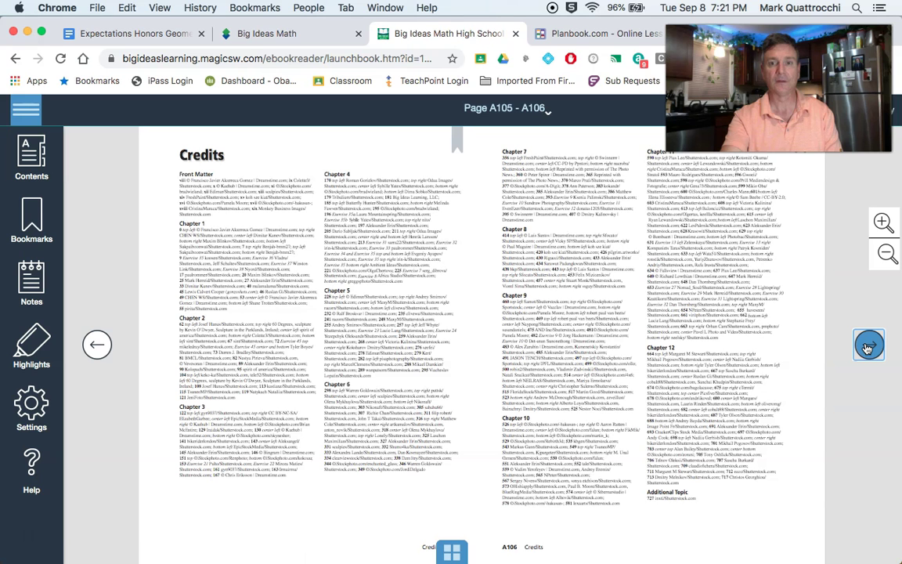
Page back from the Credits through the Reference formulas to the Postulates and Theorems on pages A93-A94.
click(94, 345)
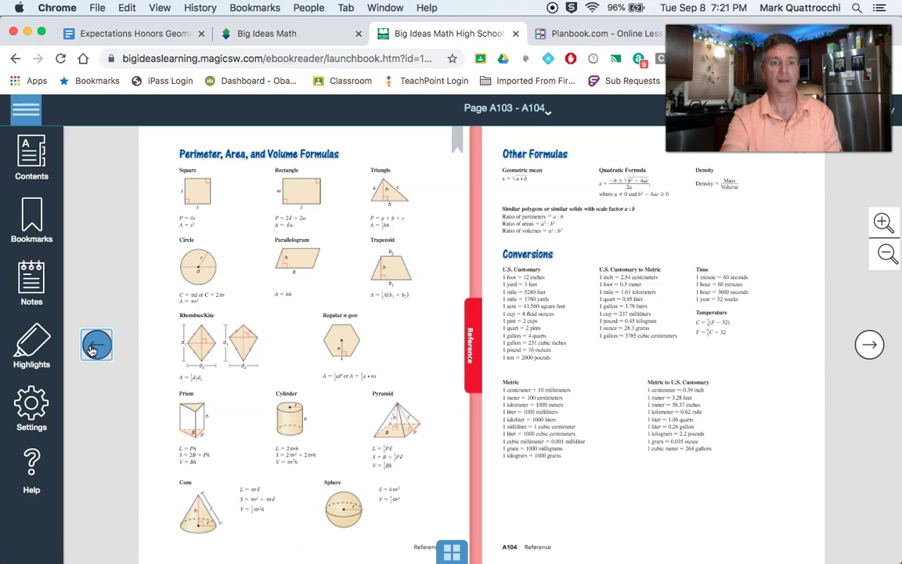
click(91, 348)
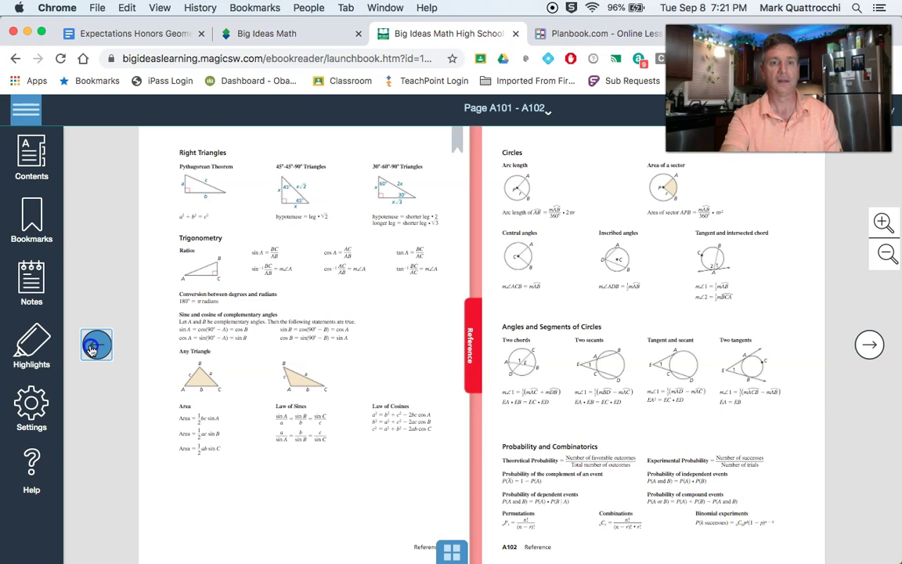
click(91, 347)
click(91, 348)
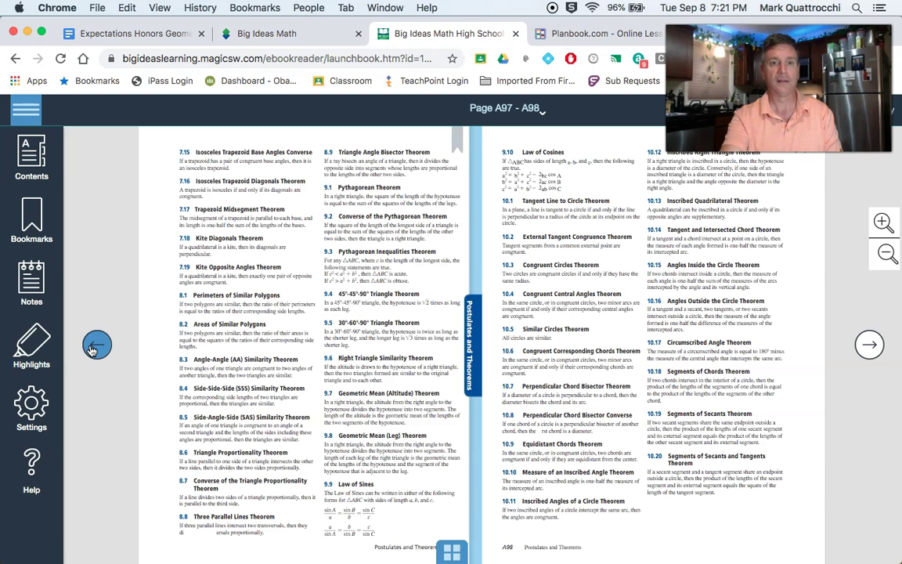
click(92, 346)
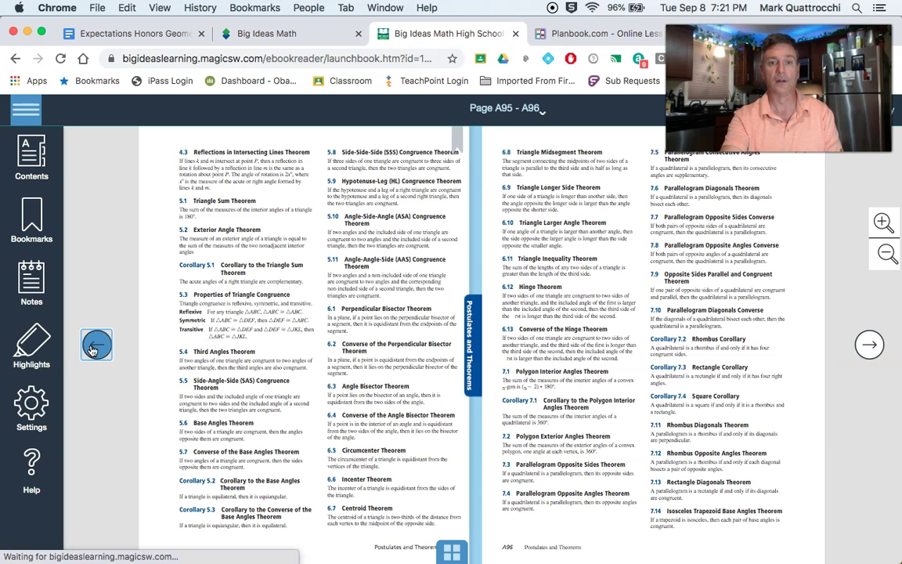
click(92, 348)
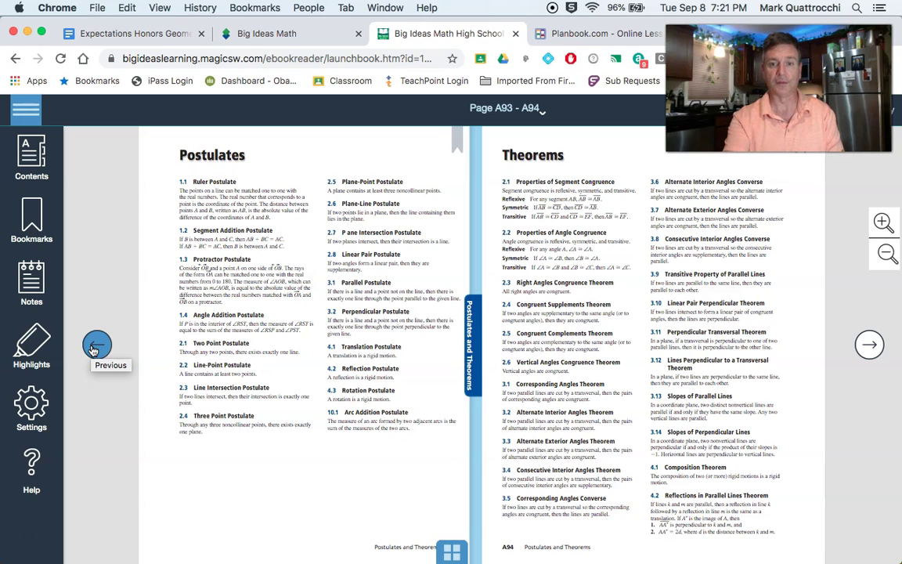
Page back through the whole Index into the English-Spanish Glossary, as far as pages A73-A74.
click(94, 349)
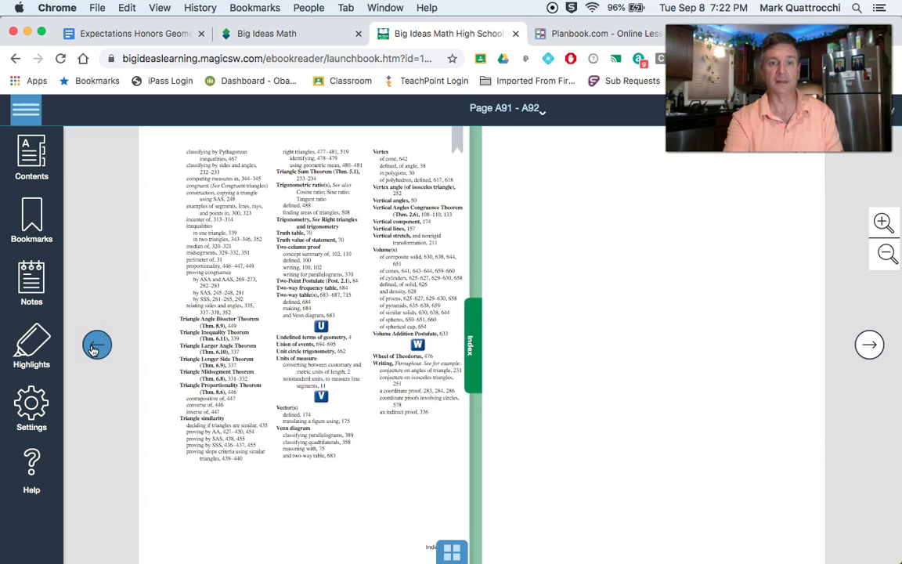
click(93, 348)
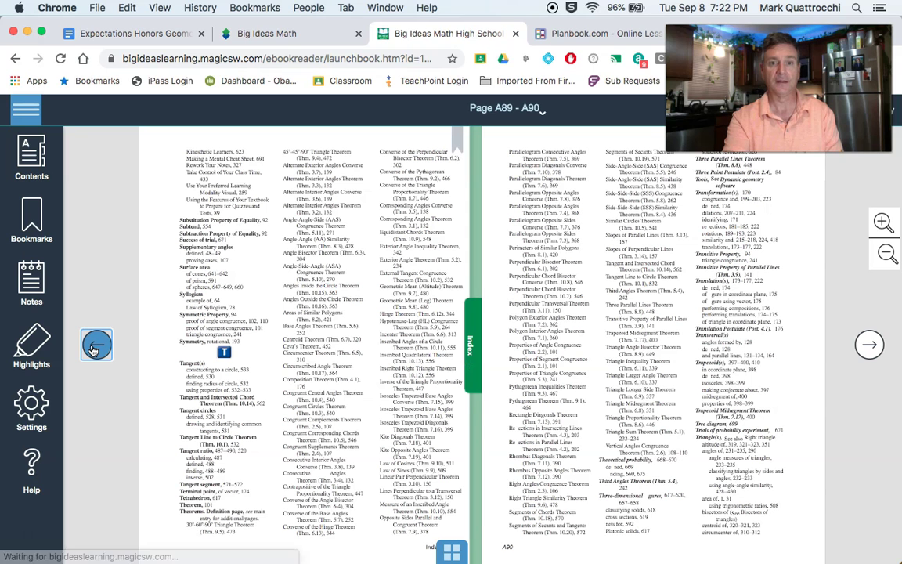
click(93, 350)
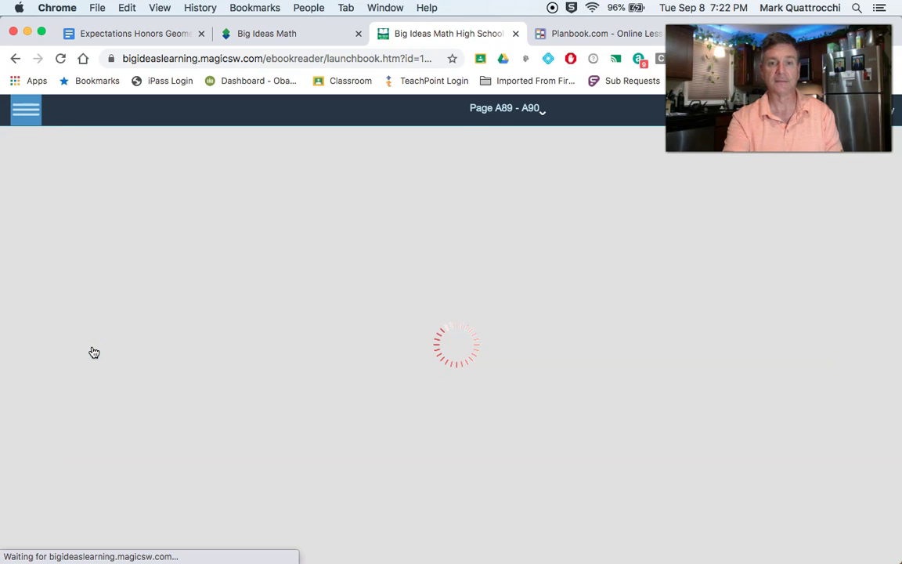
click(93, 347)
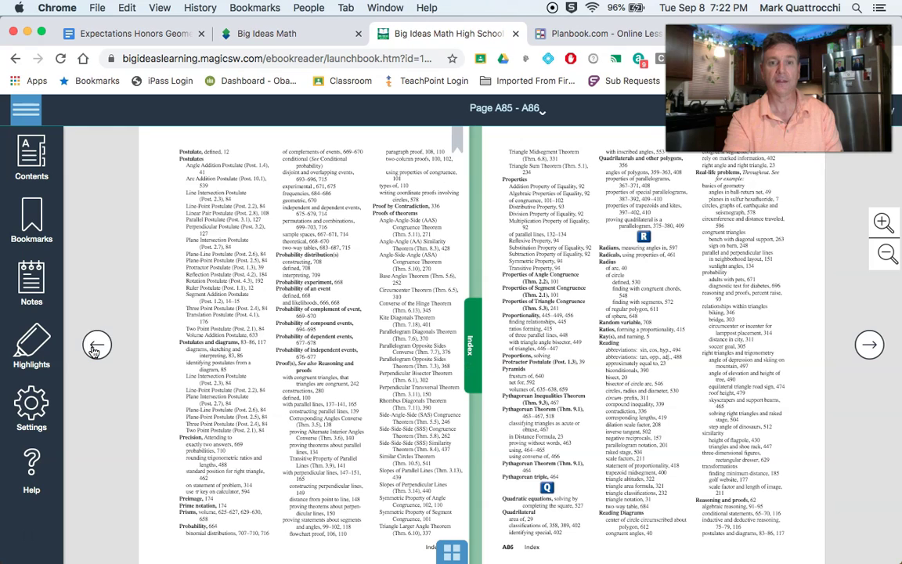
click(94, 350)
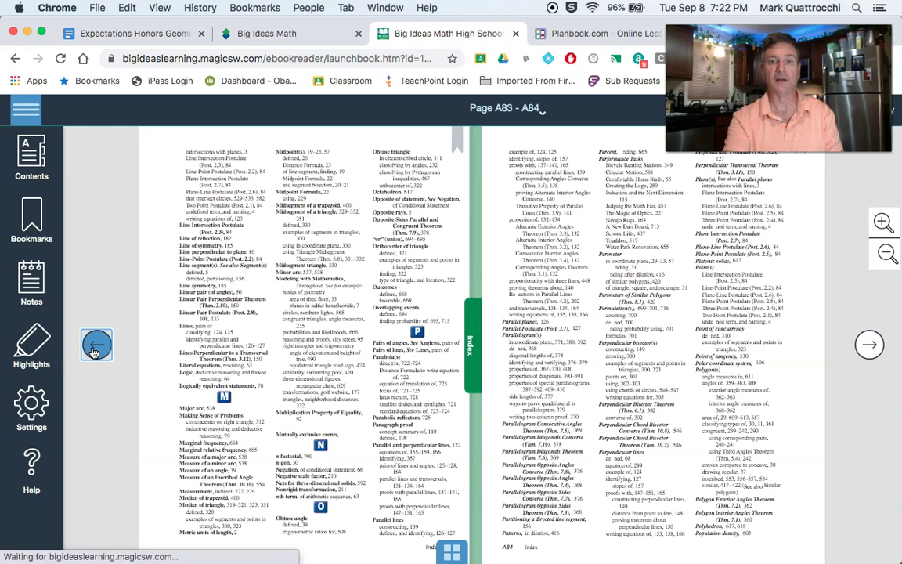
click(93, 350)
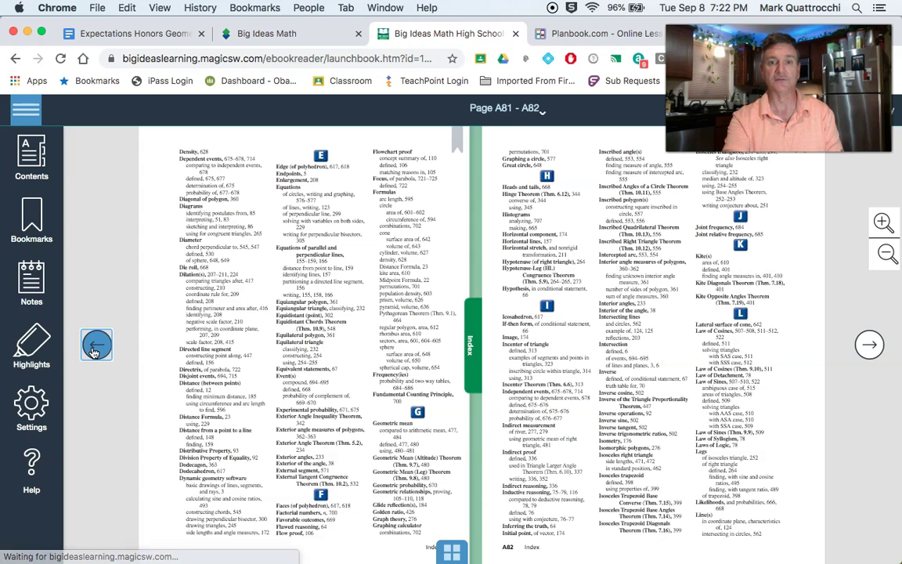
click(93, 352)
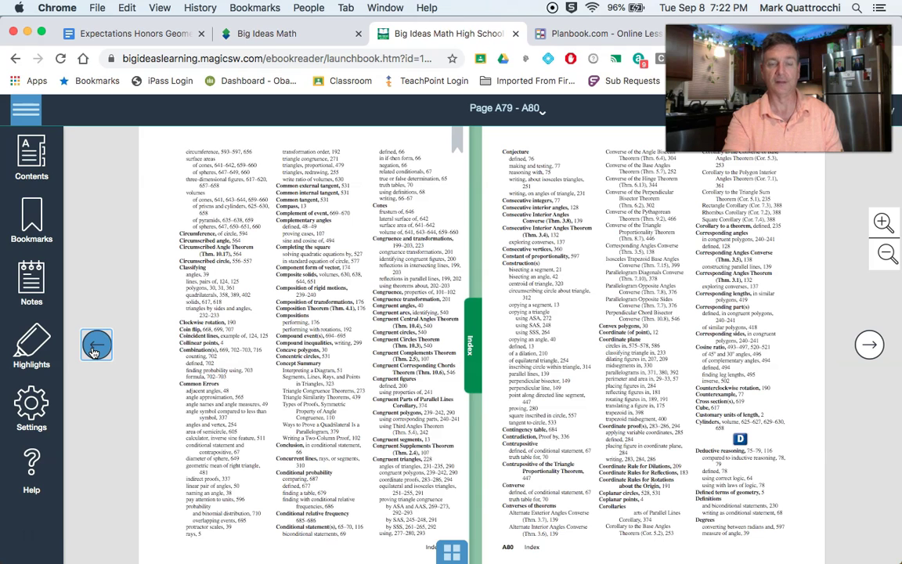
click(93, 350)
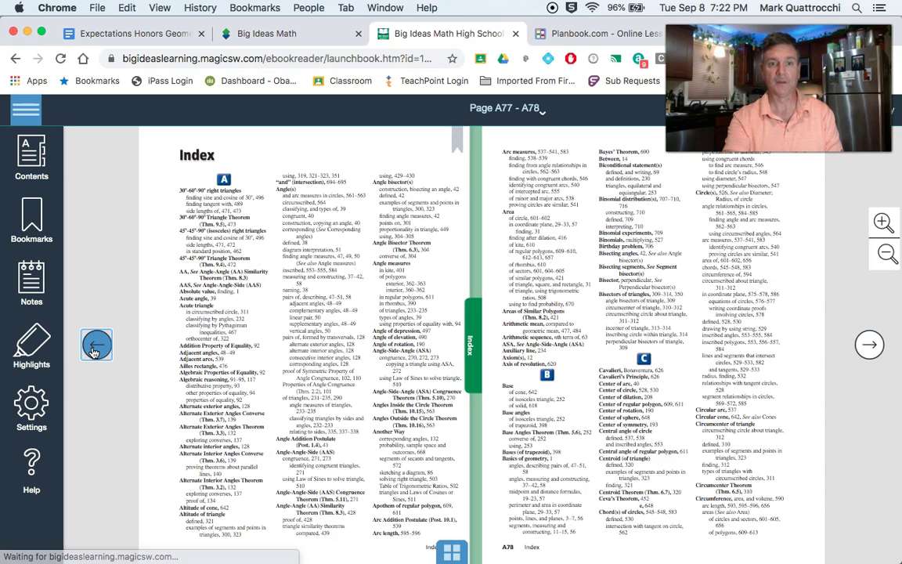
click(93, 351)
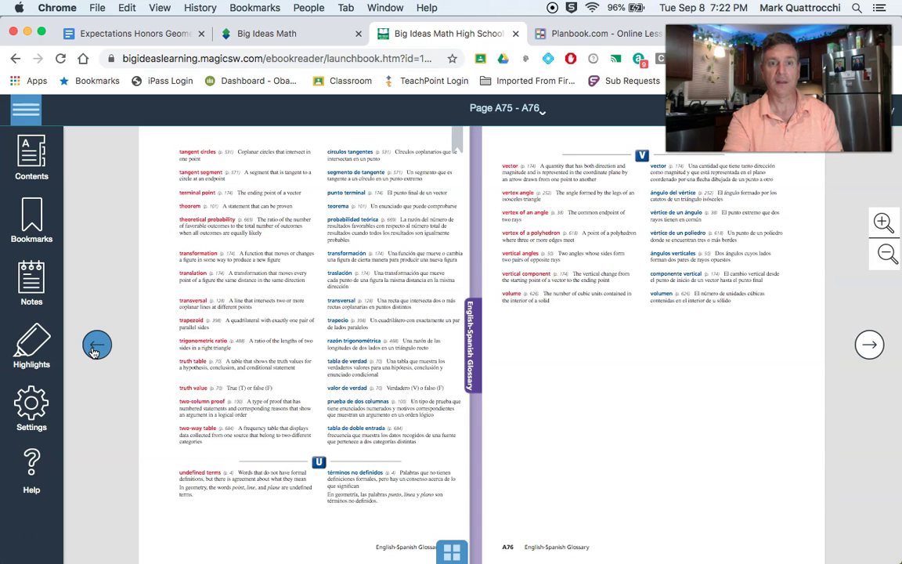
click(93, 351)
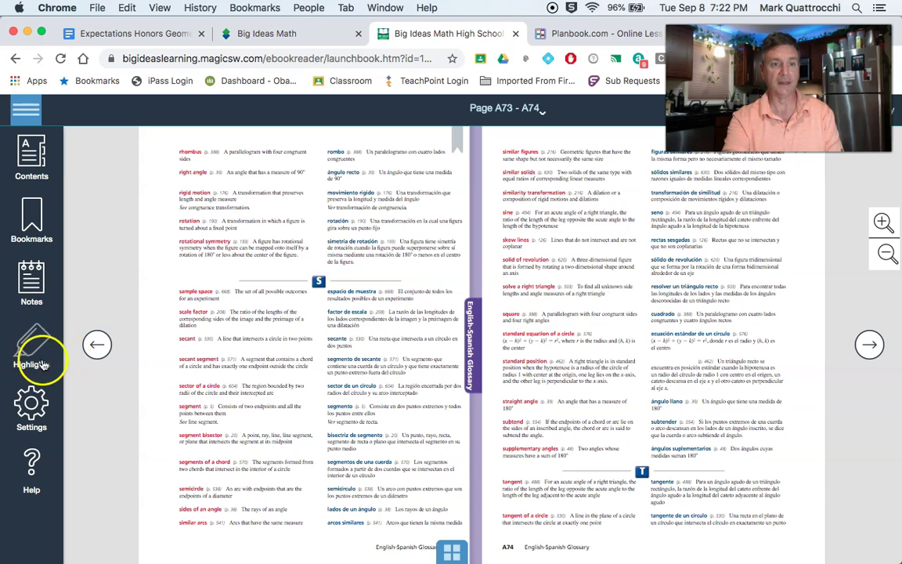
Open the English-Spanish Glossary's first pages from the contents and magnify them to read the angle definitions.
click(30, 148)
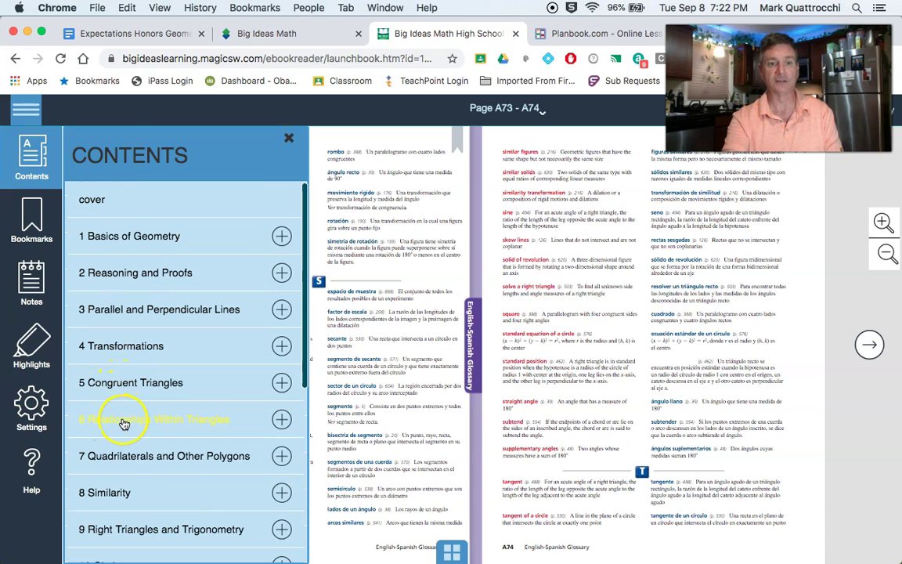
scroll(124, 447, down, 5)
click(135, 436)
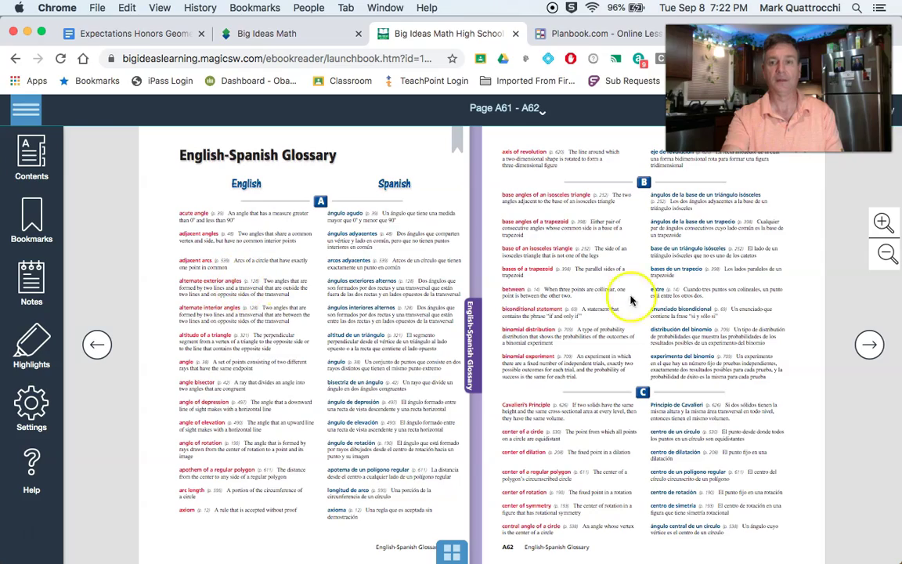
click(883, 223)
click(883, 223)
click(882, 224)
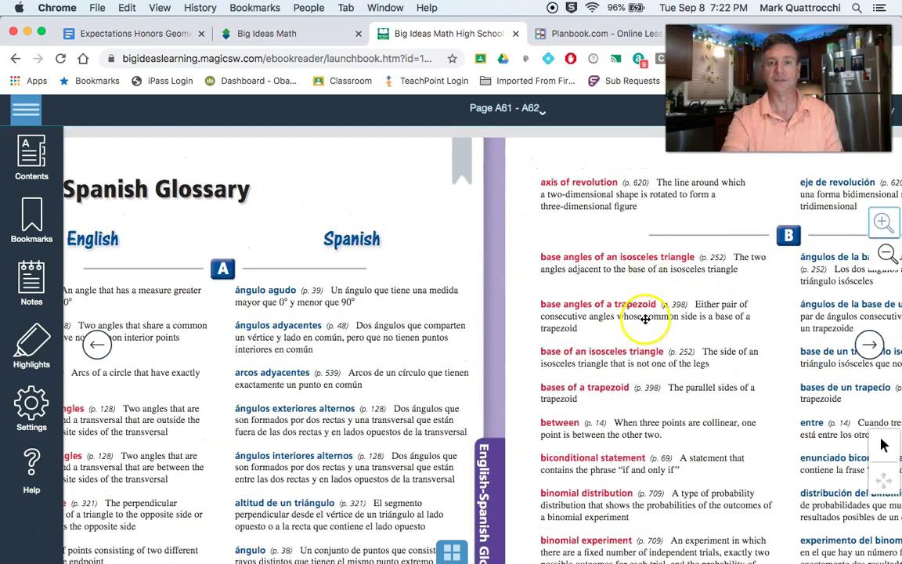
drag(360, 374, 578, 308)
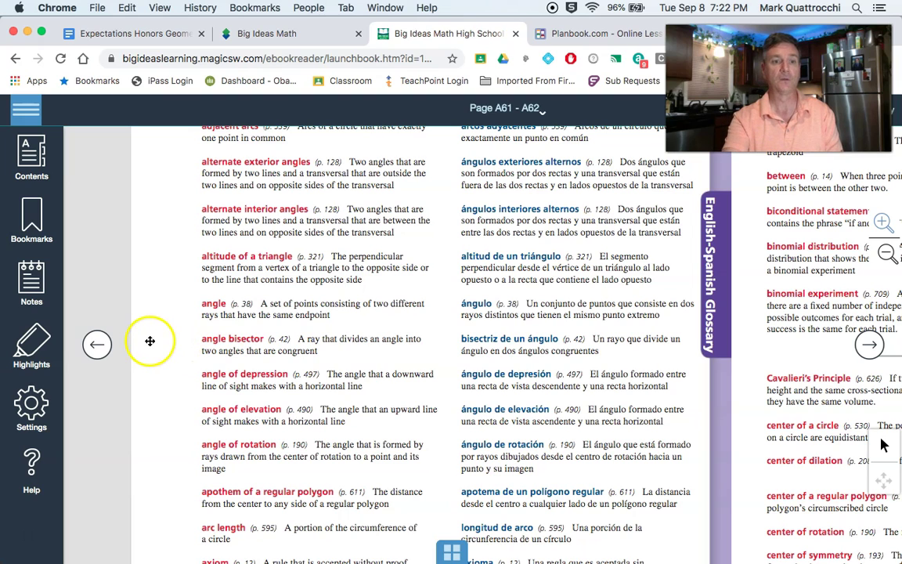
Close the eBook and review the class's upcoming assignments, from the section 1.1 exercises to the Chapter 1 Test.
click(516, 35)
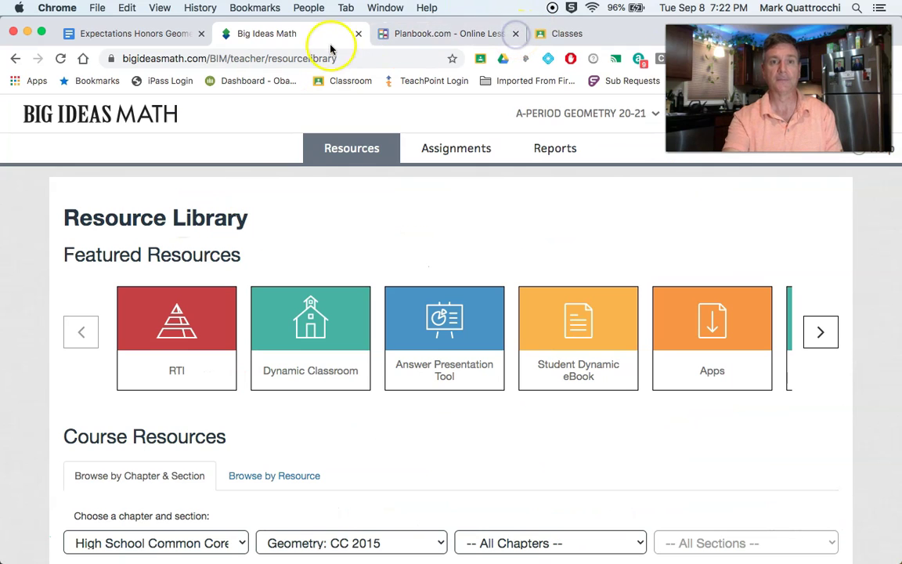
click(450, 151)
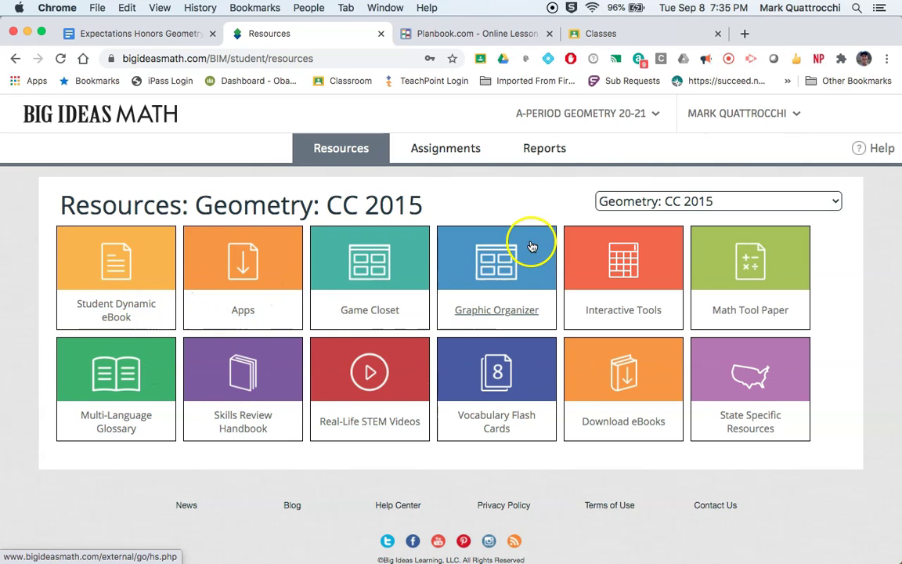
click(449, 152)
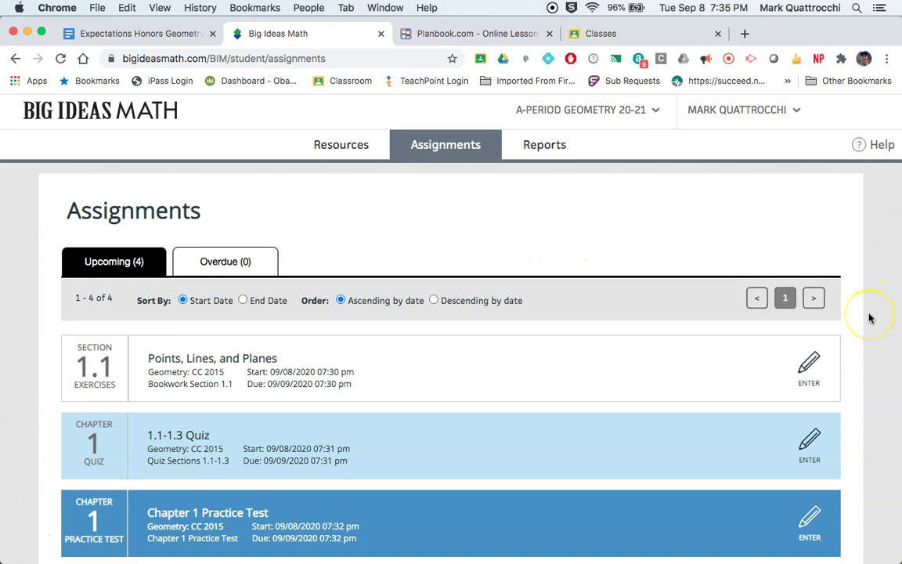
scroll(869, 318, down, 2)
scroll(869, 318, down, 3)
scroll(869, 318, up, 2)
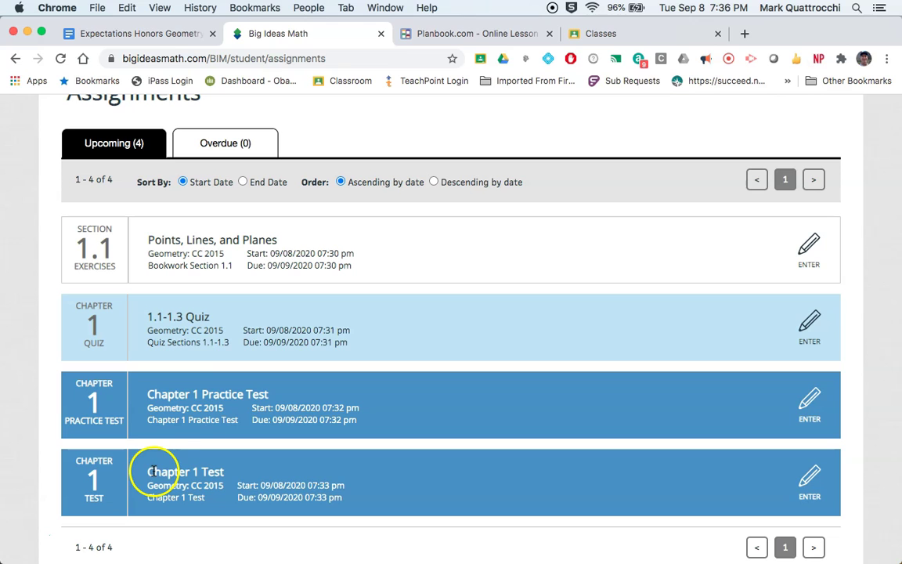
Start the section 1.1 exercises and, in Exercise 1, mark that a plane and a line contain collinear points and a plane contains coplanar points.
click(808, 246)
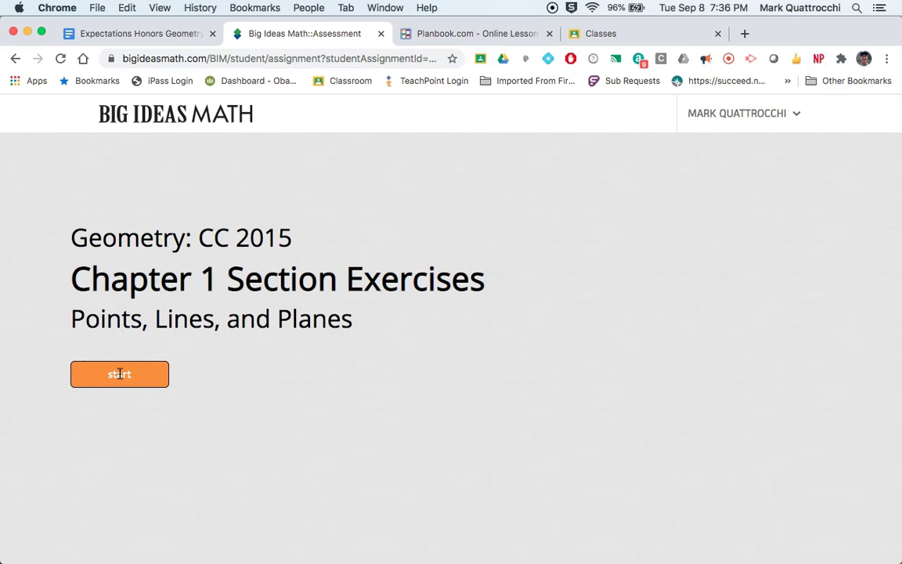
click(119, 373)
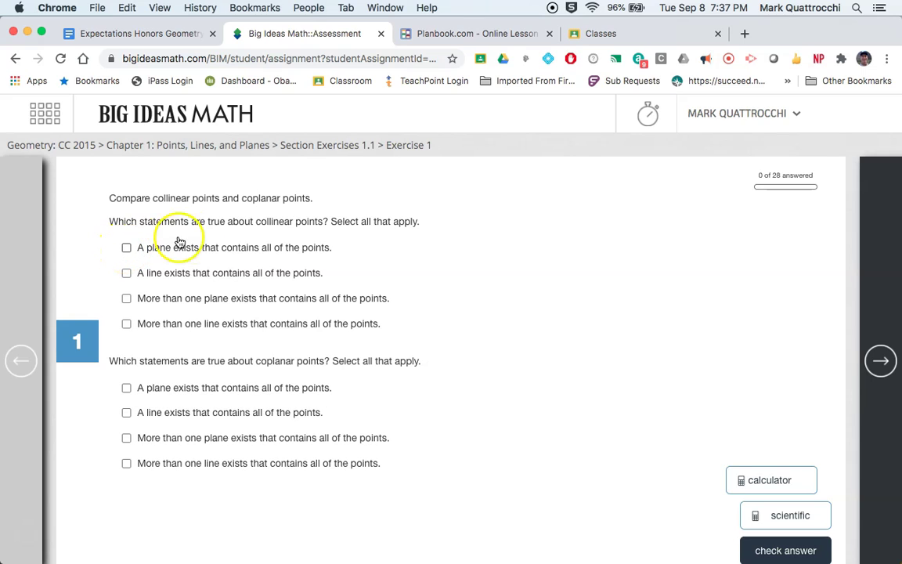
click(126, 248)
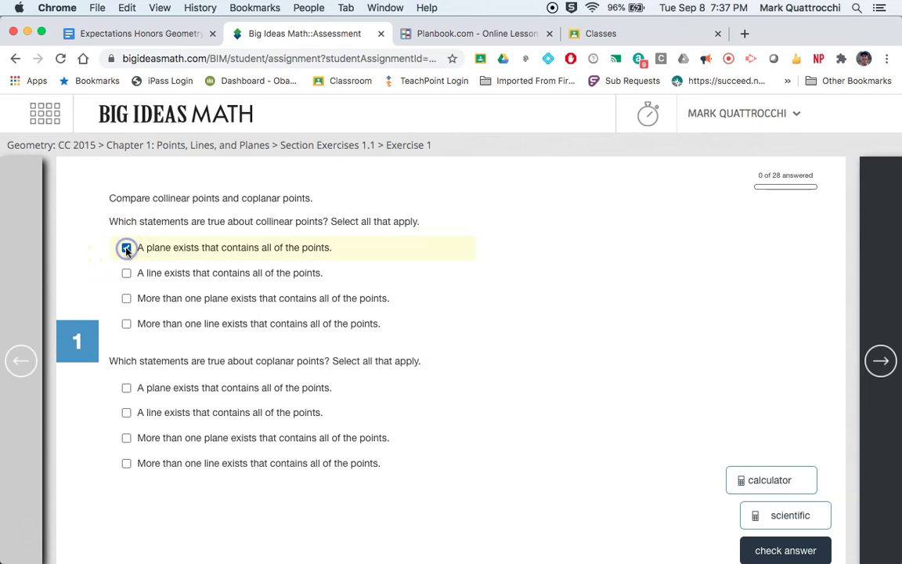
click(127, 274)
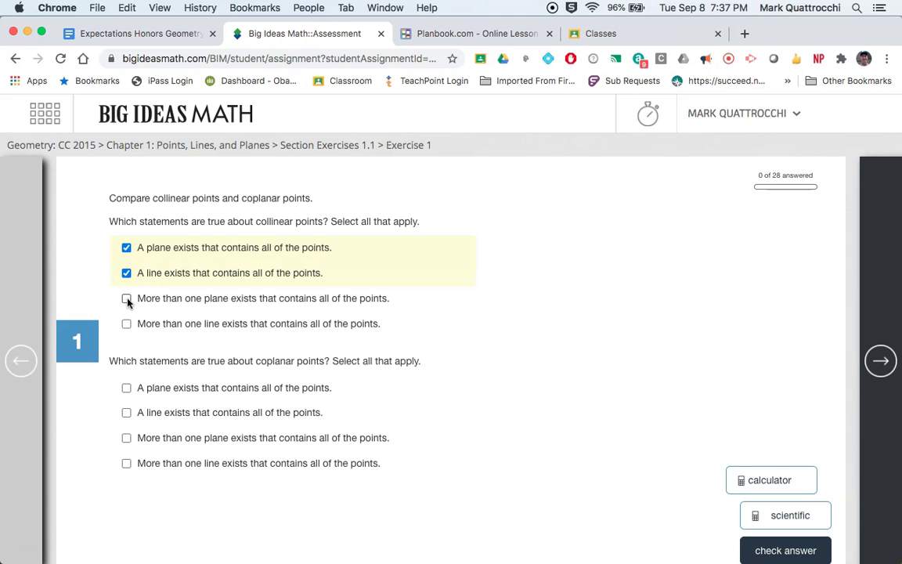
click(126, 326)
click(126, 388)
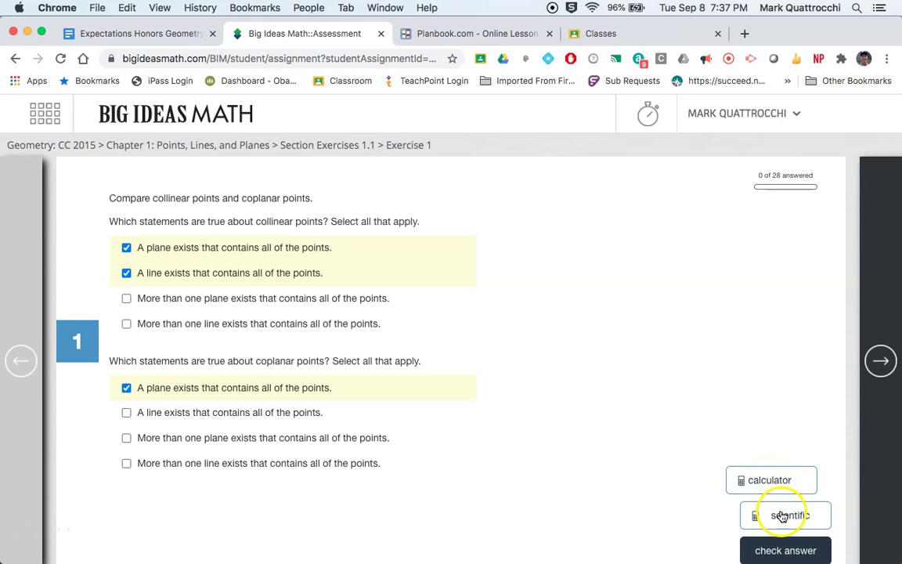
View the calculator available for Exercise 1 and close it again.
click(769, 484)
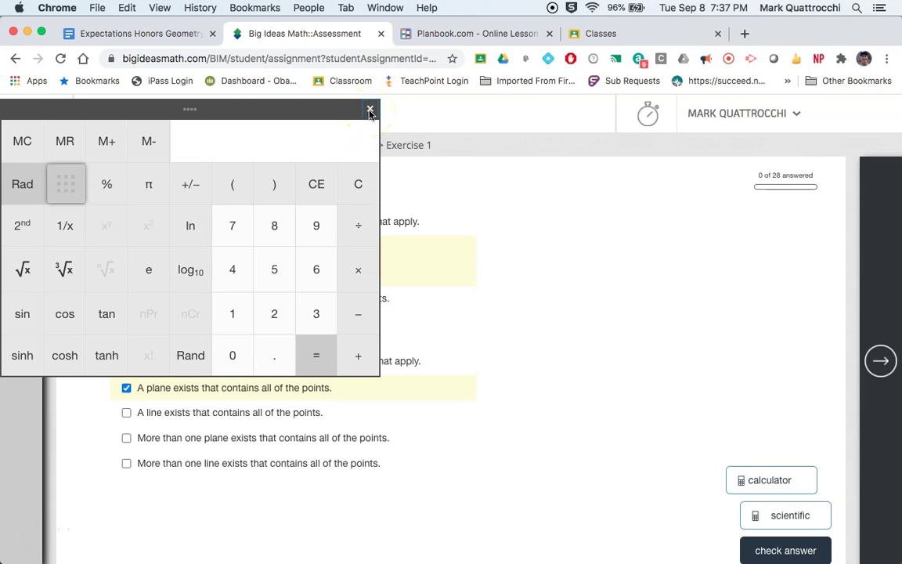
click(370, 110)
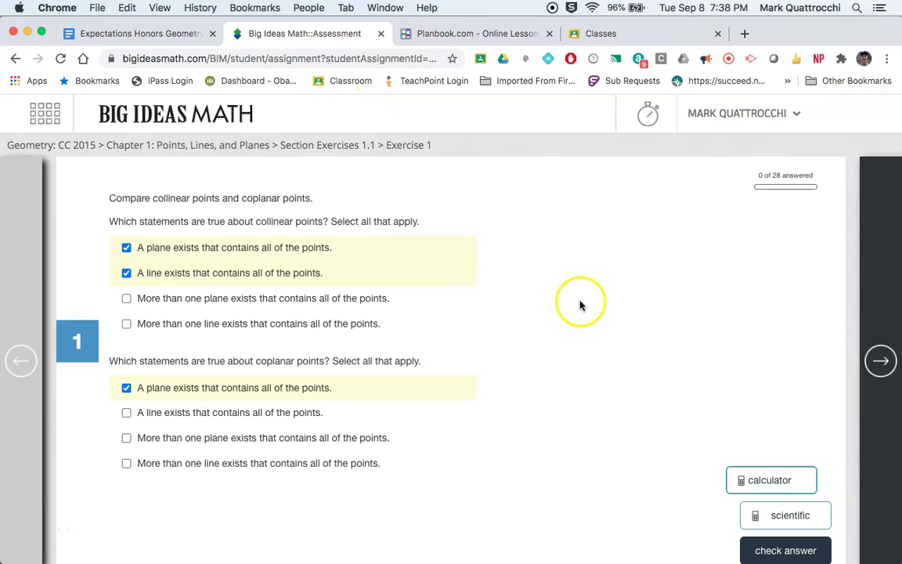
View the scientific calculator moved over Exercise 1 and close it, then view and close the standard calculator as well.
click(768, 520)
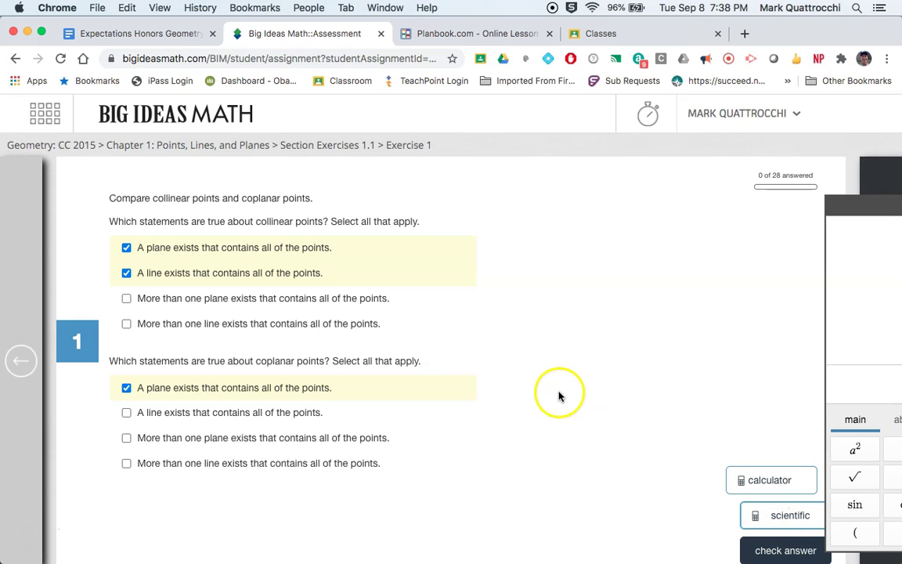
drag(866, 205, 182, 160)
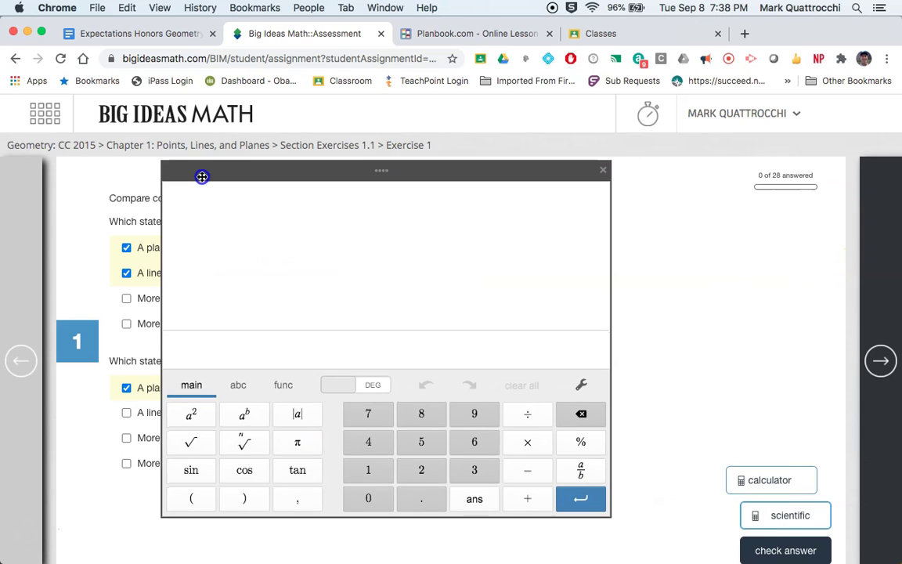
click(604, 172)
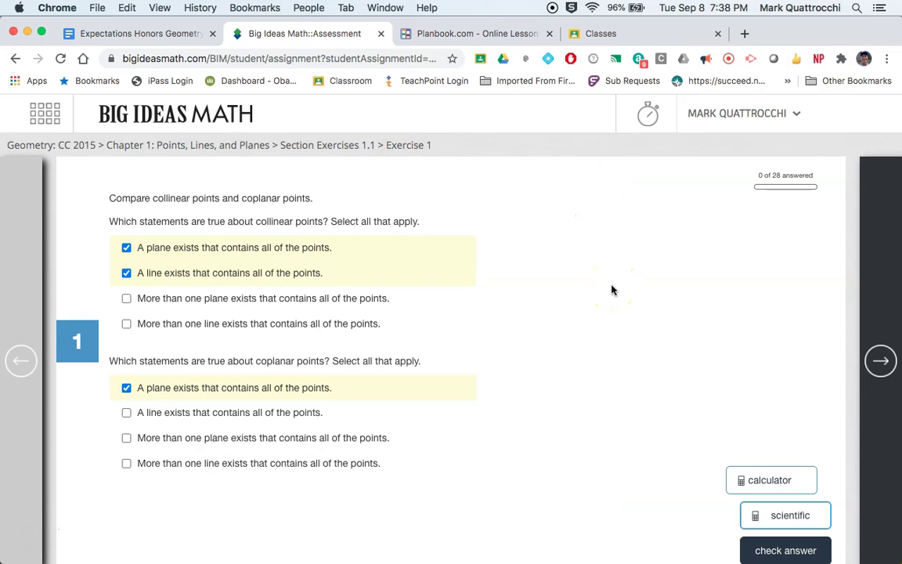
click(762, 483)
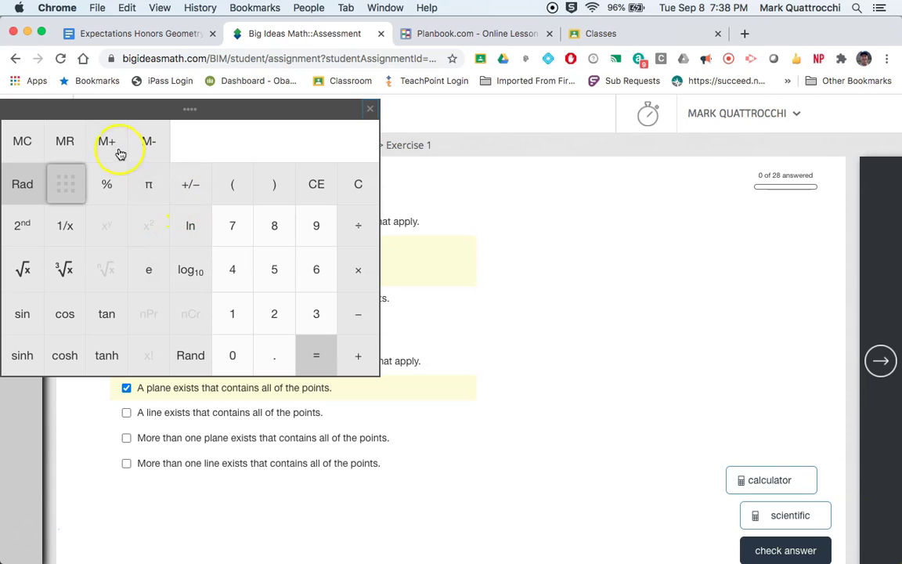
click(371, 111)
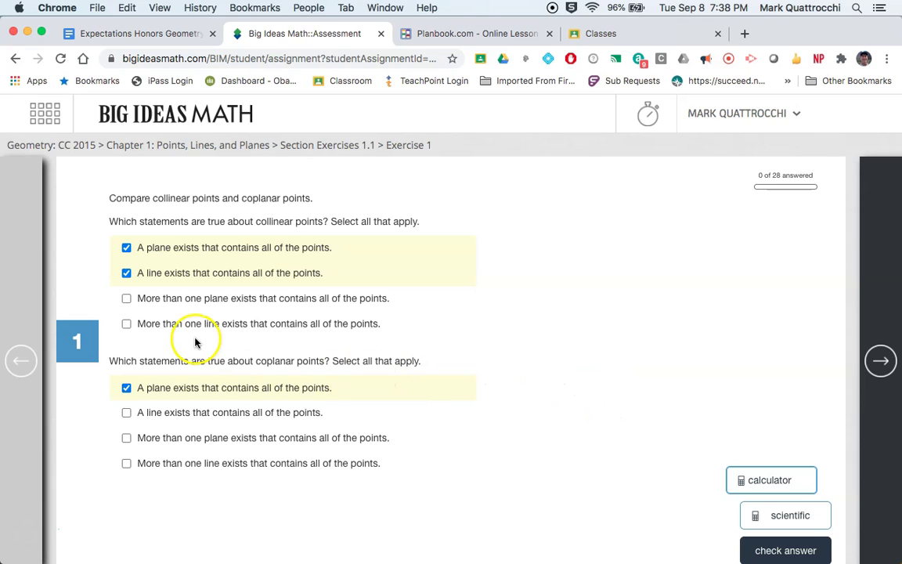
Check the collinear-points statements in Exercise 1 one at a time: a plane, a line, more than one plane, and more than one line.
click(126, 274)
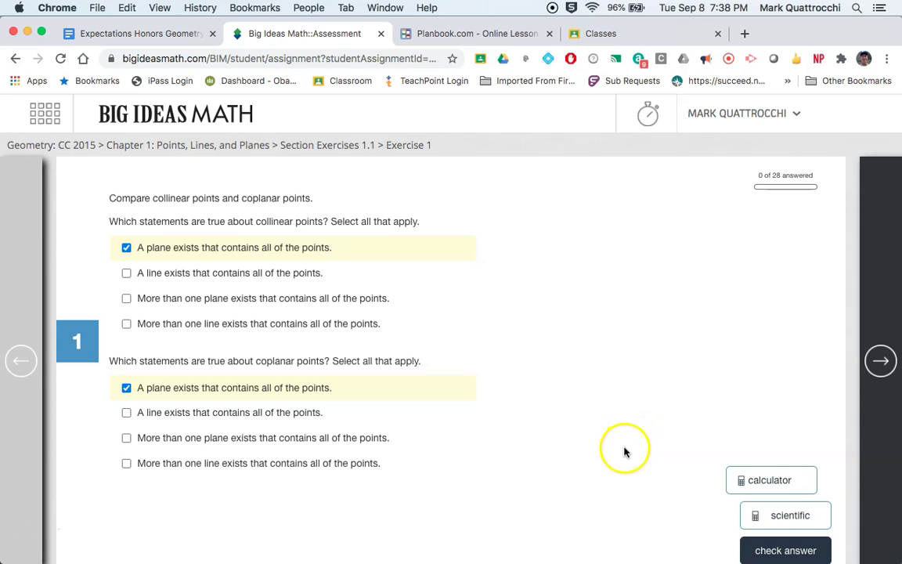
click(783, 551)
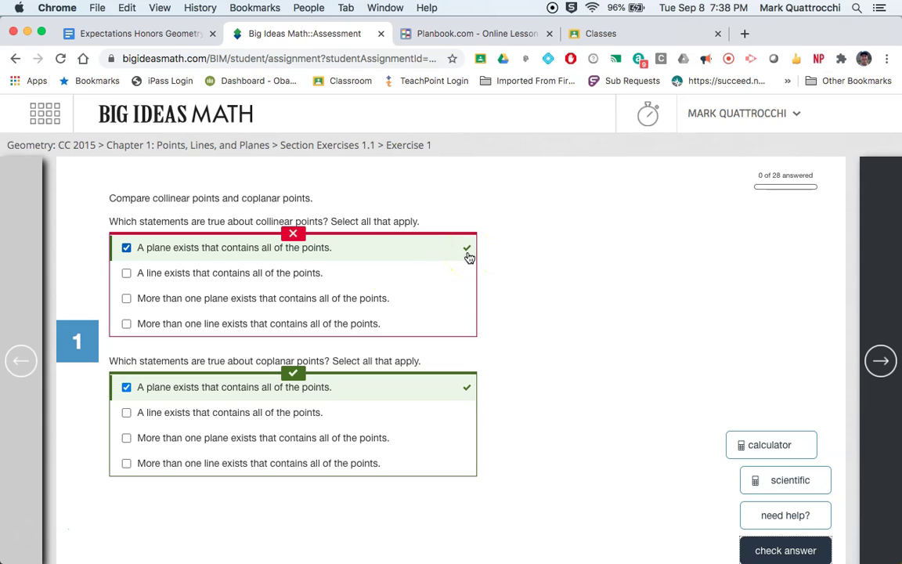
click(126, 273)
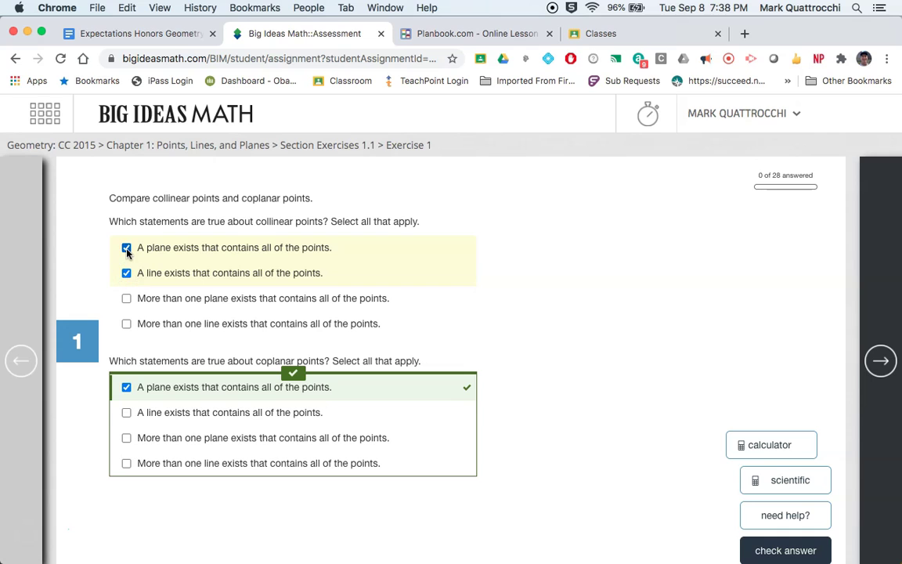
click(786, 550)
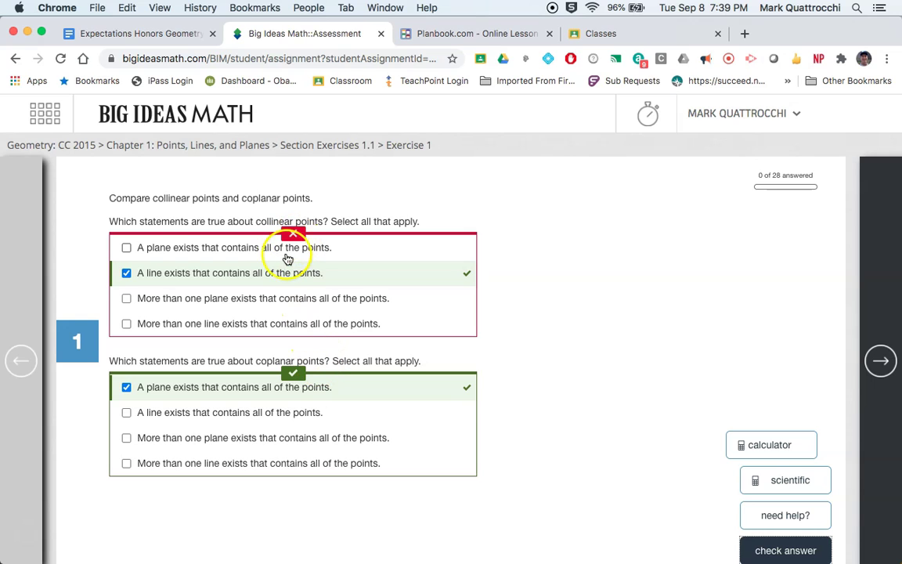
click(126, 274)
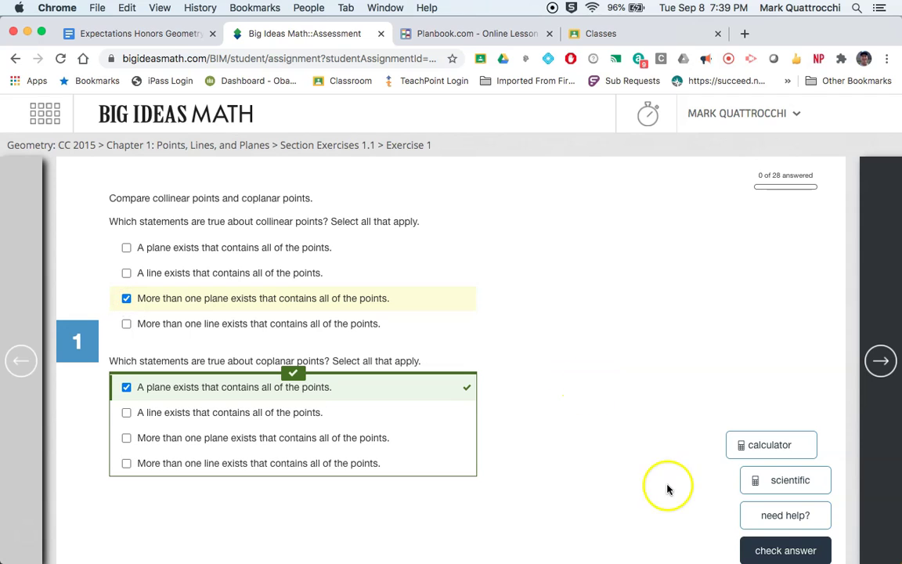
click(771, 551)
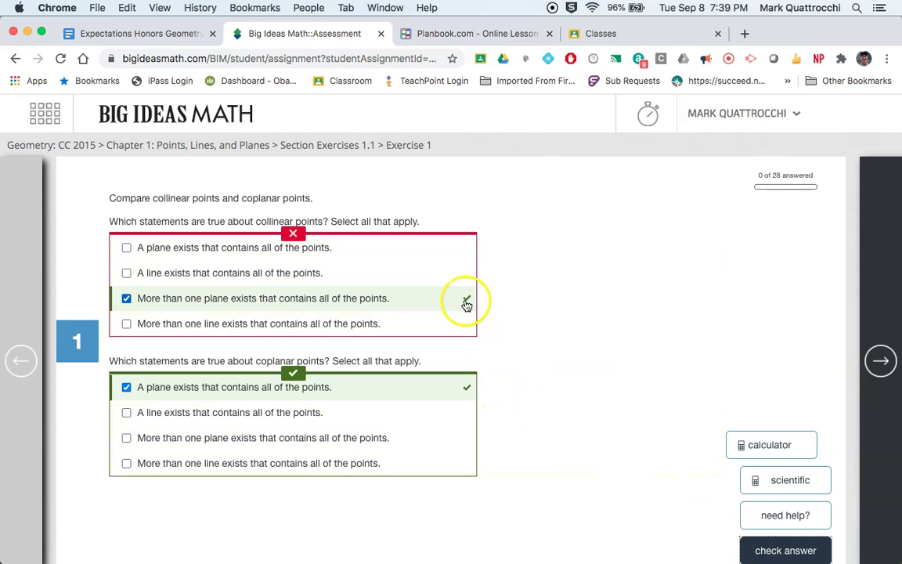
click(127, 323)
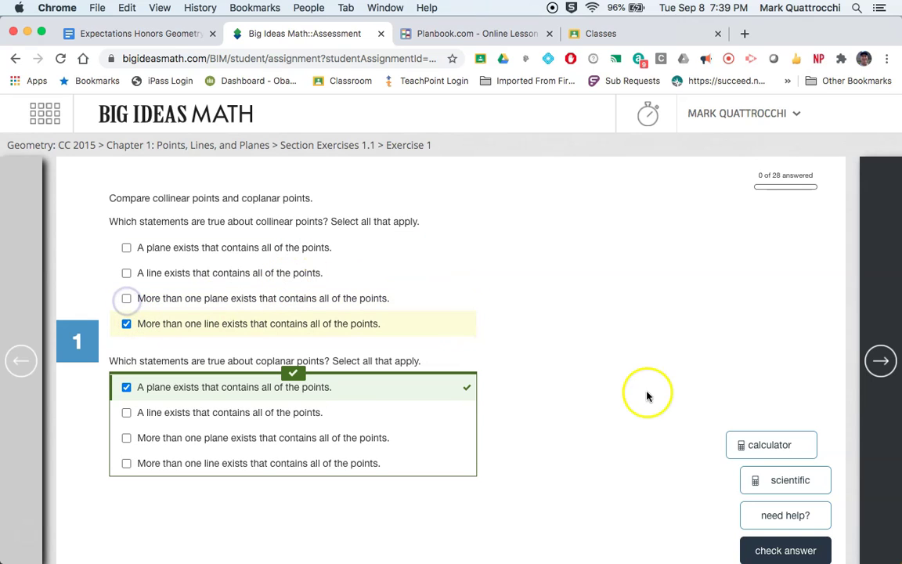
click(767, 552)
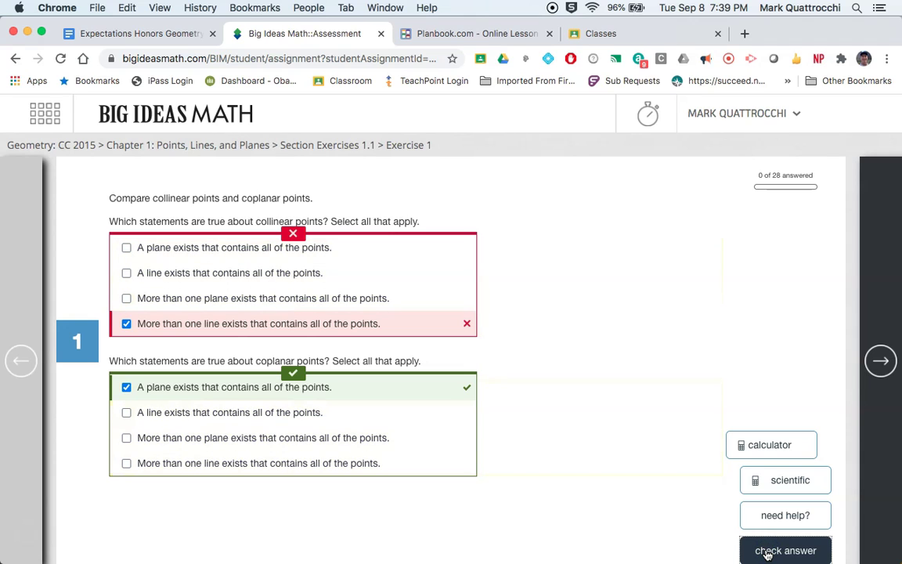
Mark that a plane, a line and more than one plane contain collinear points, check the answer, and go on to Exercise 2.
click(127, 247)
click(127, 298)
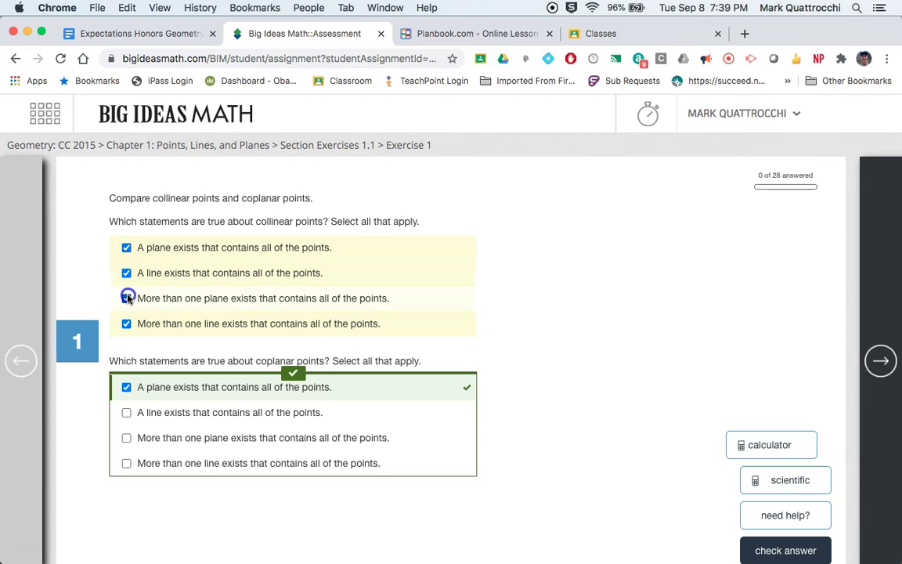
click(127, 323)
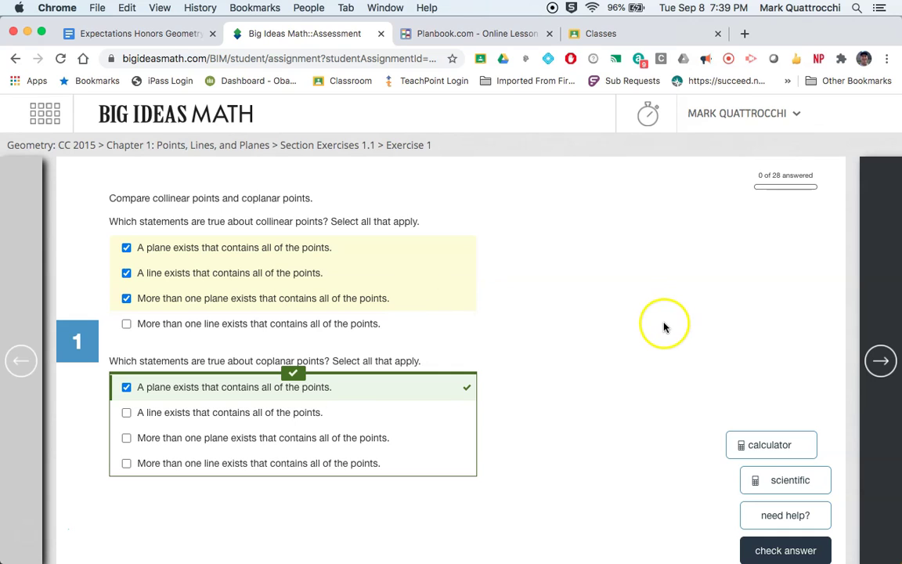
click(772, 547)
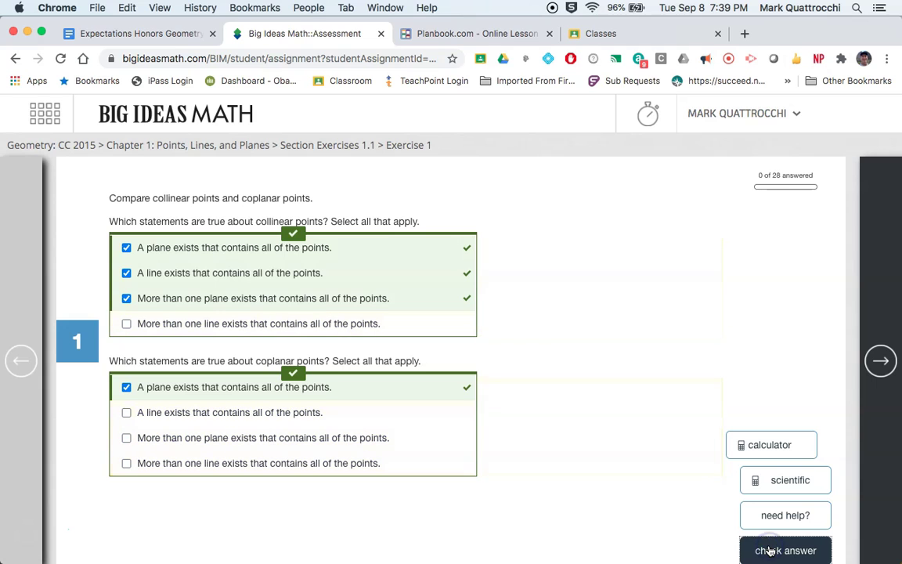
click(883, 361)
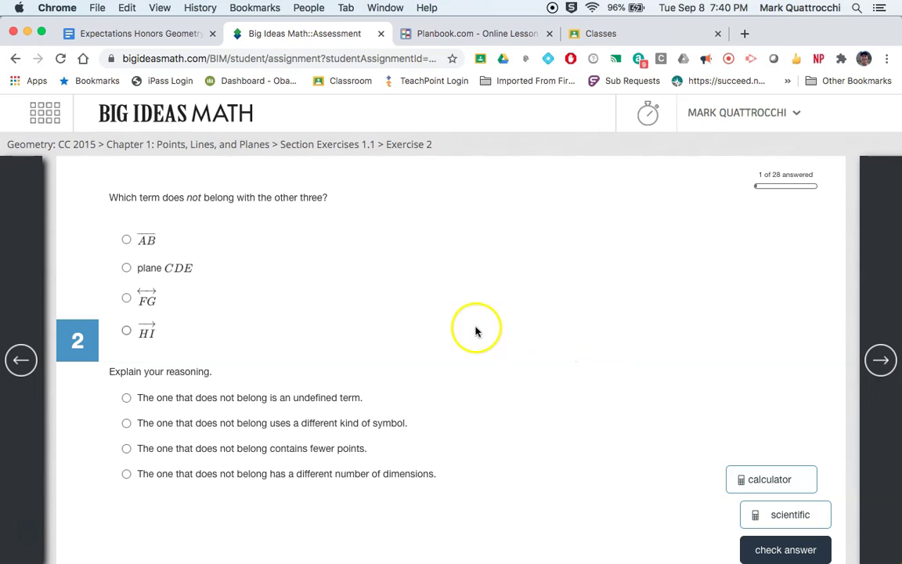
Browse the overview of the section's exercise numbers, view Exercise 28, and return to Exercise 2.
click(35, 111)
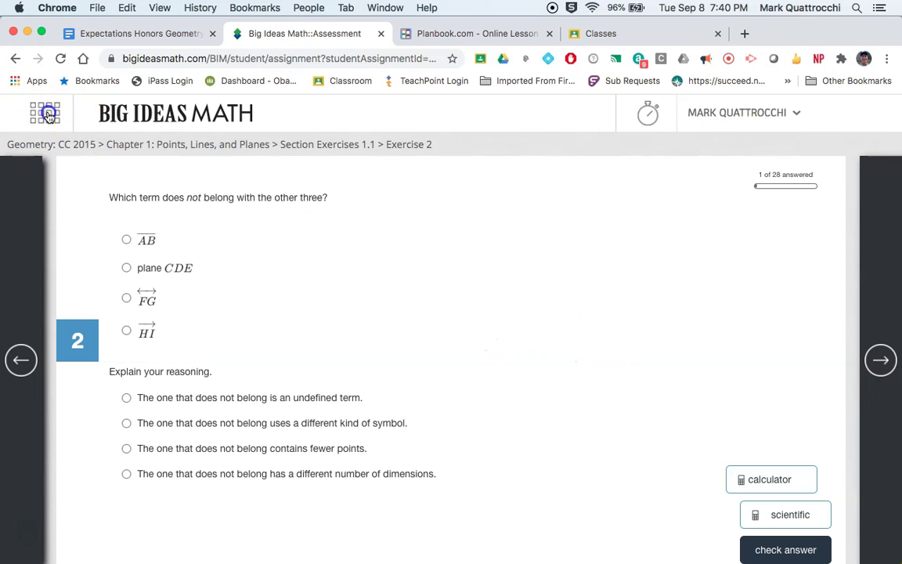
scroll(483, 318, down, 3)
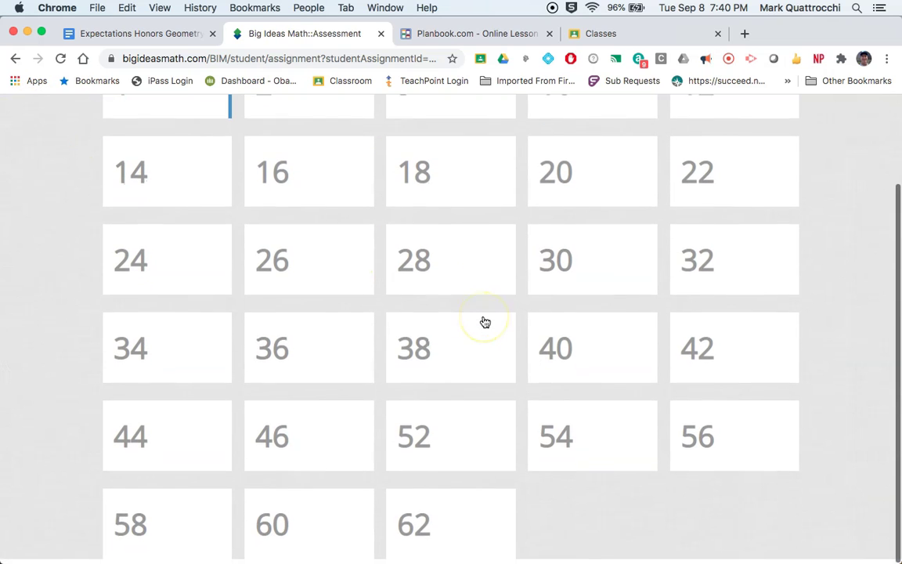
scroll(483, 317, up, 3)
click(434, 371)
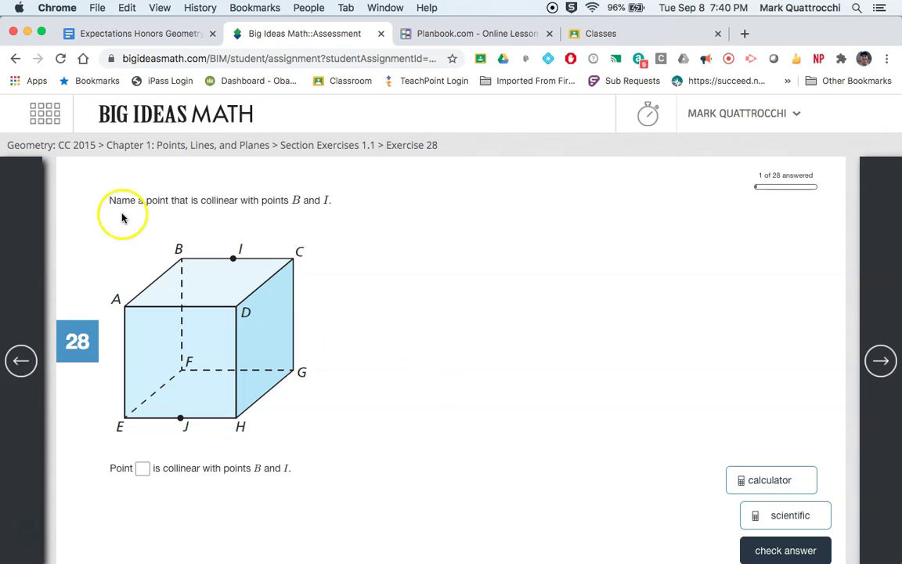
click(47, 115)
click(282, 203)
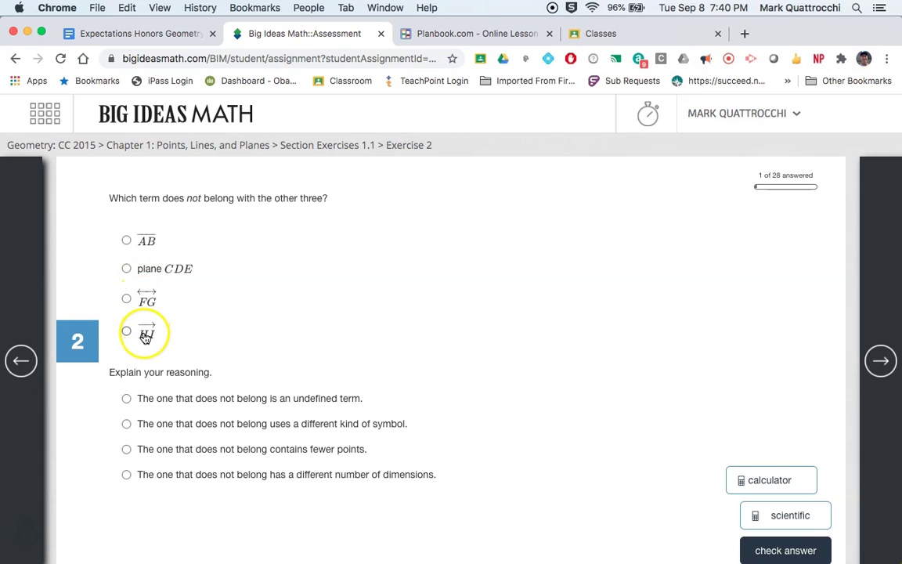
Try out different terms and reasons in Exercise 2, from plane CDE with a different number of dimensions to ray HI as an undefined term.
click(127, 270)
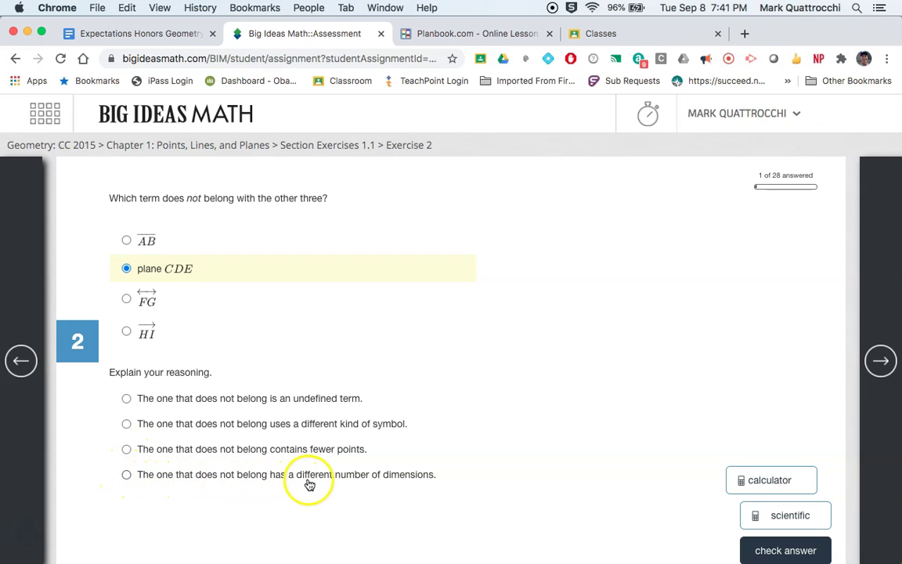
click(126, 475)
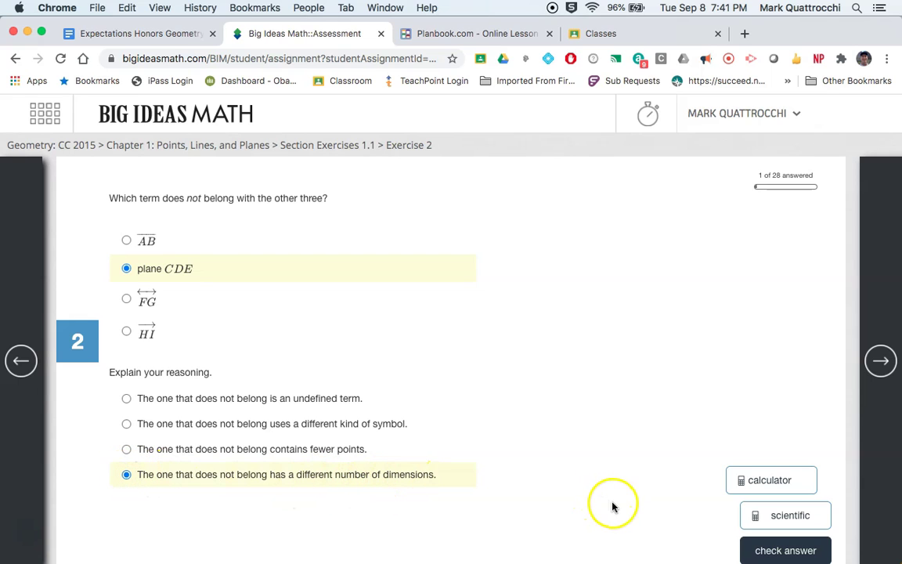
click(126, 400)
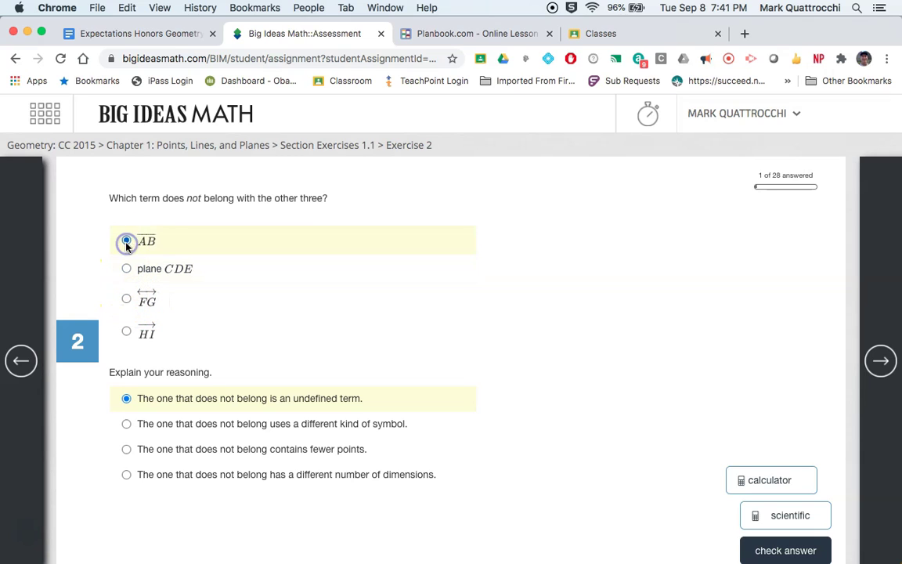
click(126, 269)
click(125, 300)
click(126, 331)
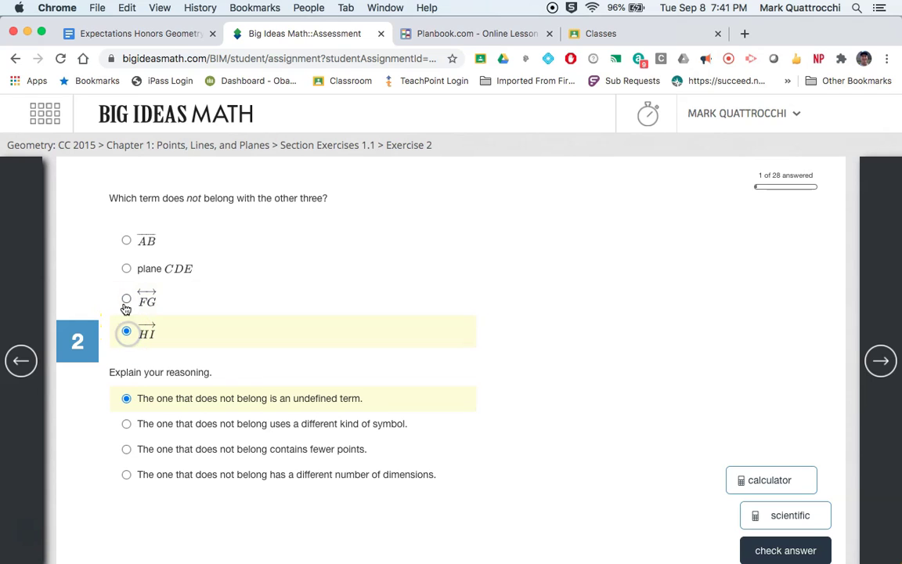
Answer Exercise 2 with plane CDE and the different-number-of-dimensions reason, check the answer, and go on to Exercise 9.
click(126, 269)
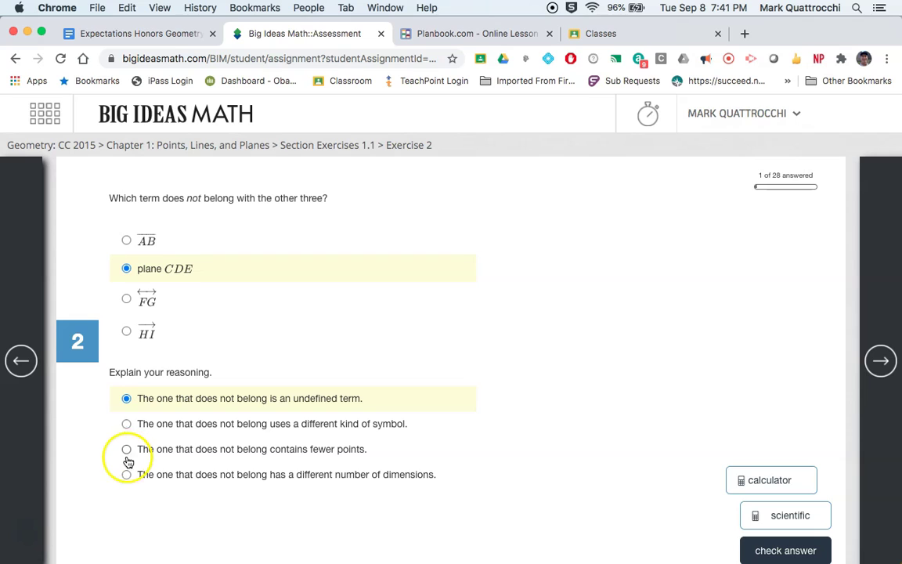
click(126, 475)
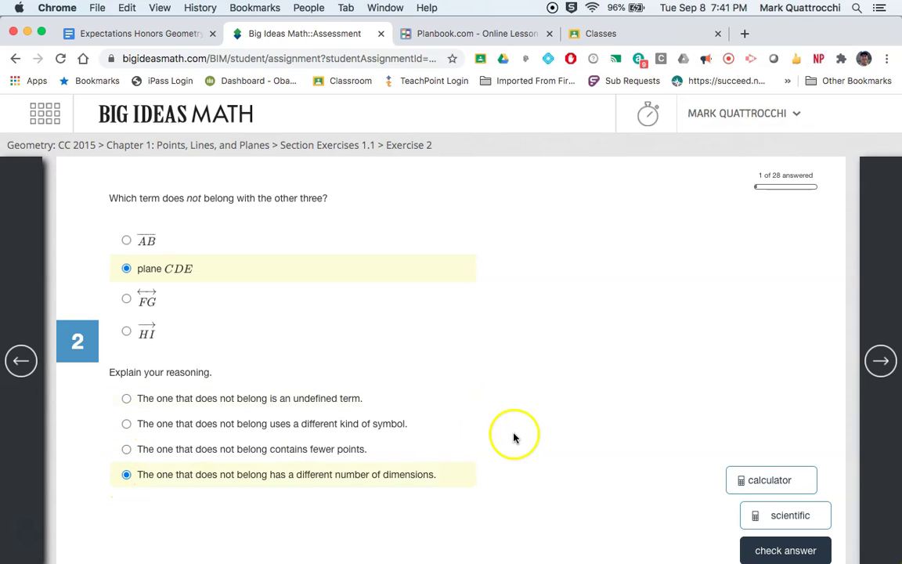
click(765, 552)
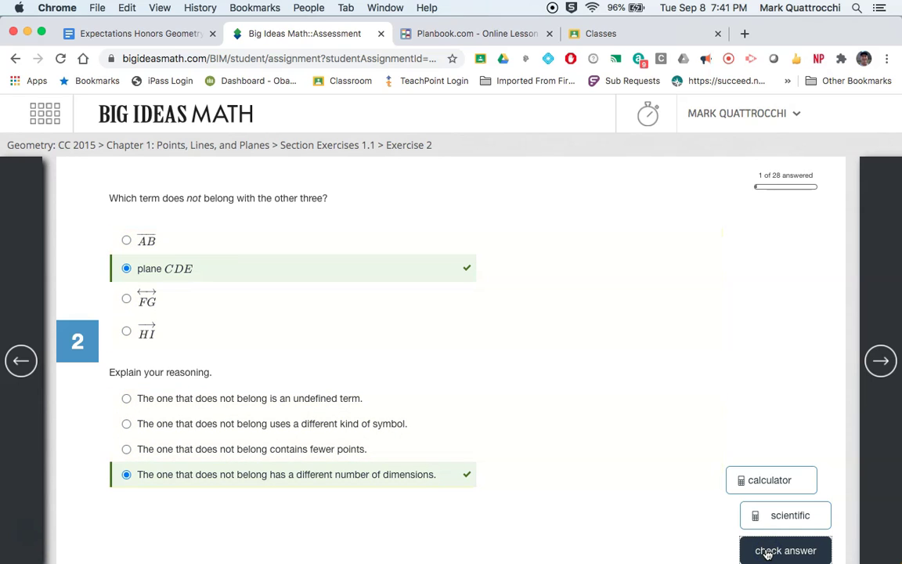
click(878, 361)
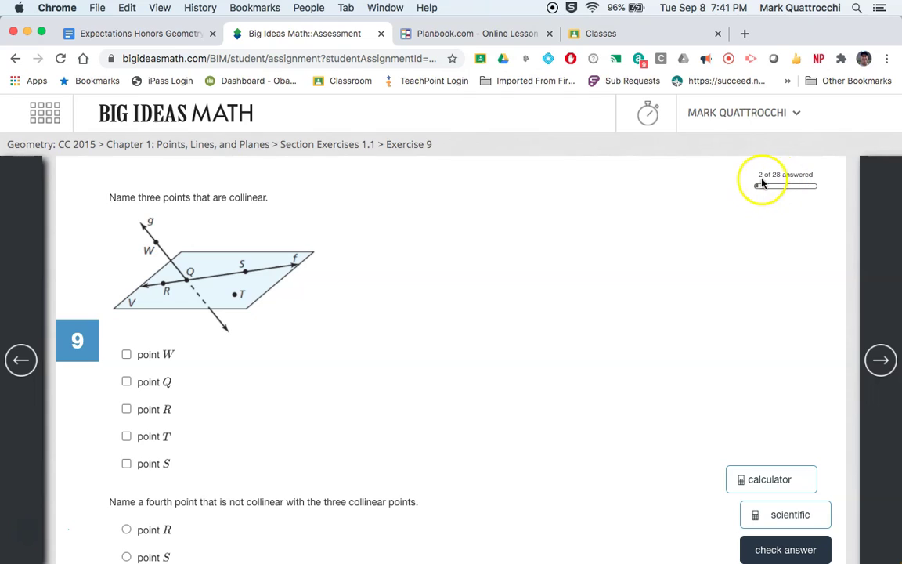
Save the assignment's progress at Exercise 9 and review the options for exiting and submitting it.
click(796, 113)
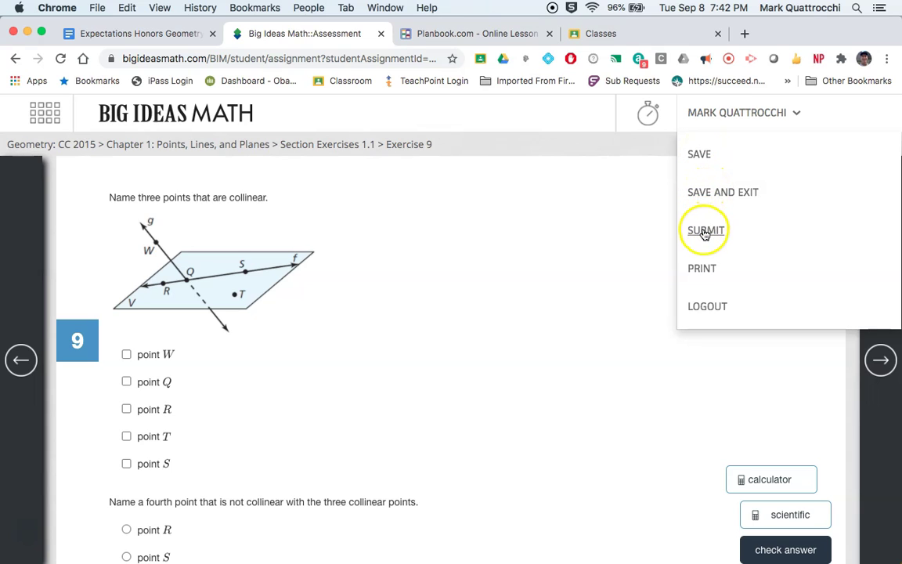
click(703, 159)
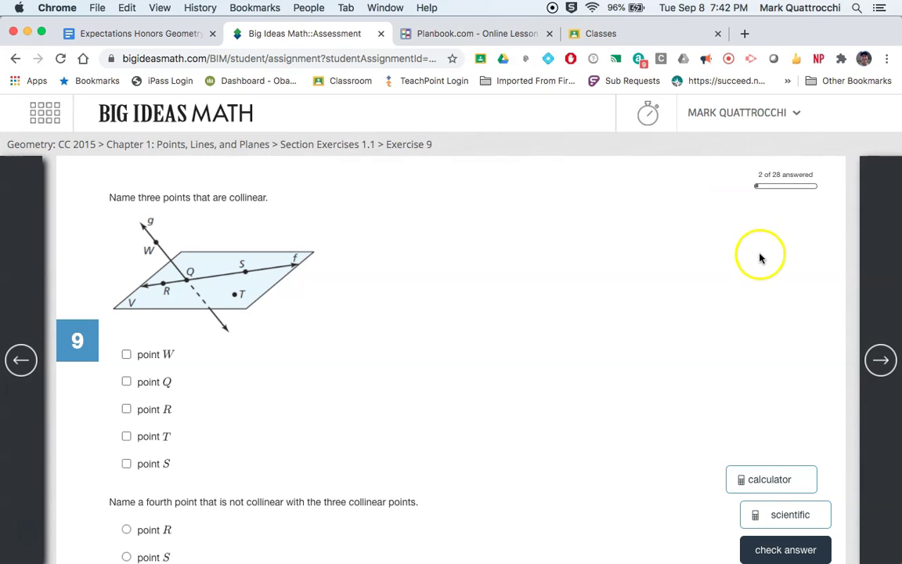
click(789, 114)
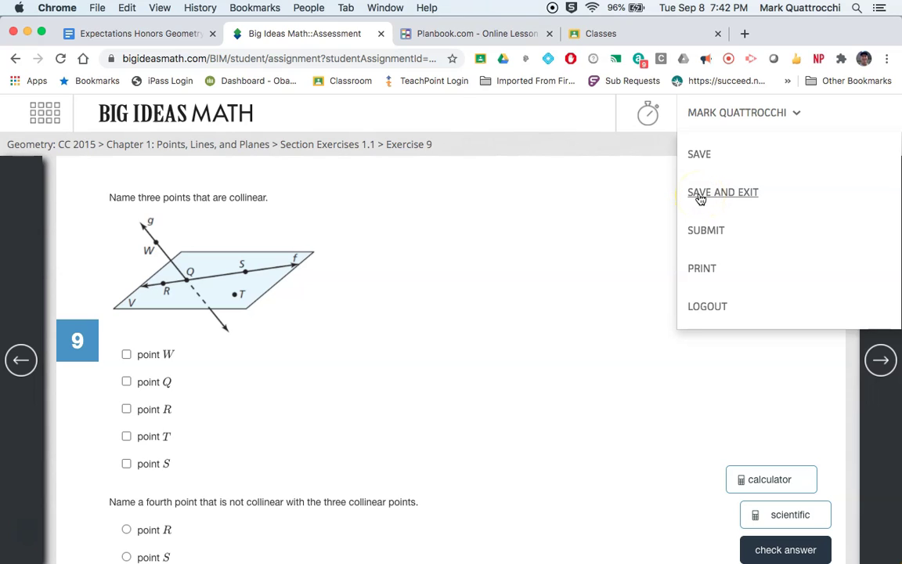
click(704, 232)
click(703, 232)
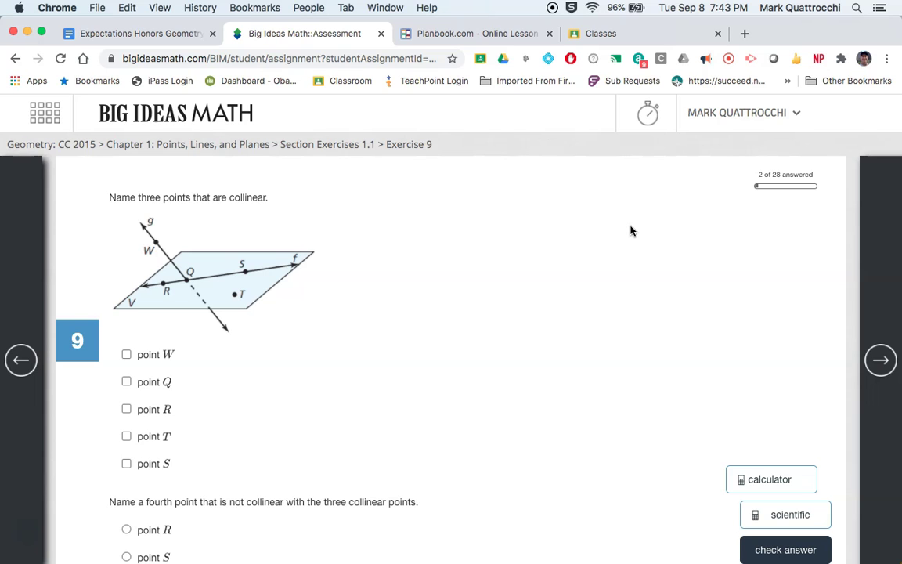
Jump to Exercise 28 from the overview of the assignment's exercise numbers.
click(46, 114)
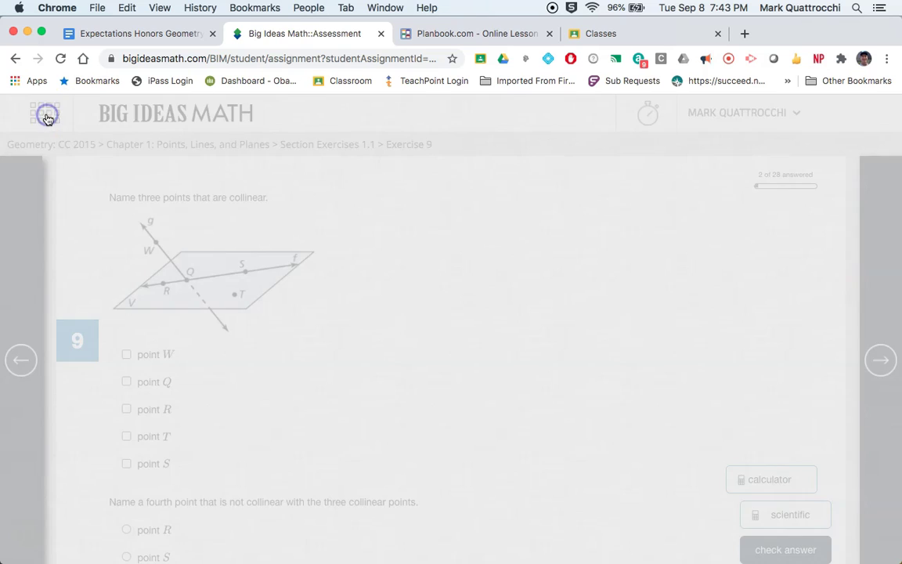
click(410, 378)
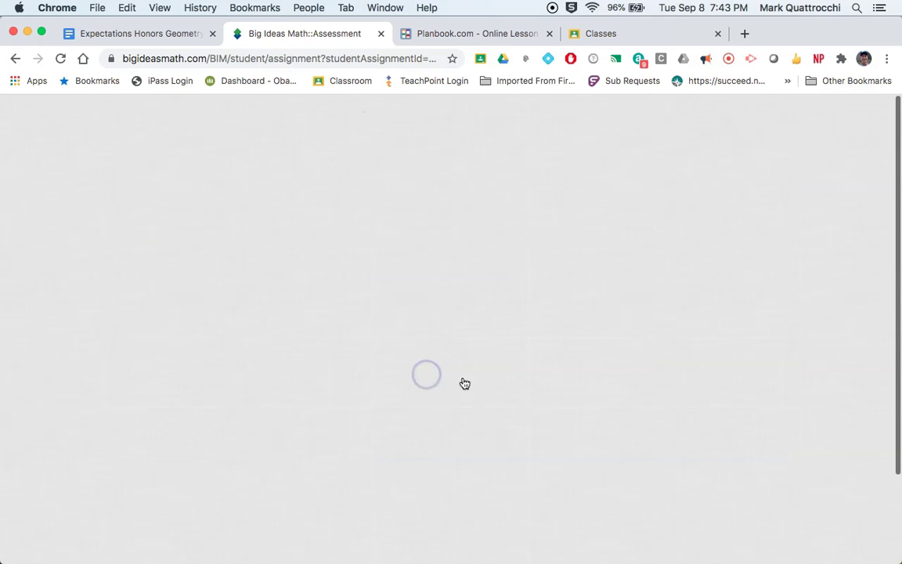
click(504, 381)
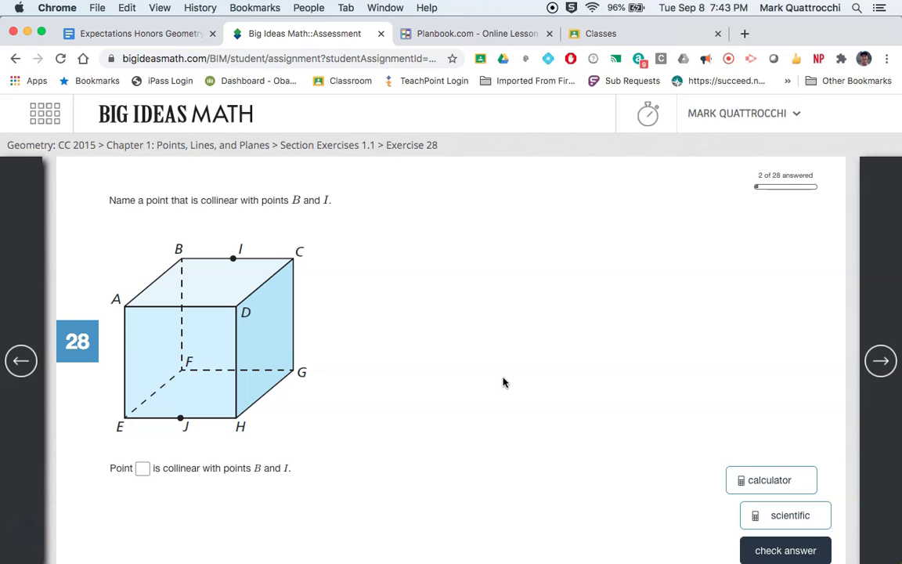
click(502, 382)
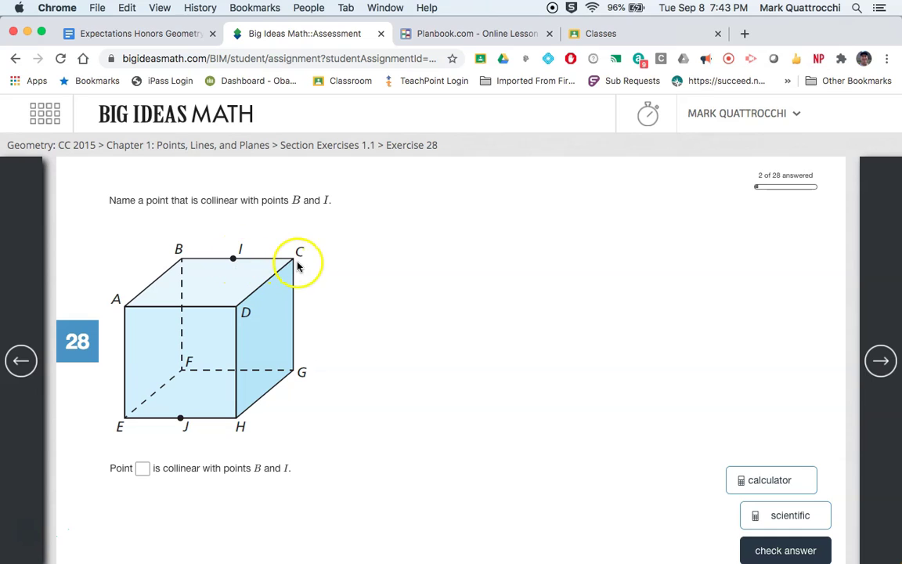
Open the math keypad for Exercise 28's answer, view its letter keyboard layout, and return to the Basic layout.
click(142, 467)
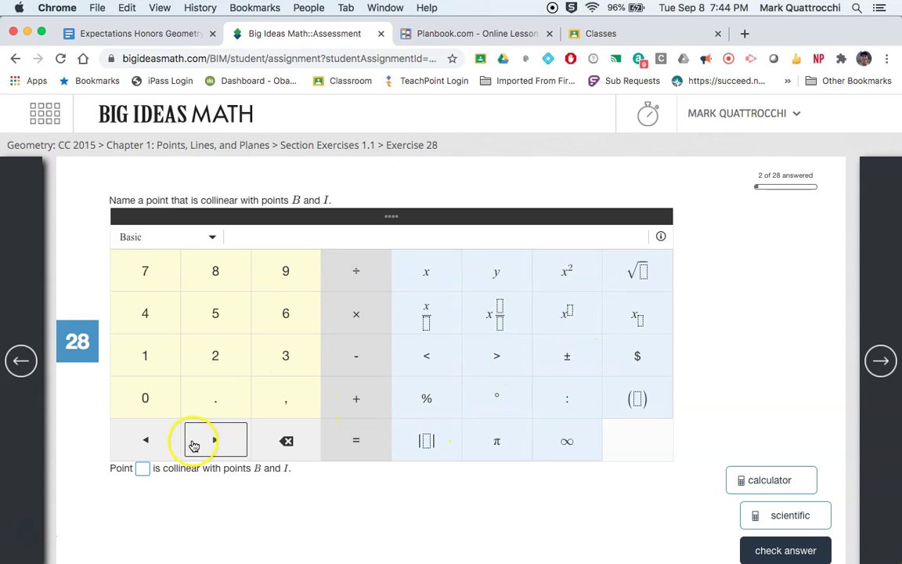
click(210, 237)
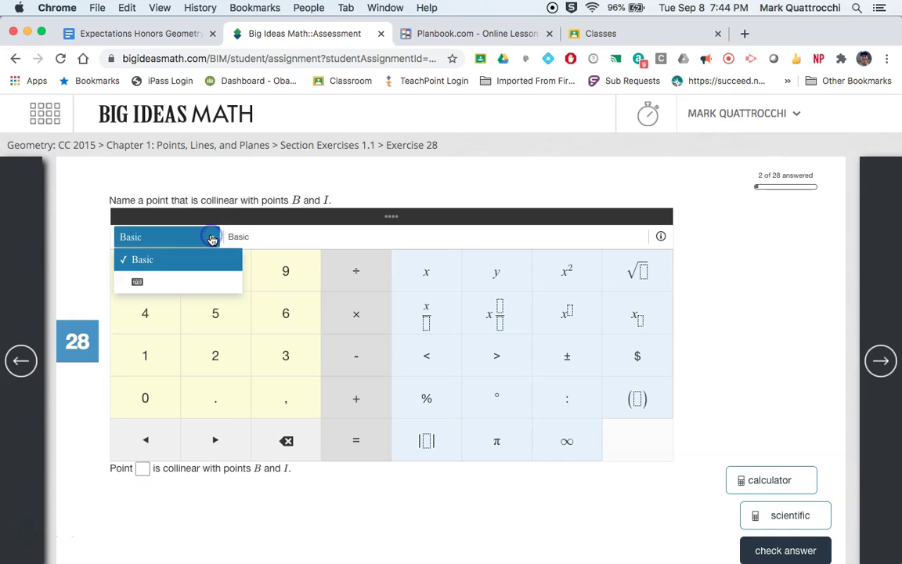
click(181, 286)
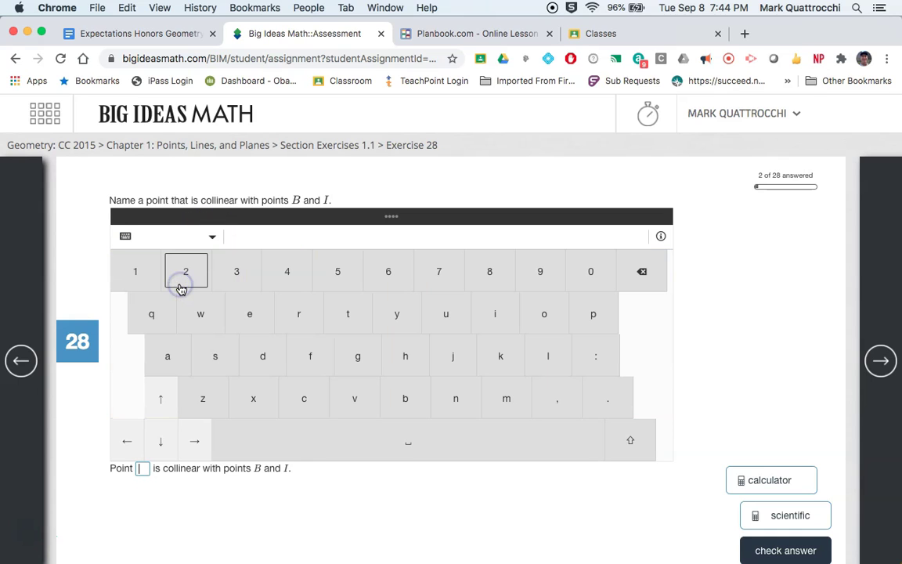
click(210, 237)
click(201, 262)
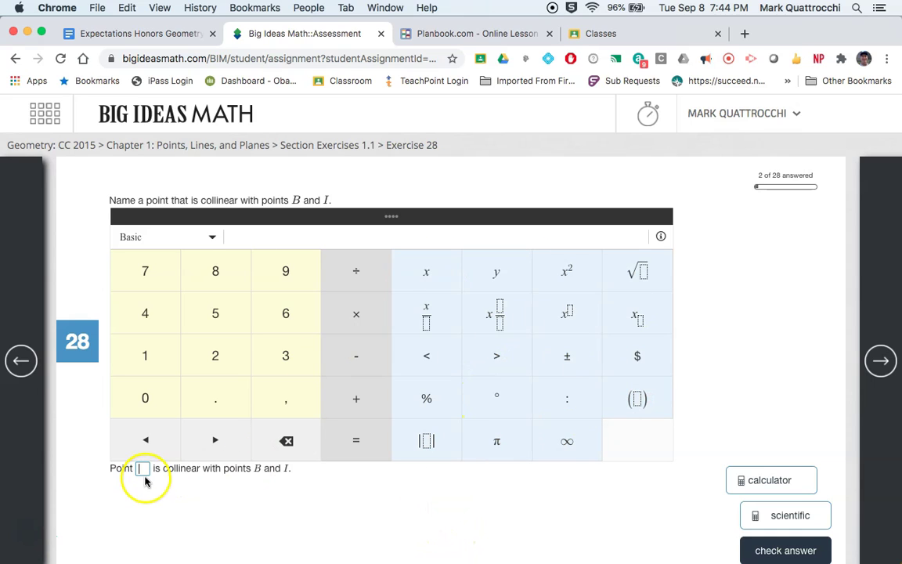
Answer Exercise 28 with point C and check the answer.
text(C)
click(397, 525)
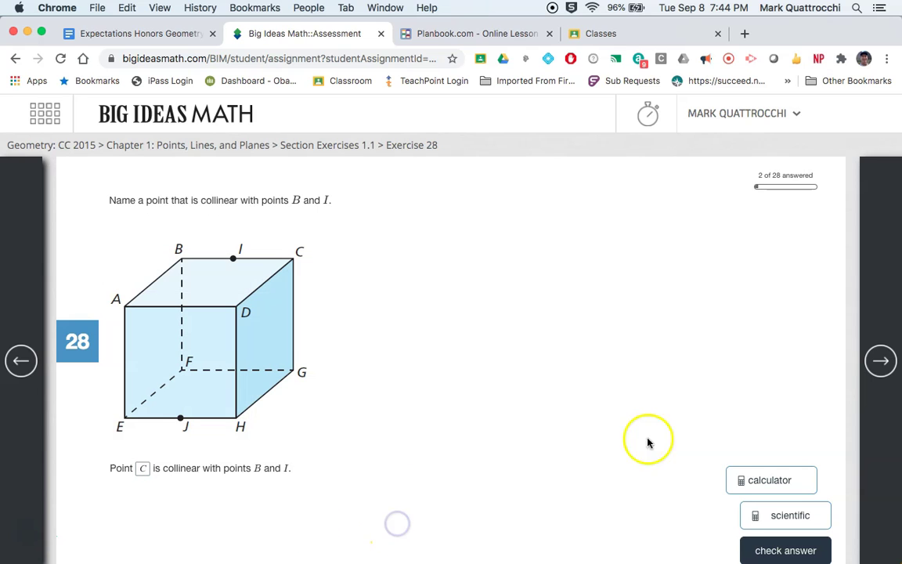
click(785, 550)
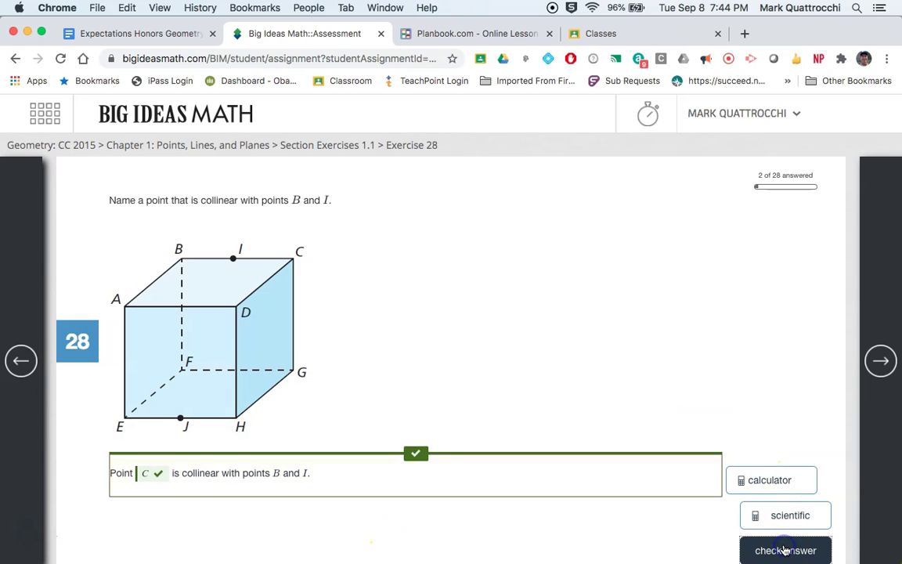
Replace the answer to Exercise 28 with a capital E and check it.
click(151, 470)
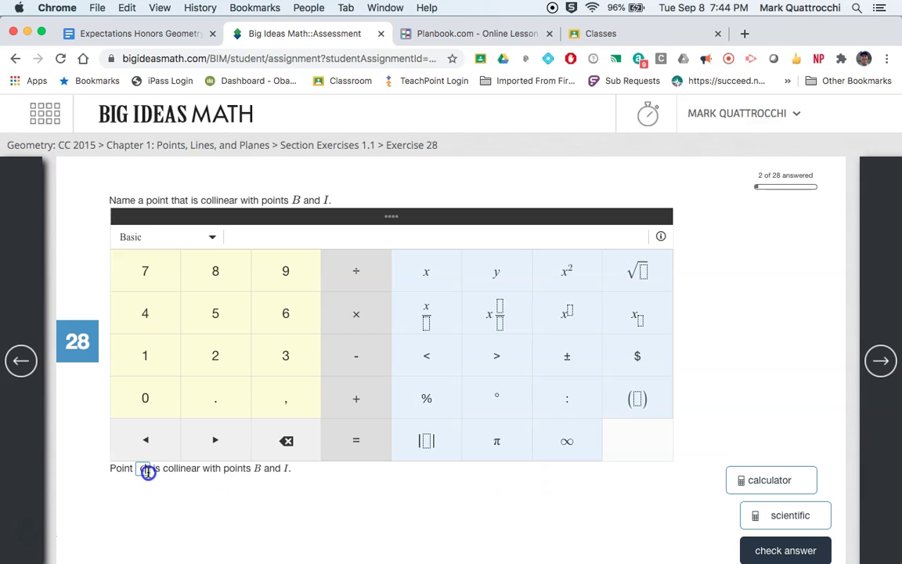
key(BackSpace)
text(e)
click(177, 483)
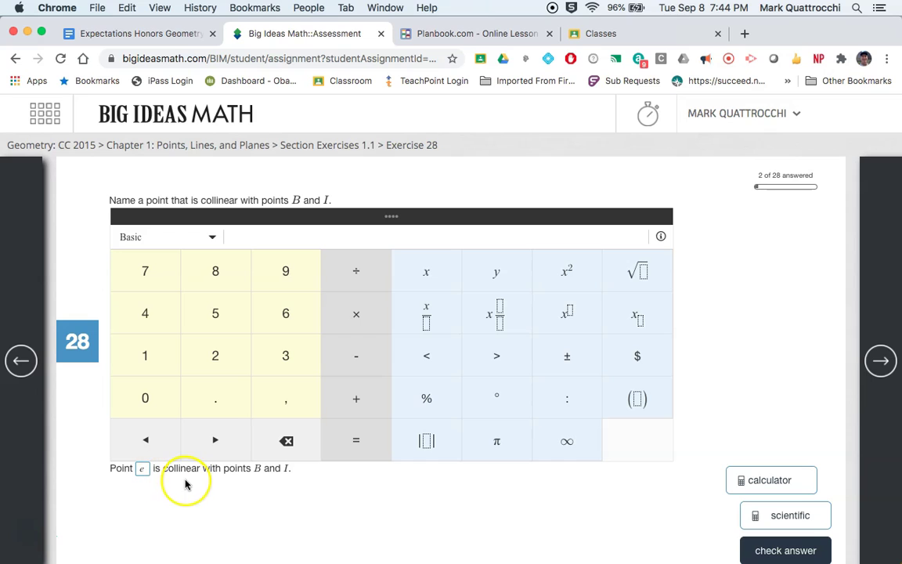
key(BackSpace)
text(E)
click(302, 505)
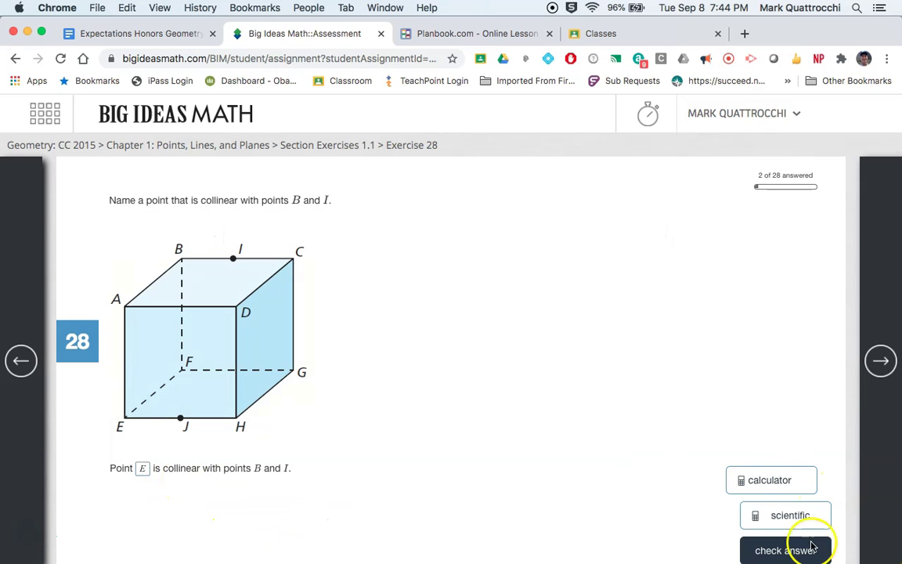
click(786, 552)
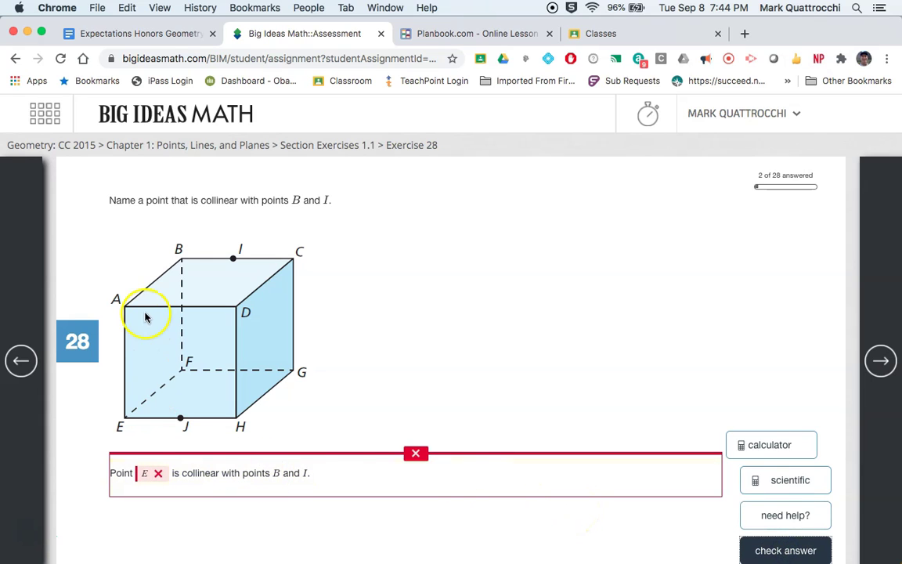
Change the answer to Exercise 28 to a lowercase c and check it.
click(156, 473)
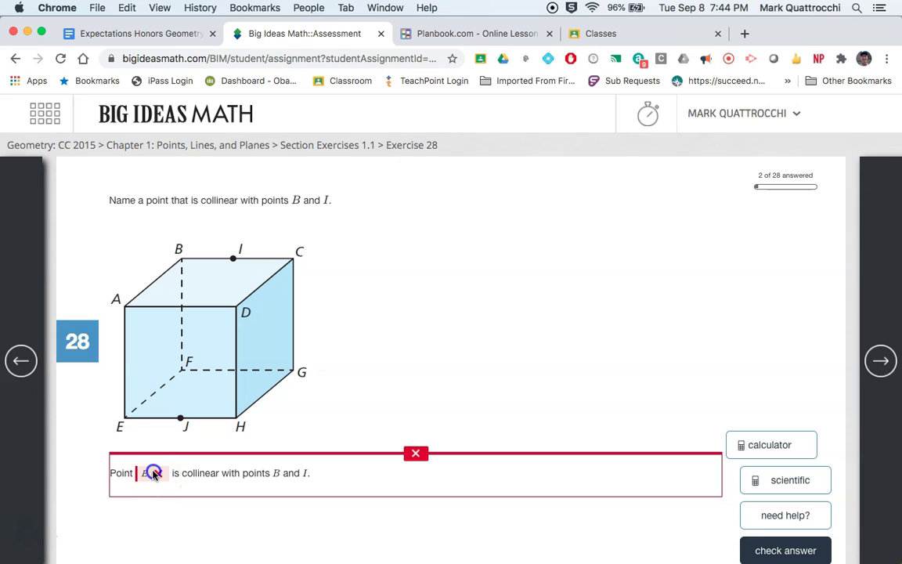
click(156, 473)
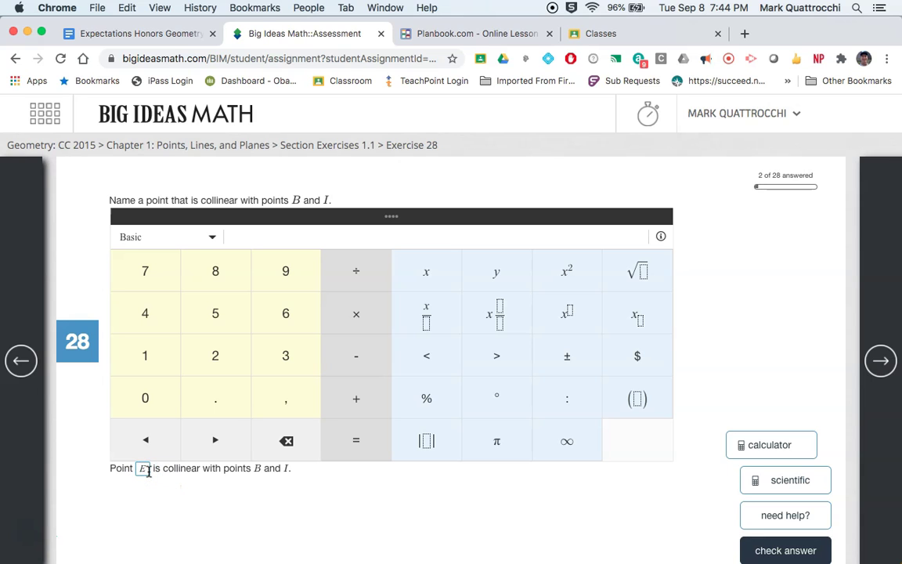
text(c)
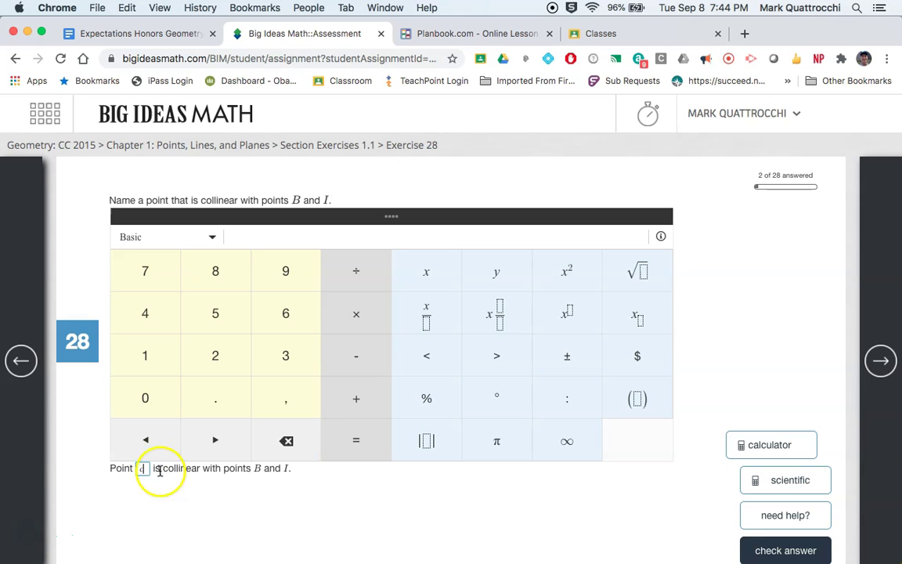
click(415, 513)
click(766, 552)
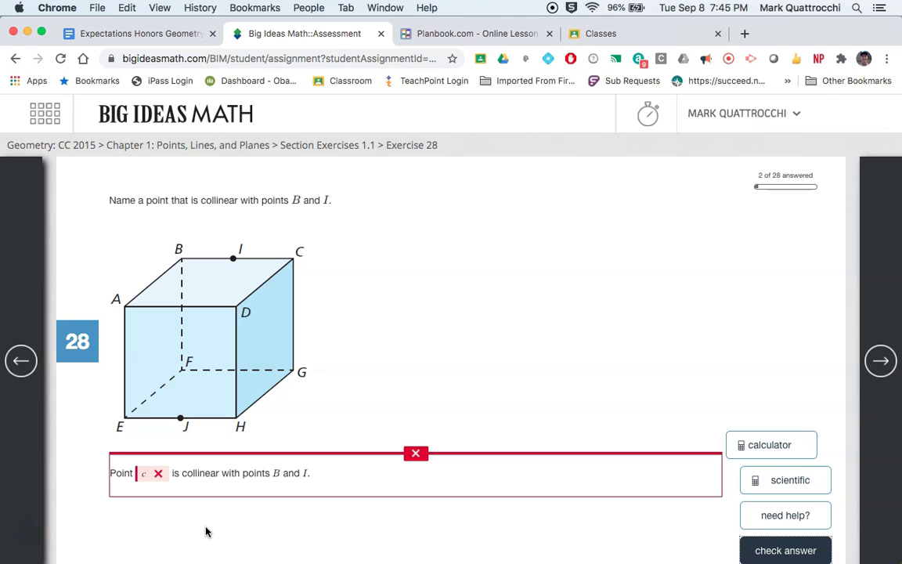
Replace the lowercase letter in Exercise 28 with a capital C and check the answer again.
click(148, 477)
key(BackSpace)
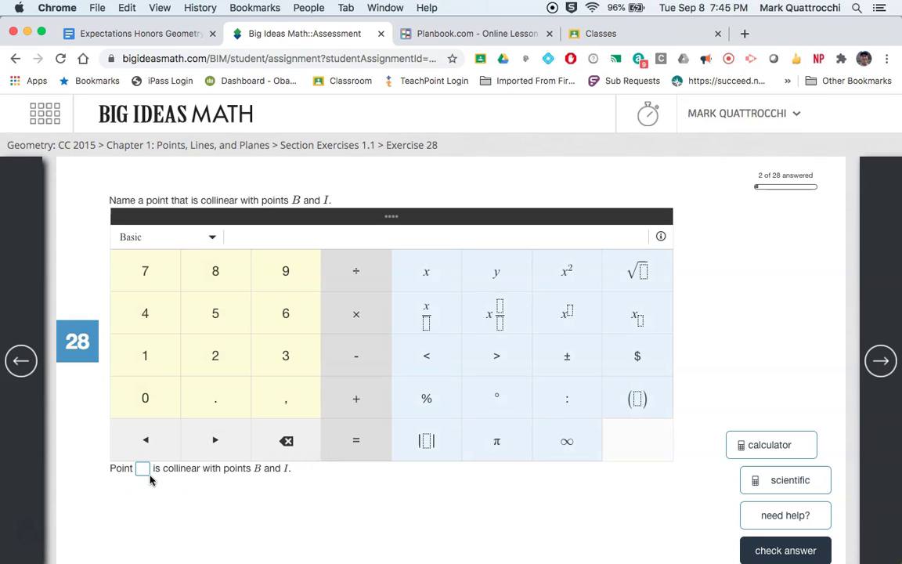
text(C)
click(777, 552)
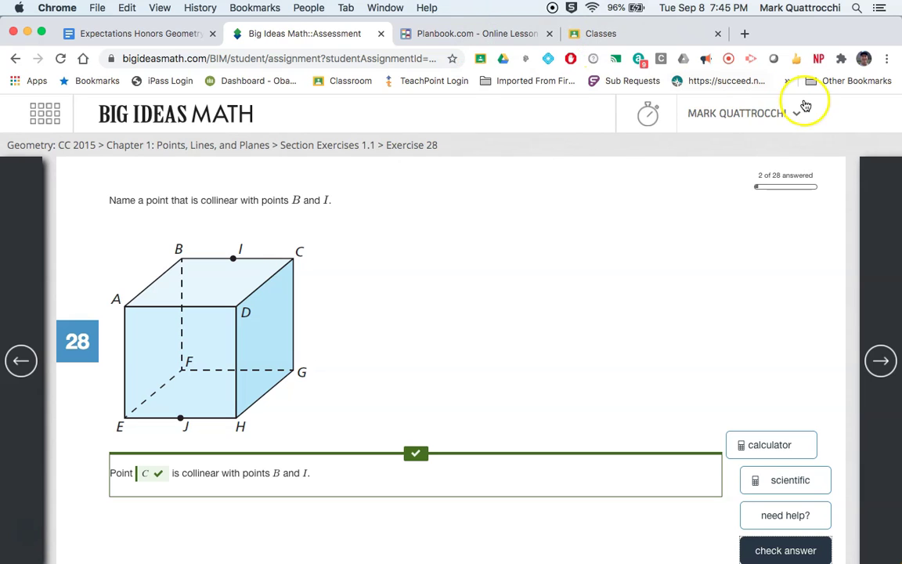
Exit the section 1.1 exercises and confirm leaving, returning to the assignments list.
click(786, 113)
click(705, 195)
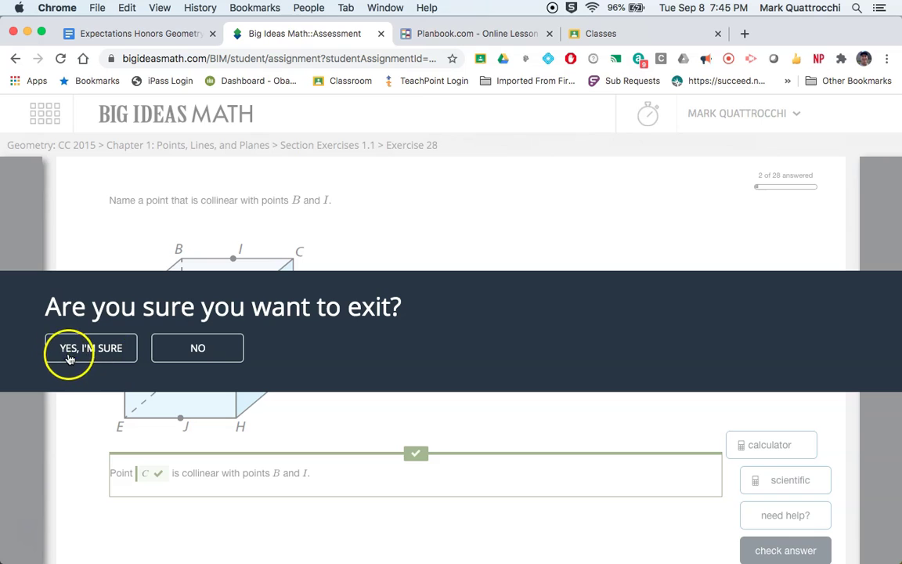
click(72, 354)
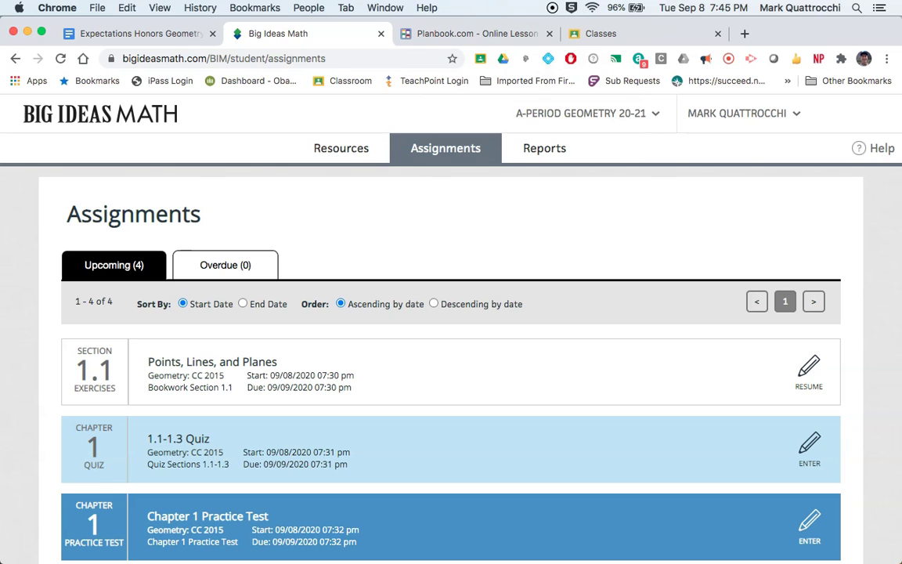
Enter the Chapter 1 Practice Test from the assignments list and start it.
scroll(578, 351, down, 5)
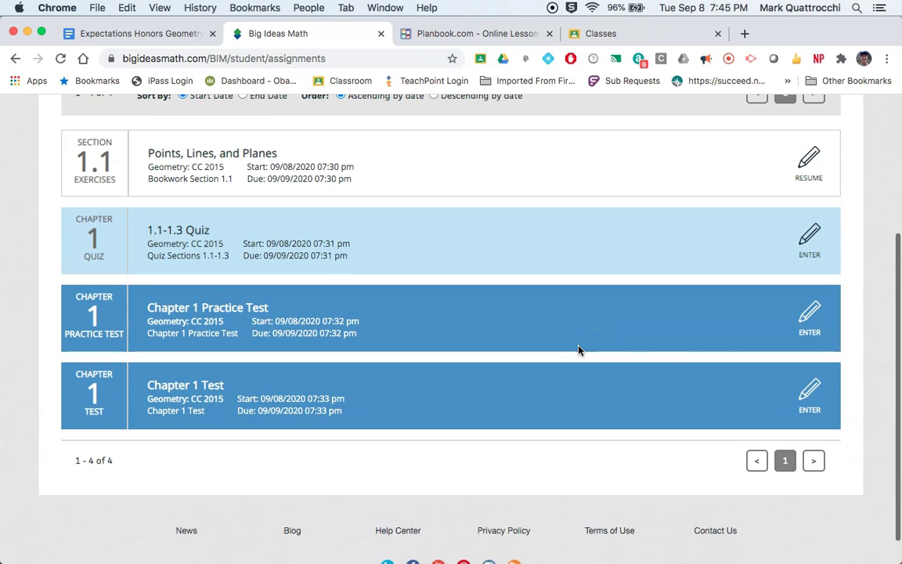
click(813, 392)
mouse_move(812, 392)
mouse_down()
mouse_move(878, 332)
mouse_move(877, 306)
mouse_up()
click(877, 307)
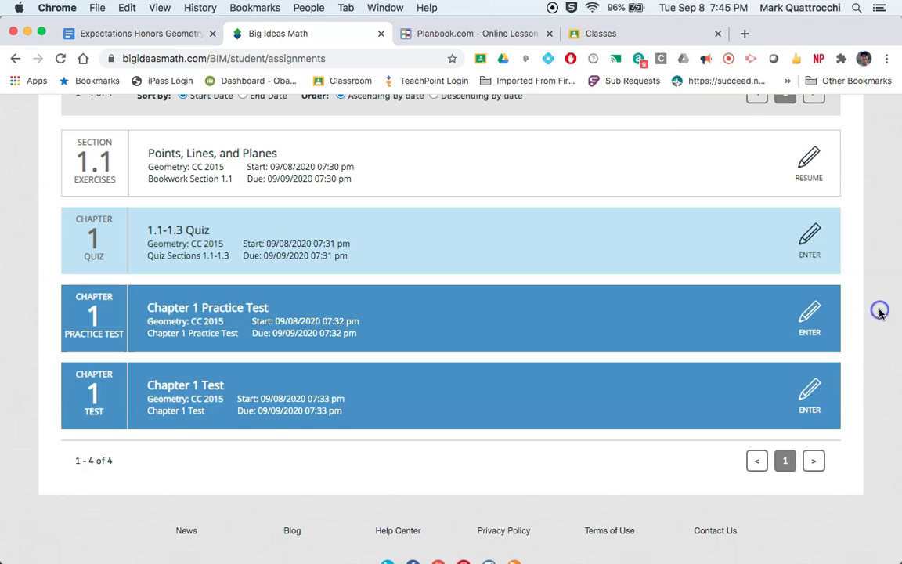
click(810, 311)
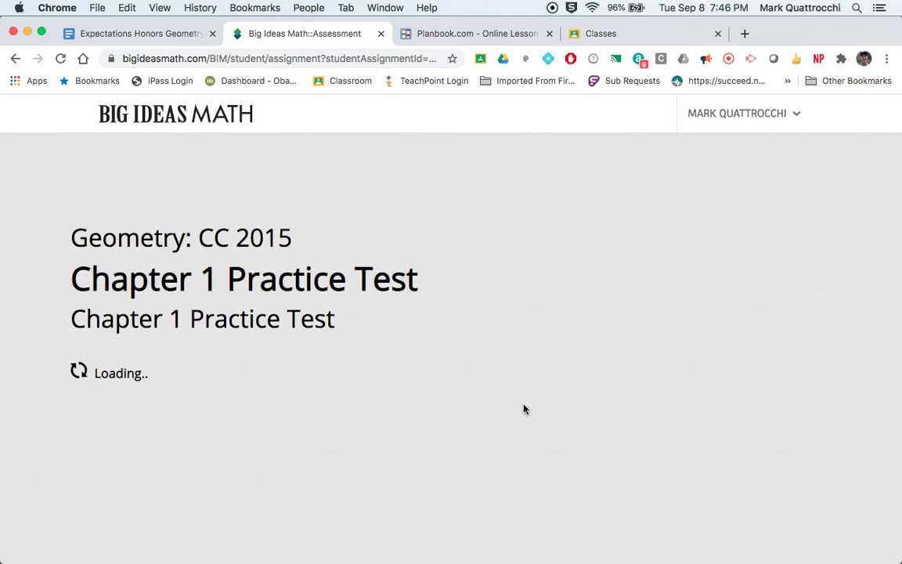
click(129, 372)
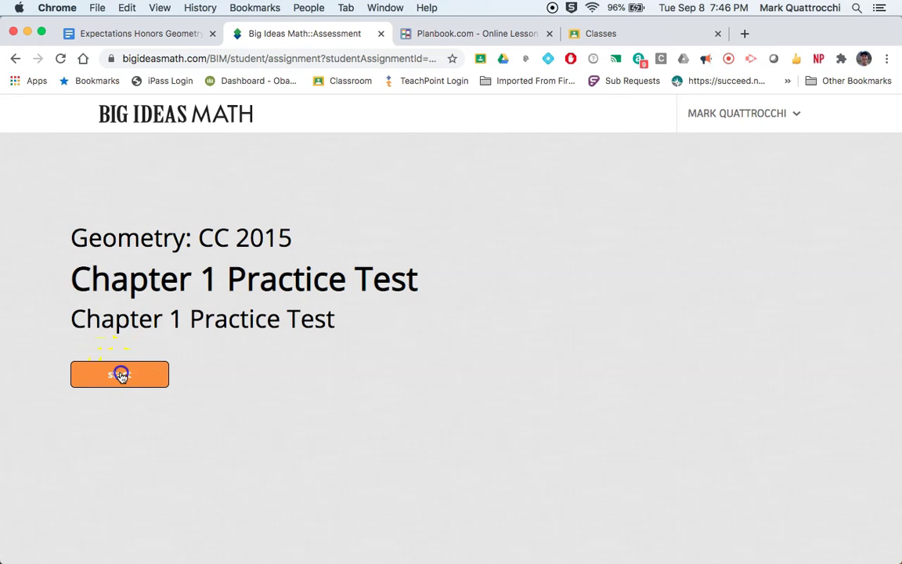
click(622, 258)
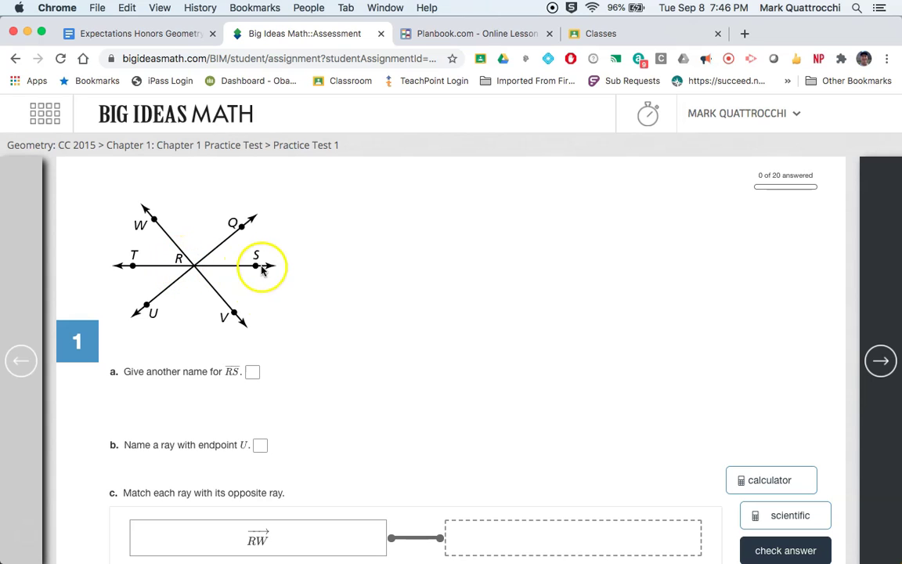
Try answering part a of Practice Test 1 with plain SR, without a segment symbol, and check it.
click(250, 374)
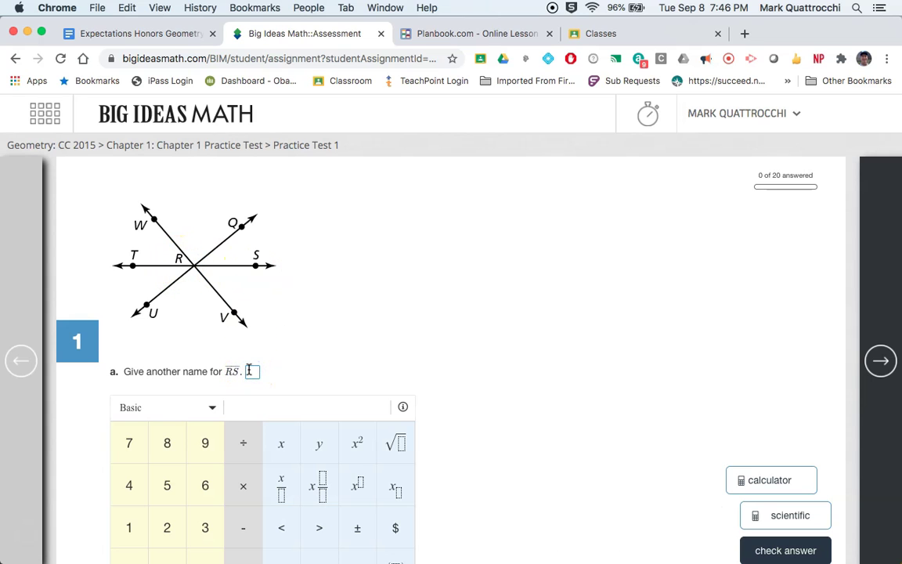
scroll(508, 373, down, 4)
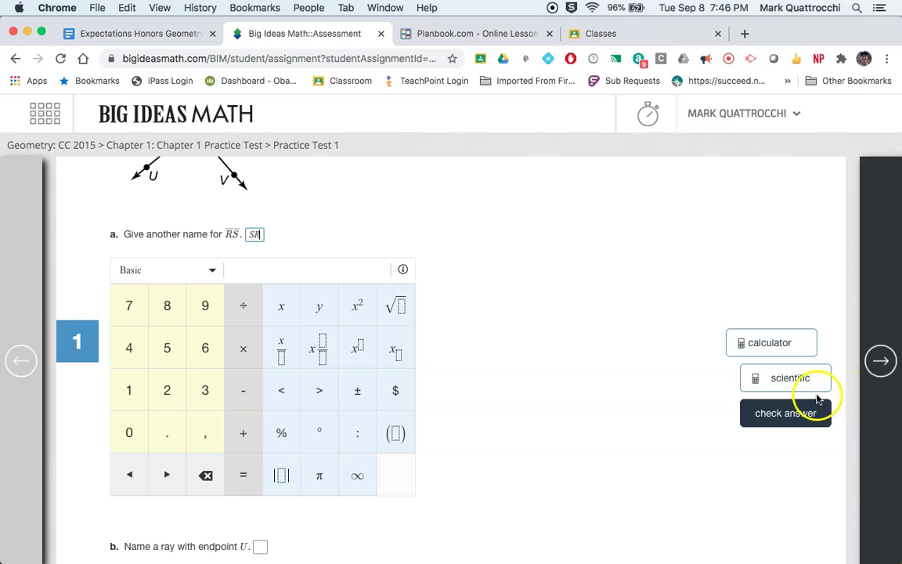
click(795, 415)
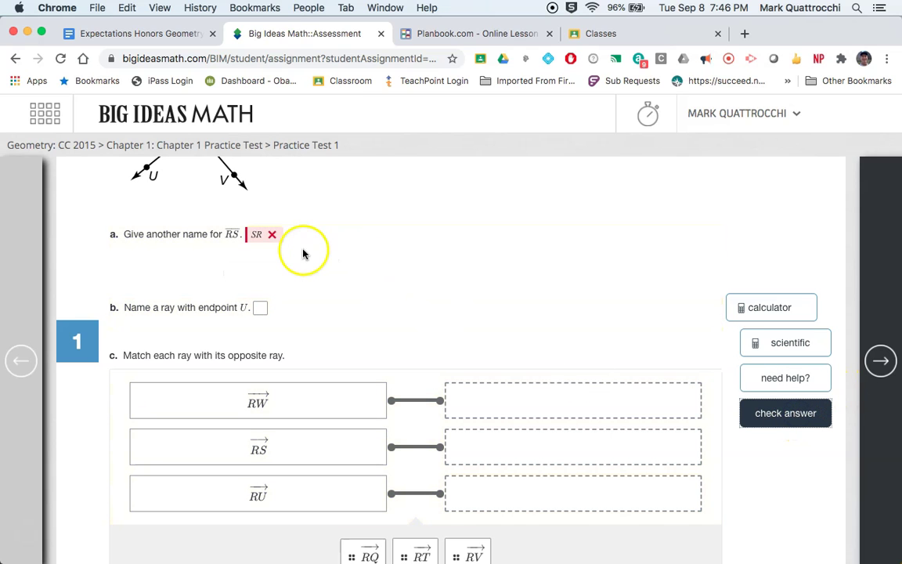
Clear the answer to part a and switch its math keypad to the geometry symbols layout.
click(257, 234)
click(205, 475)
click(164, 280)
click(210, 270)
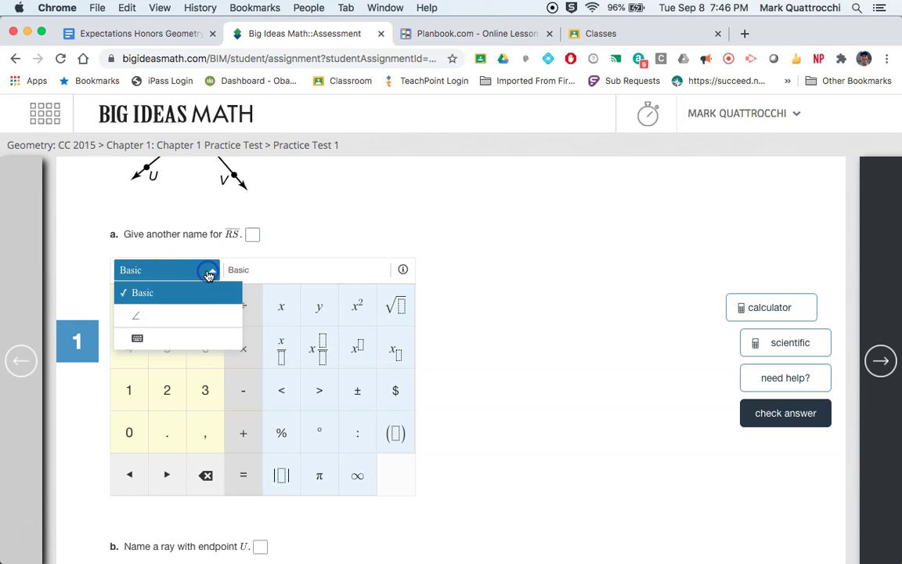
click(147, 321)
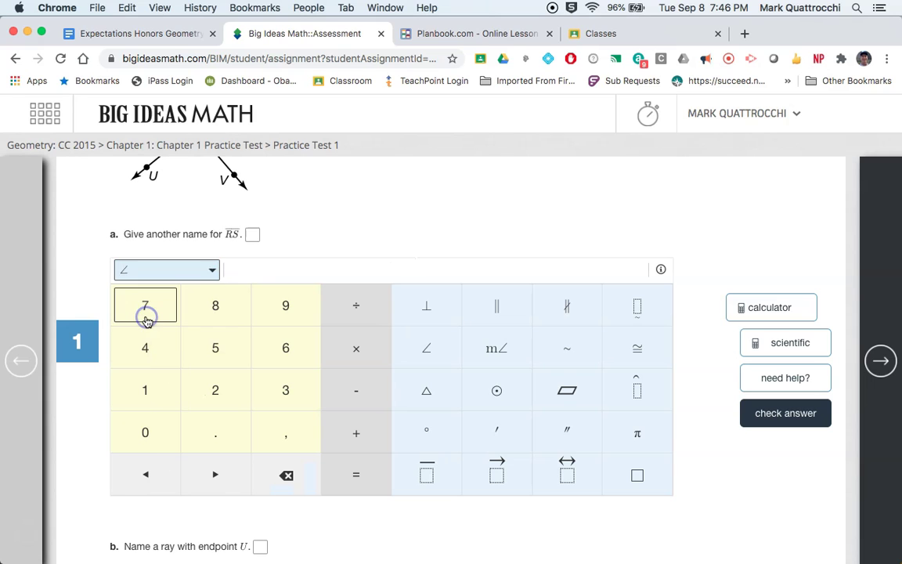
Enter SR under the line segment symbol as the answer to part a and check it.
click(427, 473)
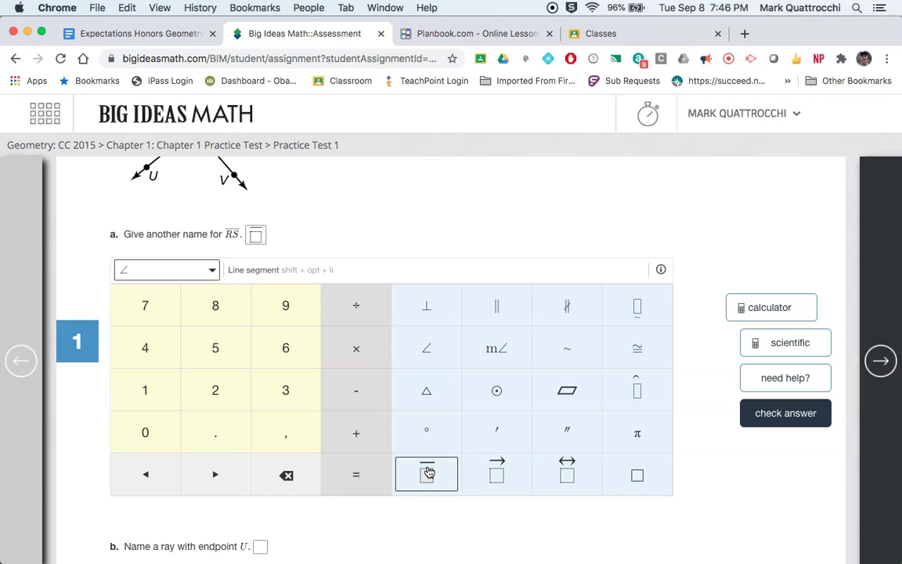
click(257, 237)
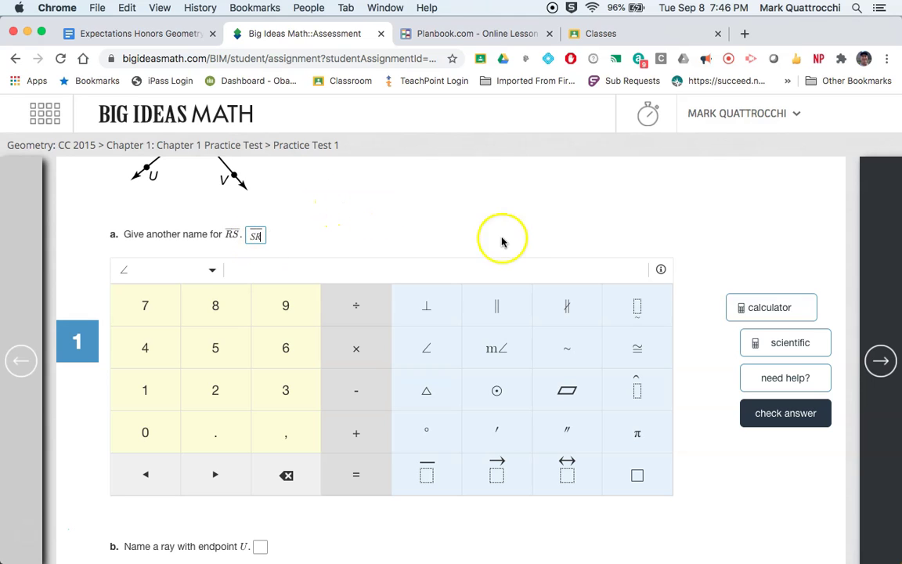
click(787, 414)
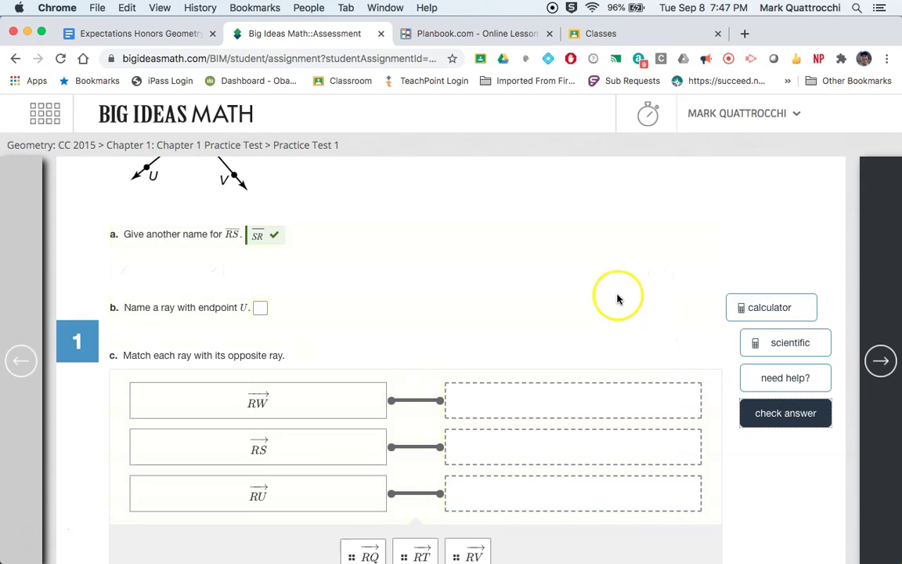
Save the Chapter 1 Practice Test, then save and exit it, confirming the exit.
scroll(615, 296, up, 4)
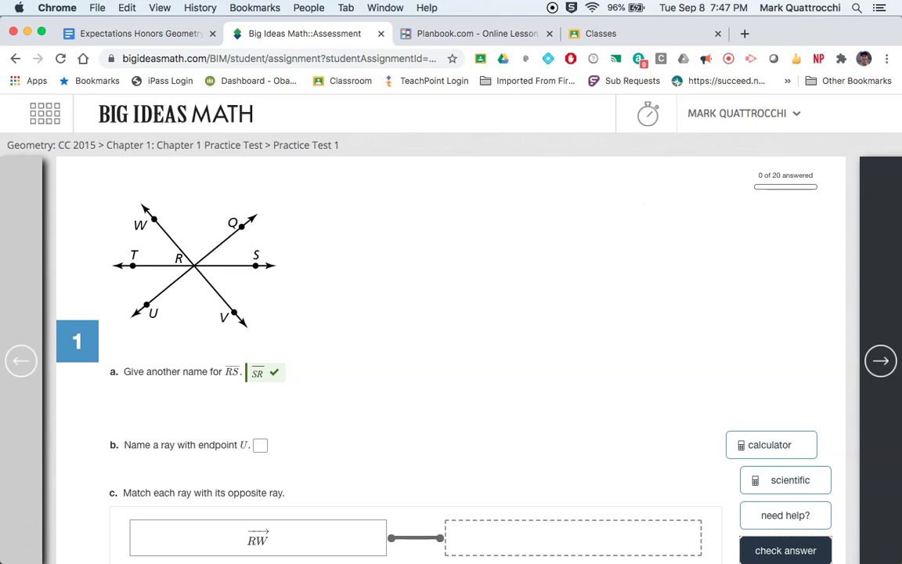
click(727, 115)
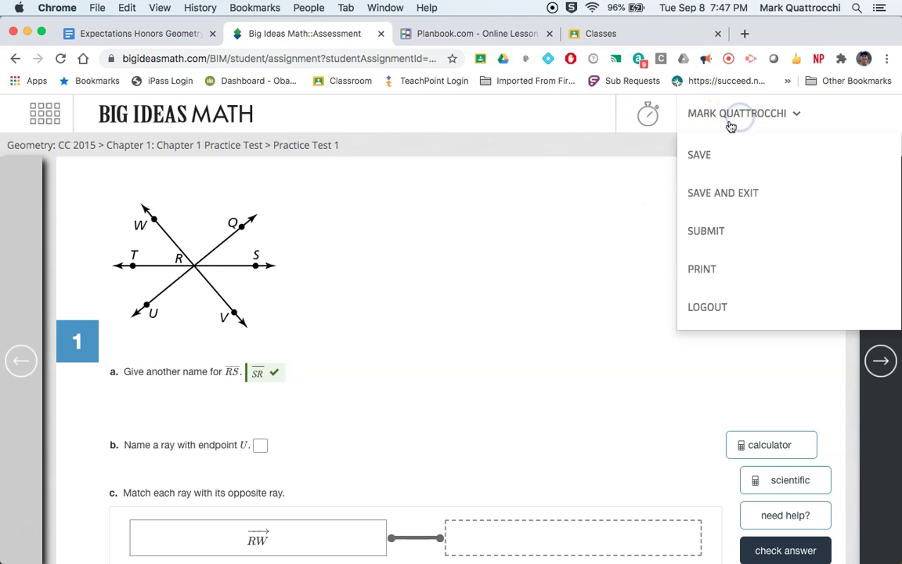
click(696, 155)
click(736, 115)
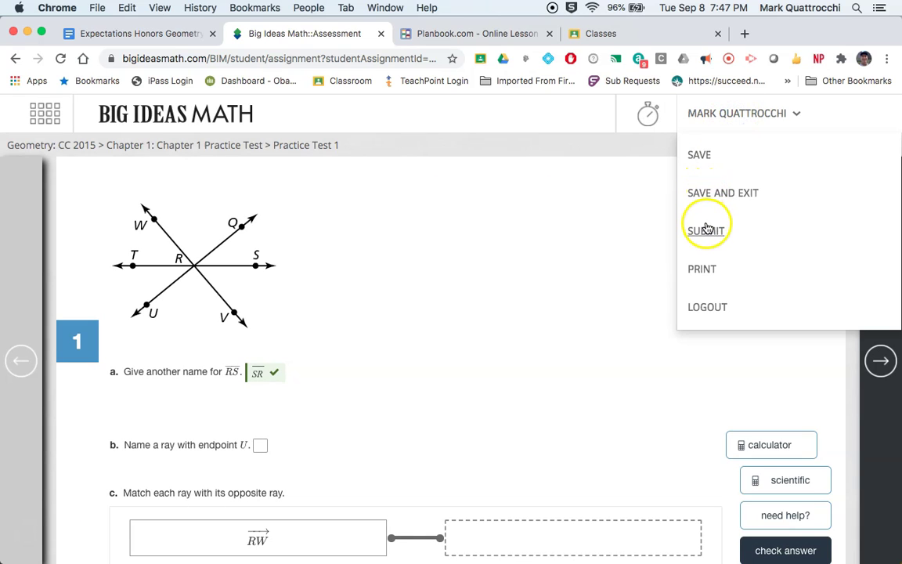
click(703, 192)
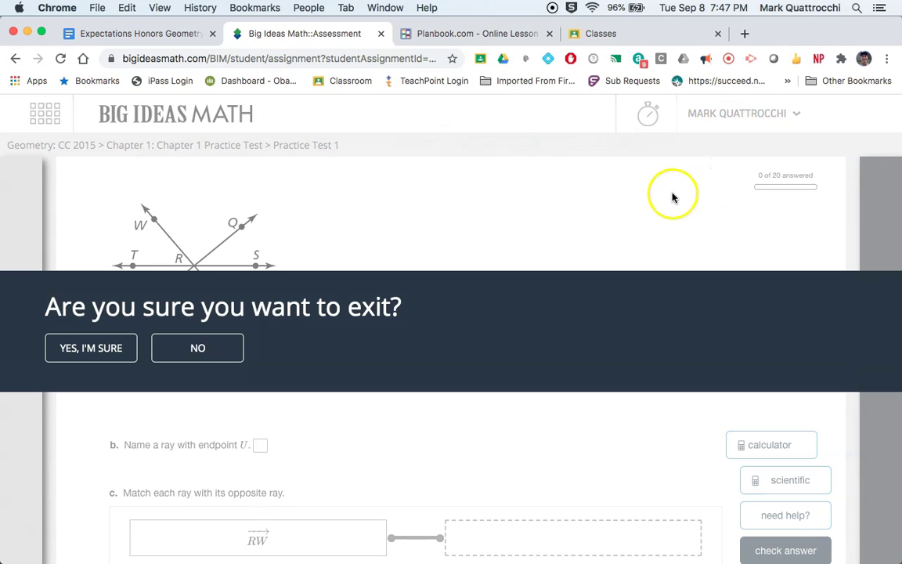
click(104, 348)
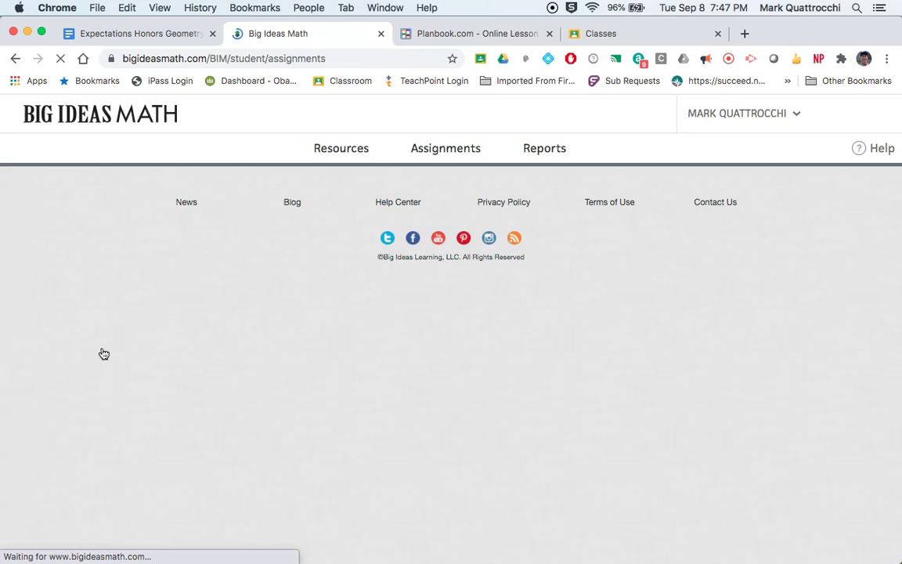
Resume the Section 1.1 exercises, Points, Lines, and Planes, from the upcoming assignments list.
scroll(506, 418, down, 5)
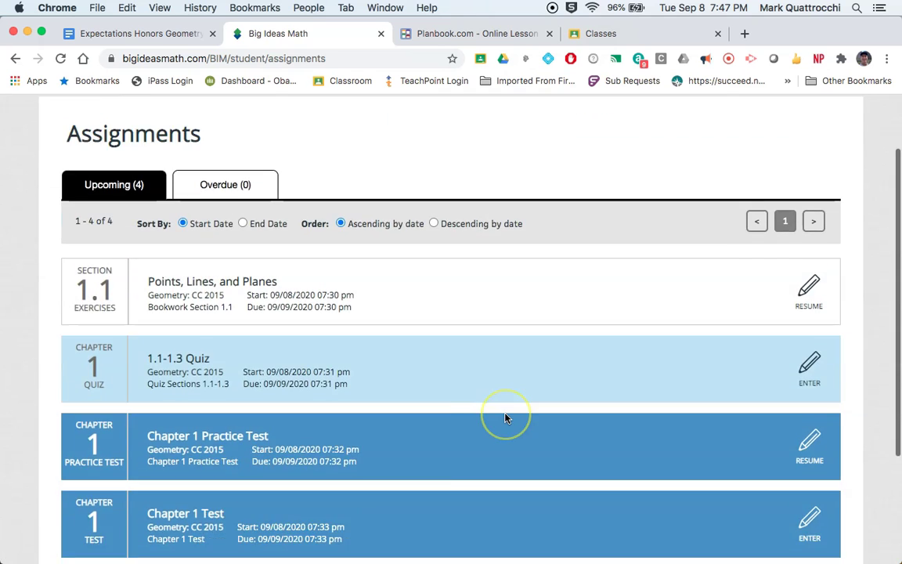
scroll(526, 354, up, 5)
scroll(524, 354, down, 3)
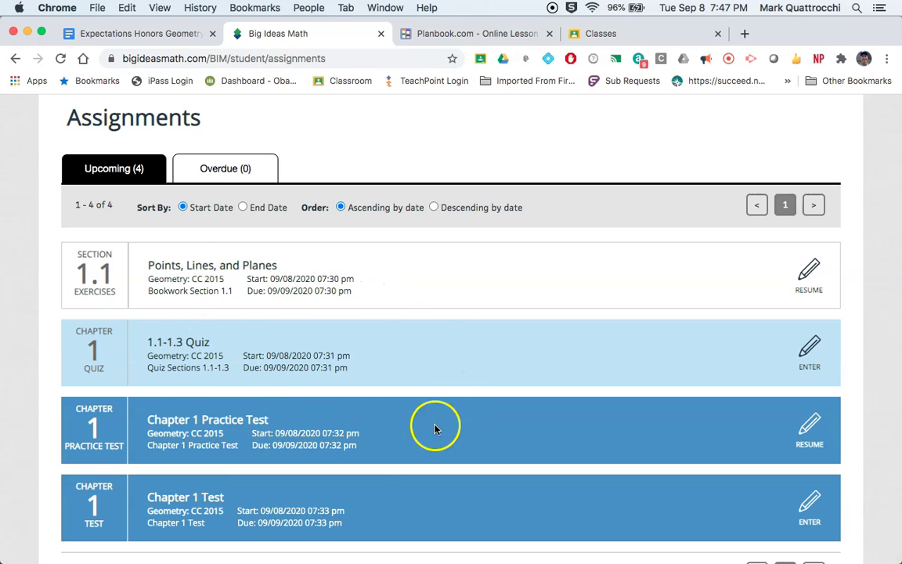
scroll(374, 306, up, 3)
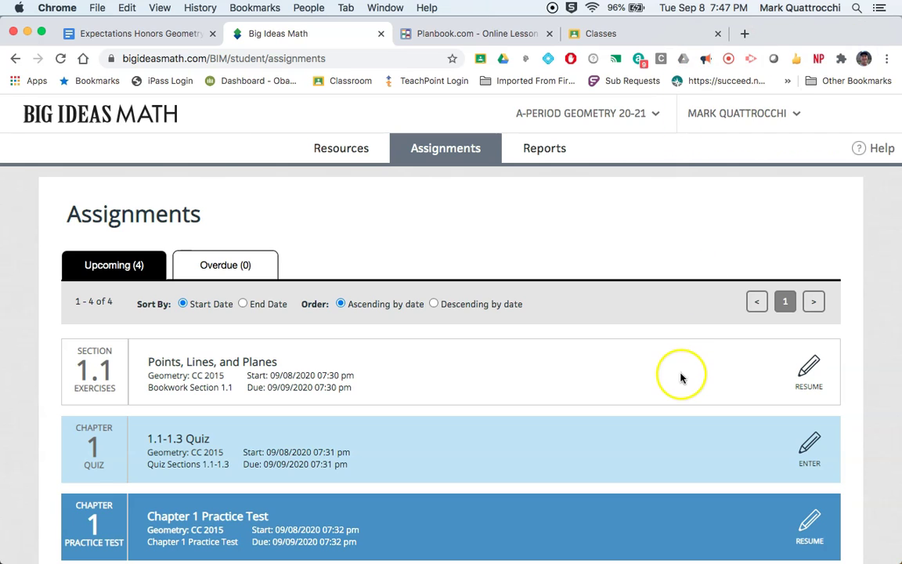
scroll(680, 376, down, 3)
click(807, 271)
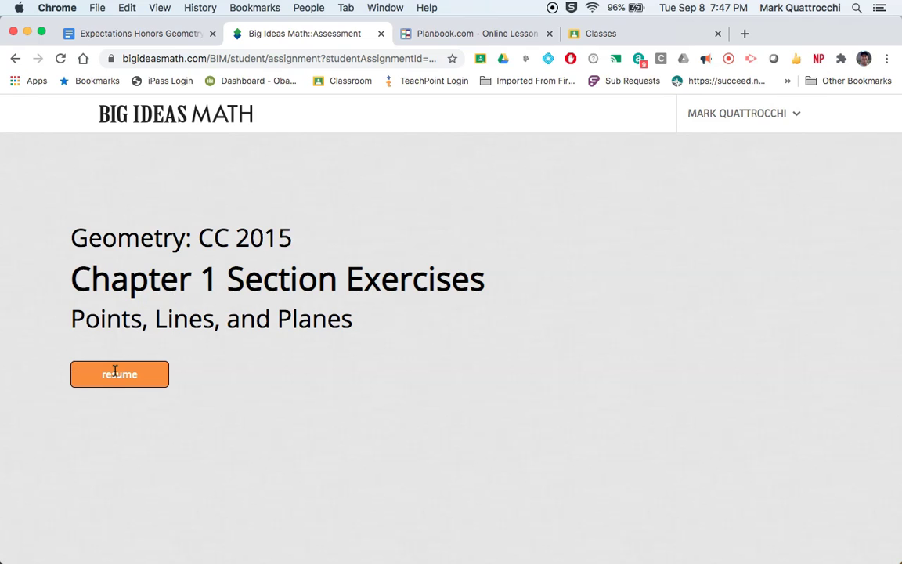
click(115, 371)
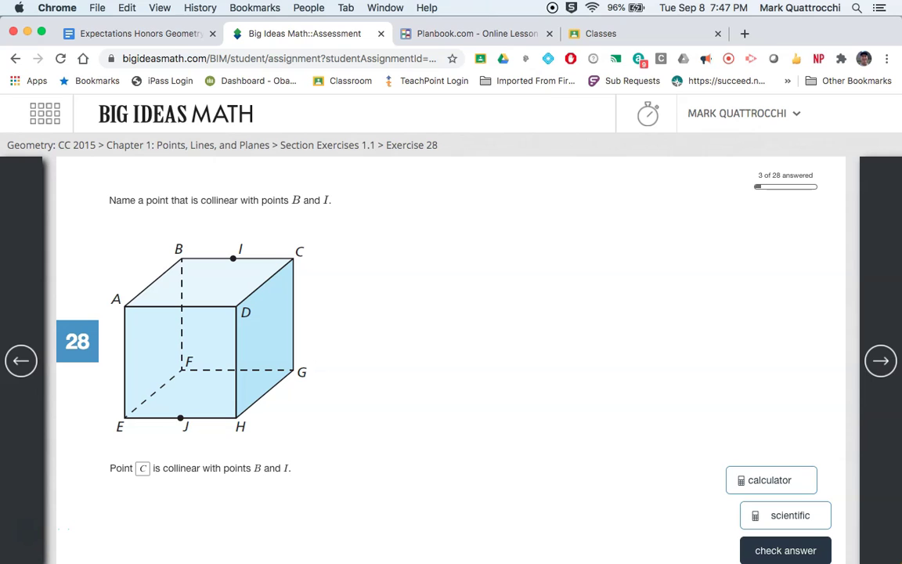
Submit the Section 1.1 exercises, confirm the submission and return to the assignments list.
click(773, 115)
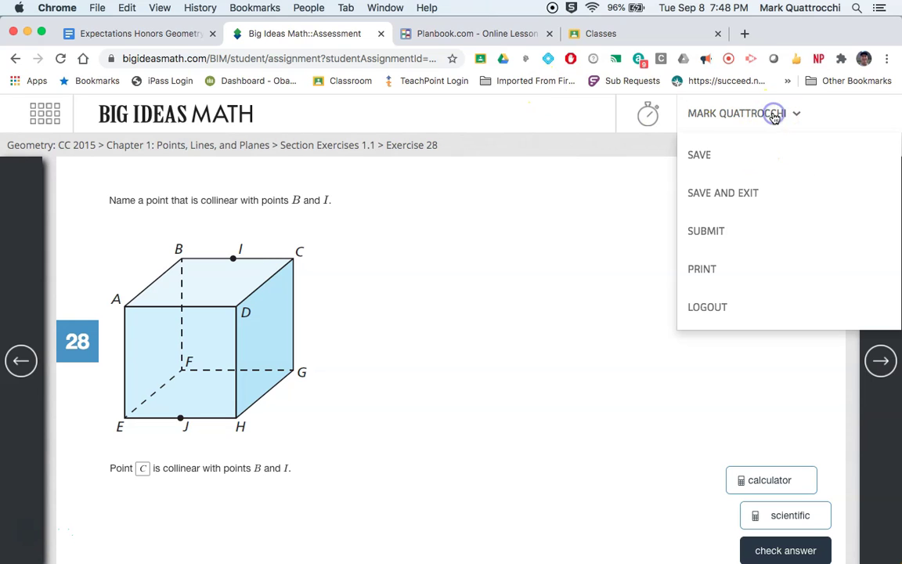
click(703, 232)
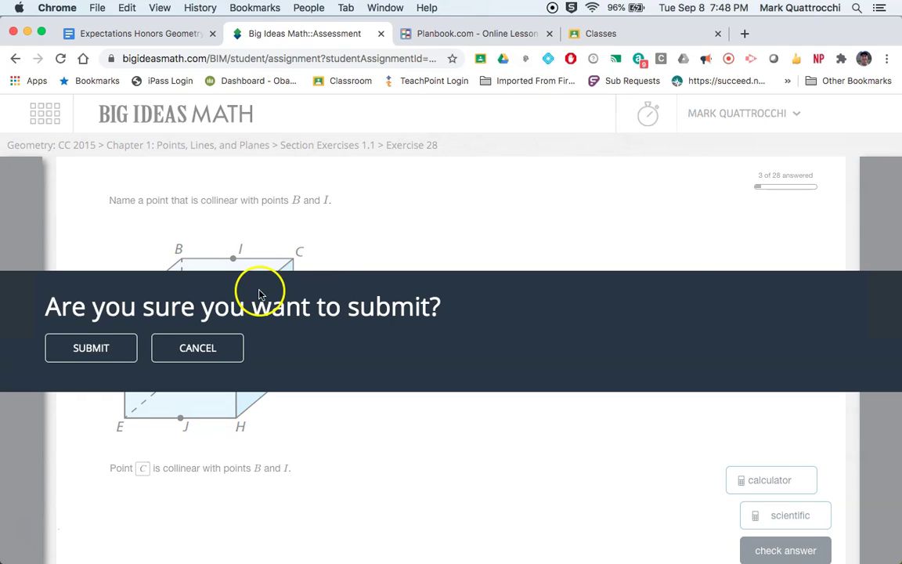
click(93, 349)
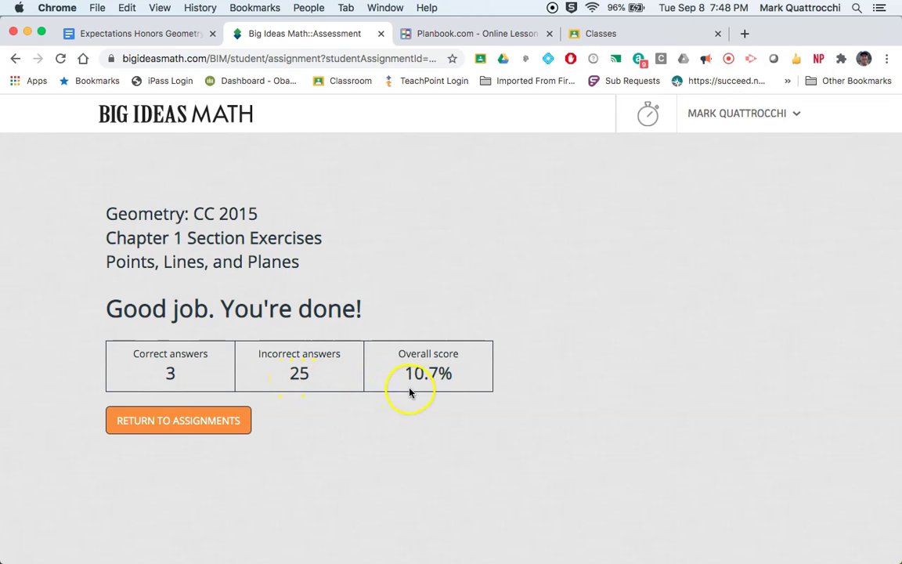
click(180, 421)
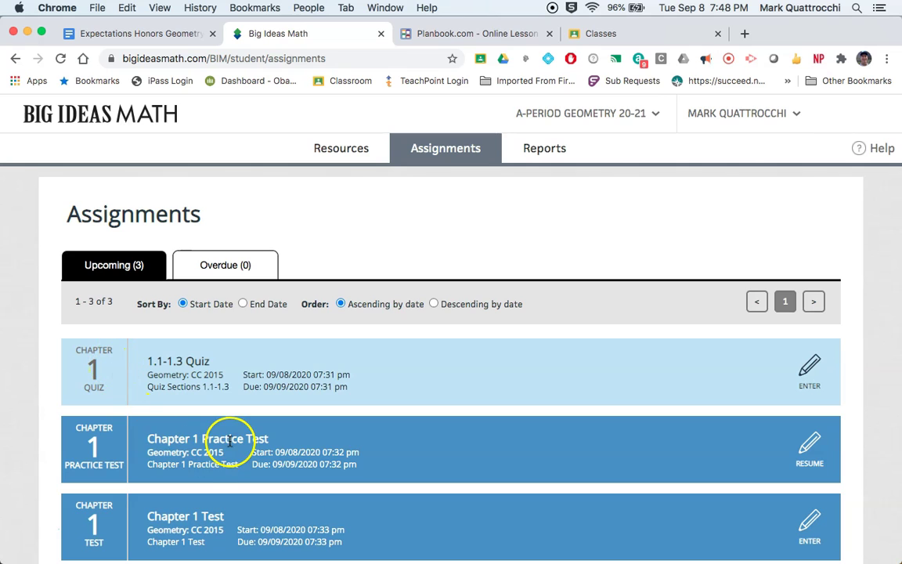
Look over the remaining upcoming assignments and open the review of the Section 1.1 exercises from the reports.
scroll(227, 439, down, 5)
scroll(229, 440, up, 3)
scroll(230, 441, up, 3)
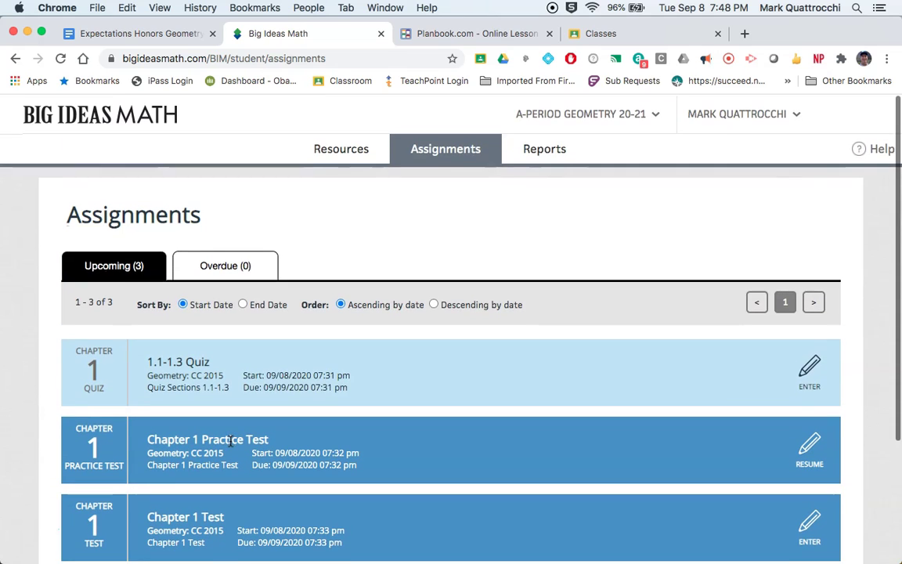
click(544, 149)
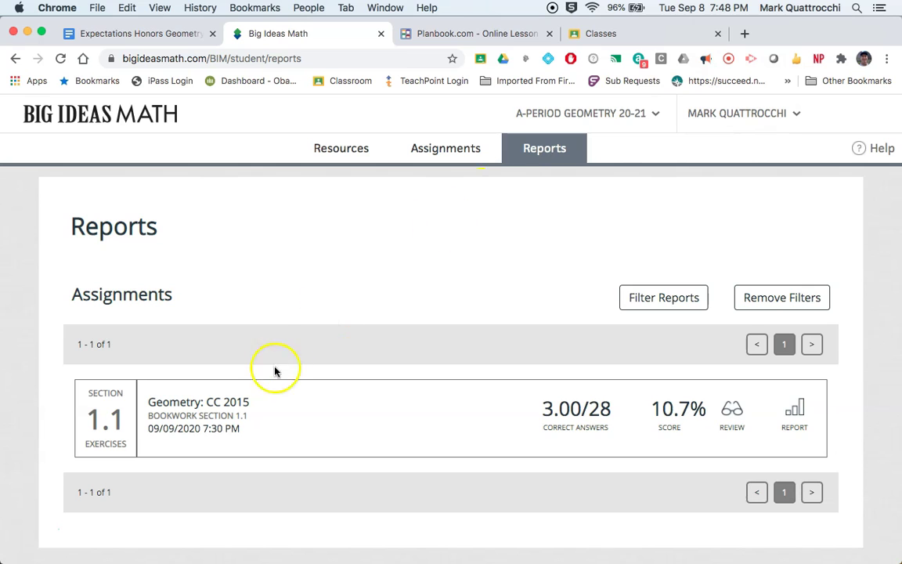
click(731, 409)
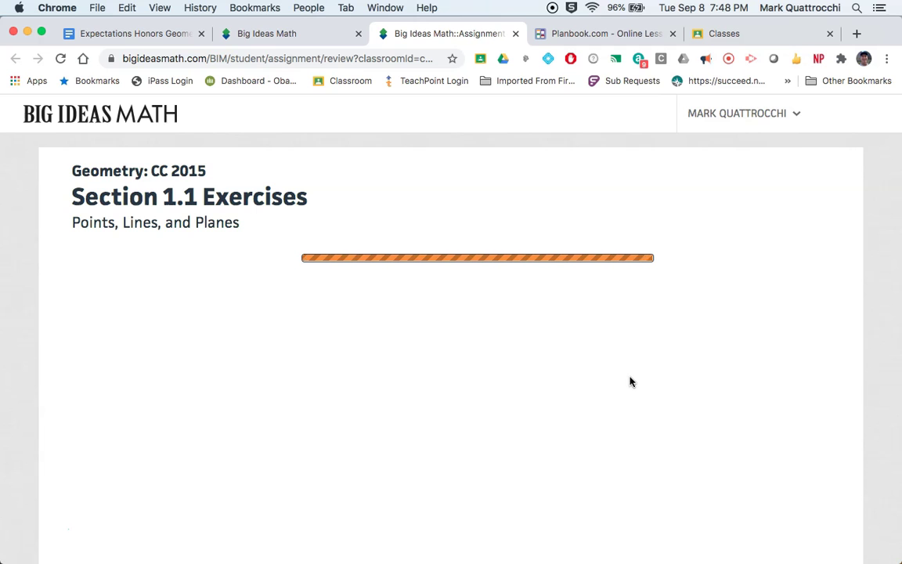
Examine the marked answers in the Section 1.1 review, from Exercise 1 through Exercise 12.
scroll(631, 381, down, 10)
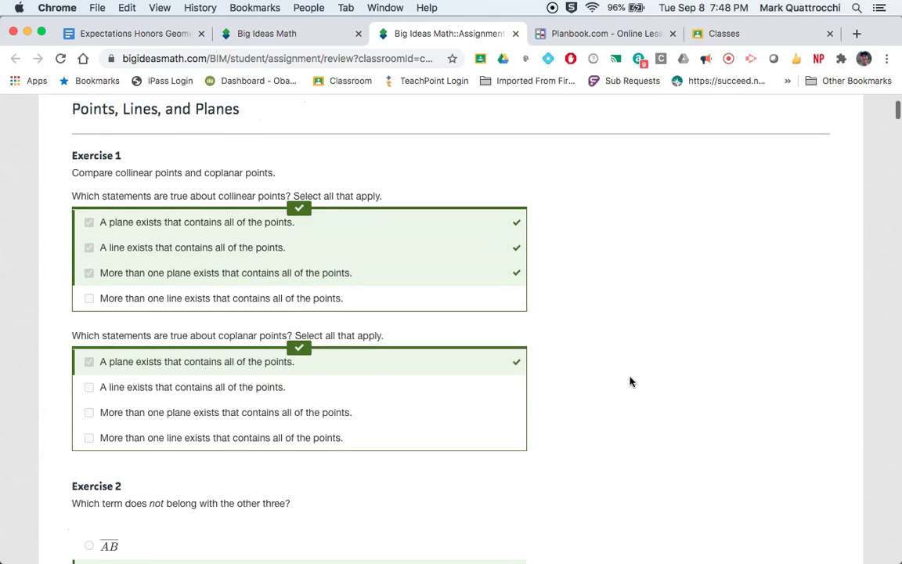
scroll(632, 381, down, 20)
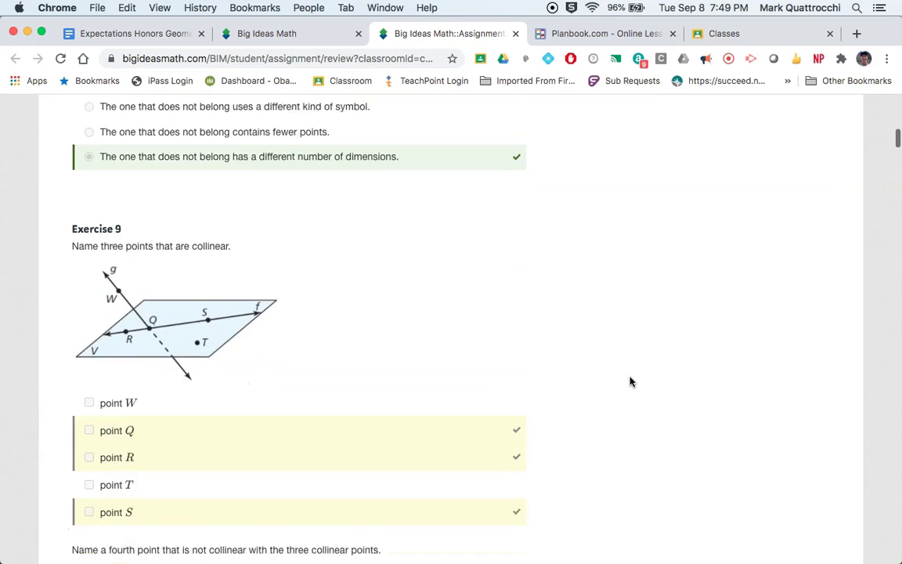
scroll(632, 381, down, 15)
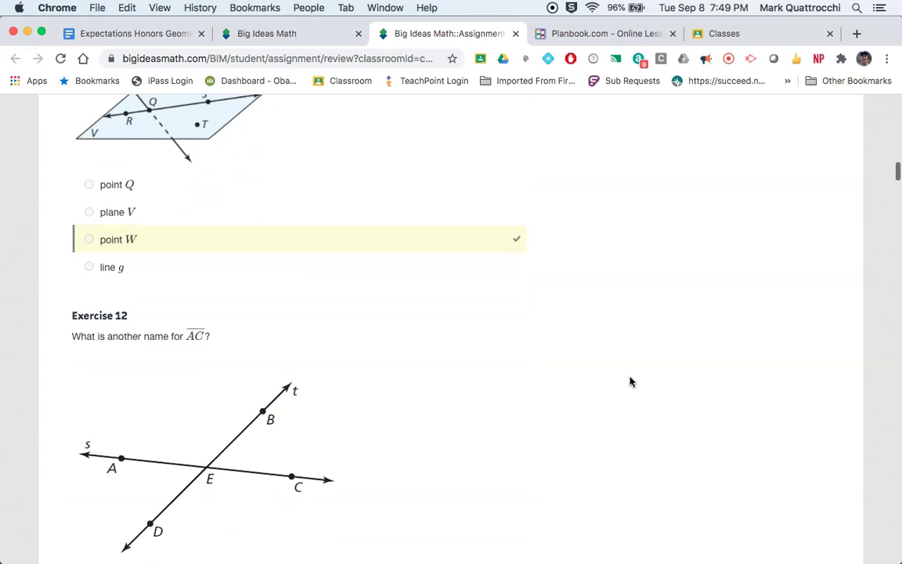
scroll(631, 381, down, 2)
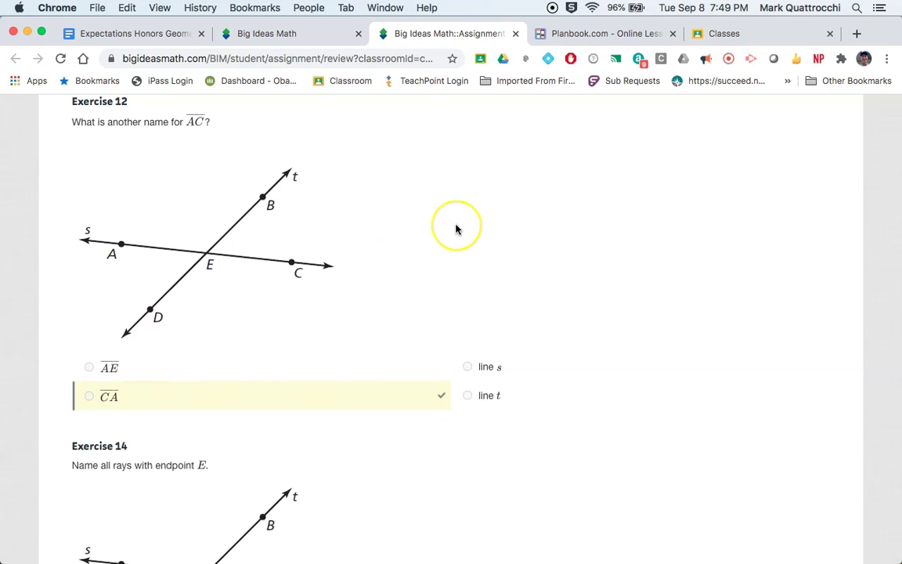
scroll(456, 228, up, 20)
scroll(456, 228, up, 20)
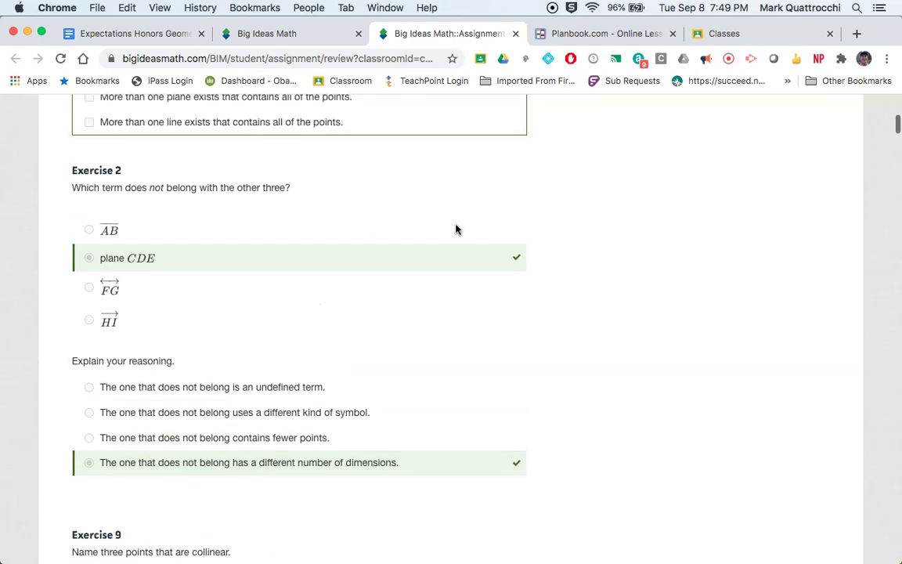
scroll(456, 228, down, 3)
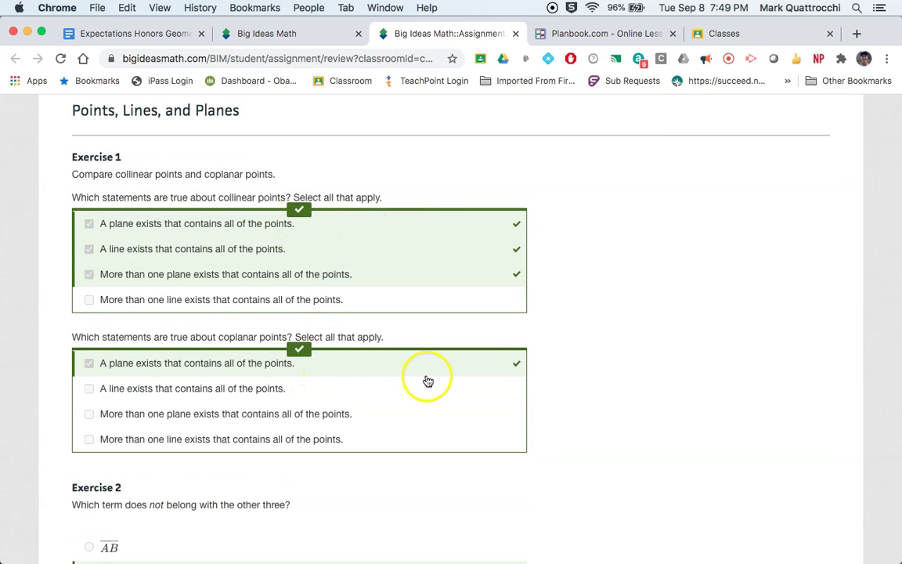
scroll(437, 379, down, 7)
scroll(438, 381, down, 1)
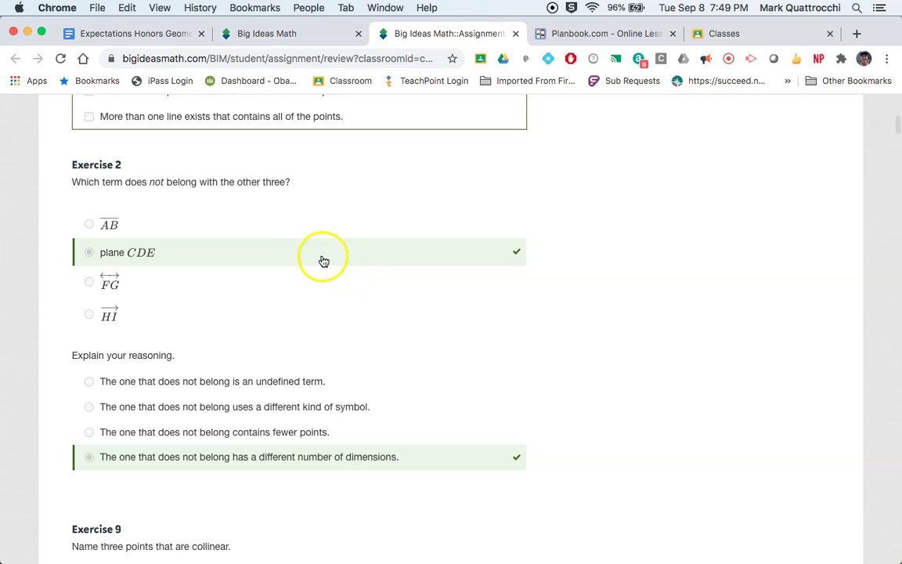
scroll(401, 336, down, 3)
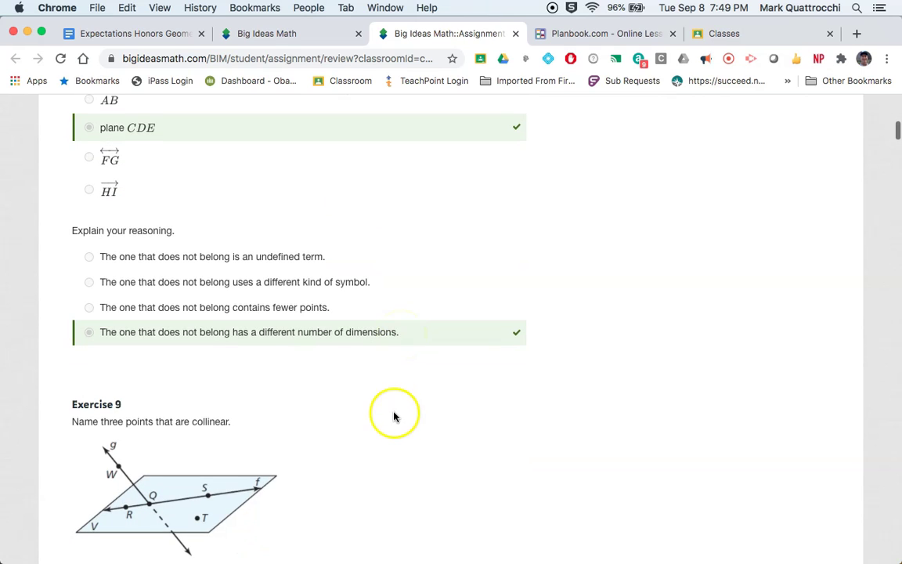
scroll(394, 418, down, 2)
scroll(396, 421, down, 4)
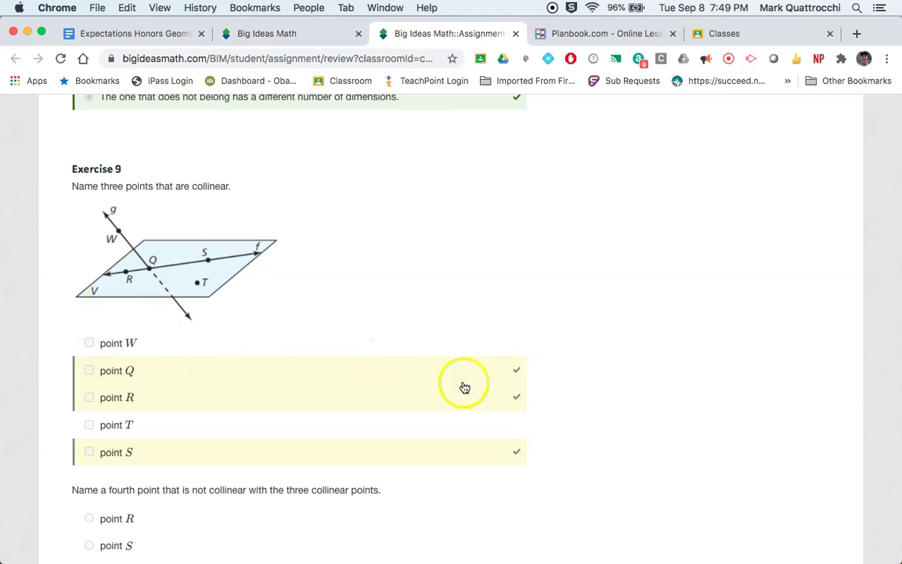
scroll(496, 473, down, 8)
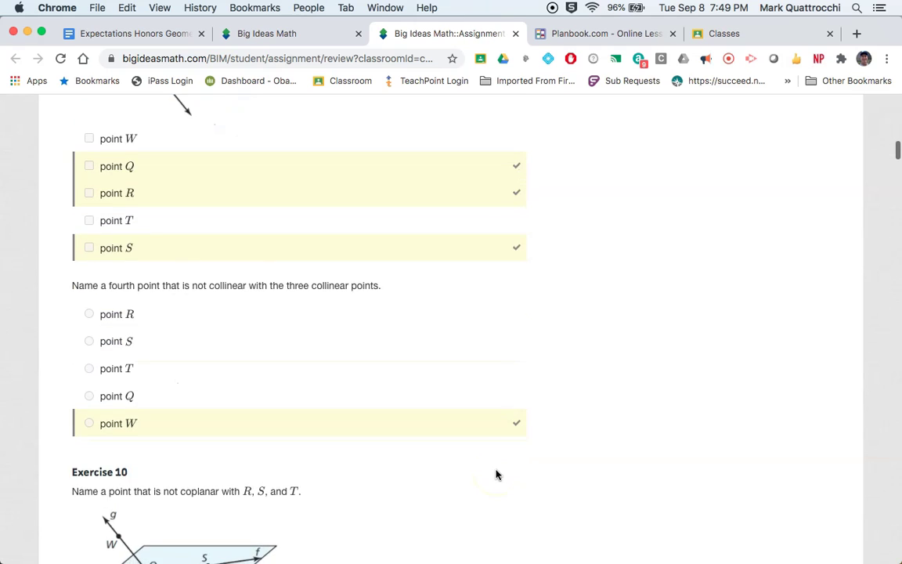
scroll(496, 474, down, 3)
key(super+Up)
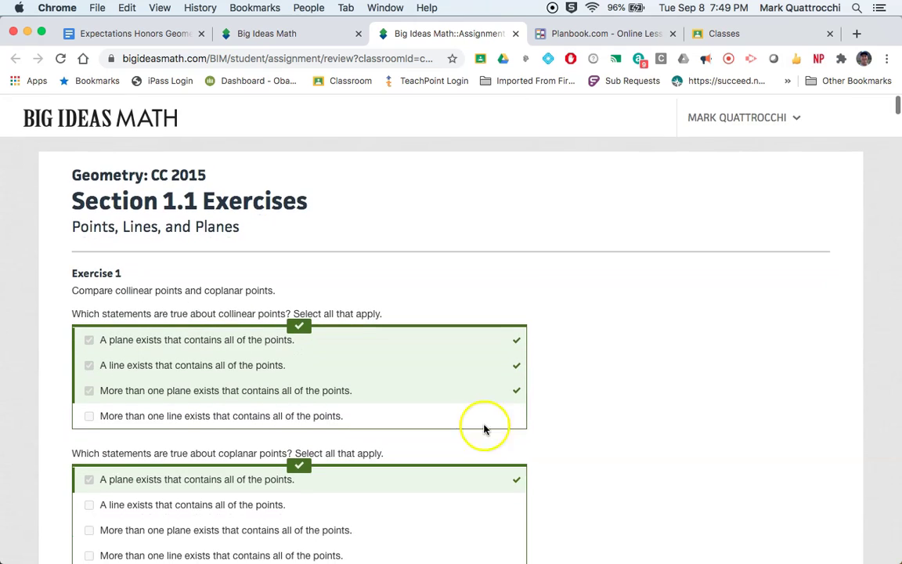
Close the exercise review, return to the assignments list, and enter and start the Chapter 1 Test.
click(515, 36)
click(443, 152)
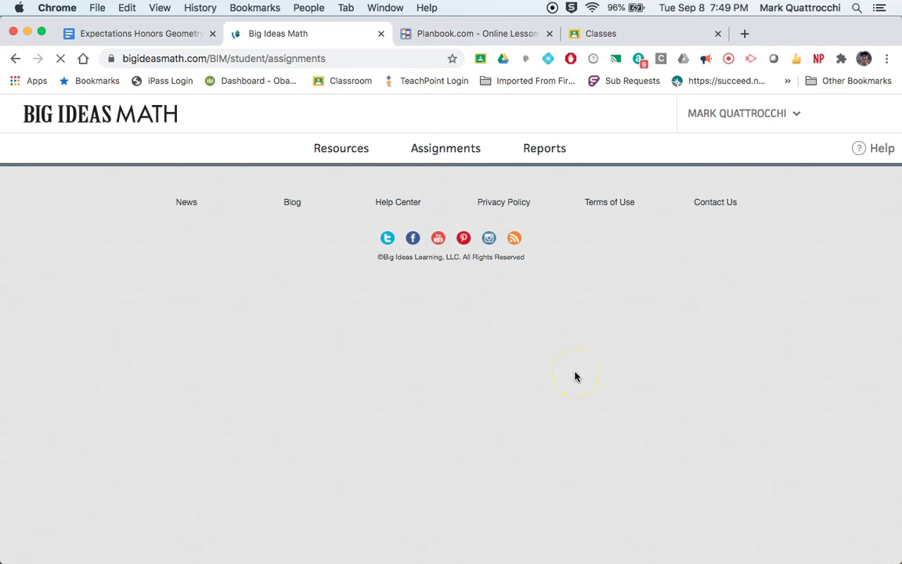
scroll(574, 376, down, 5)
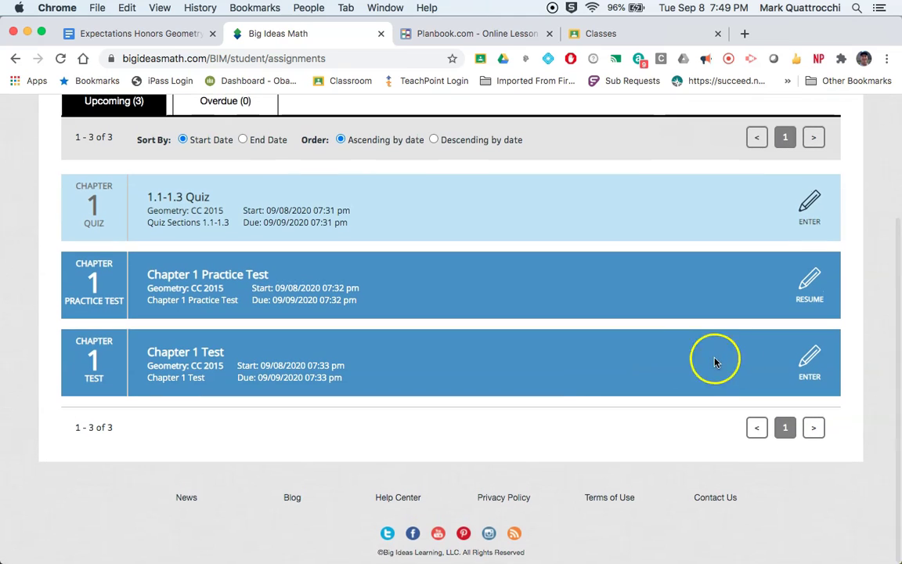
click(810, 357)
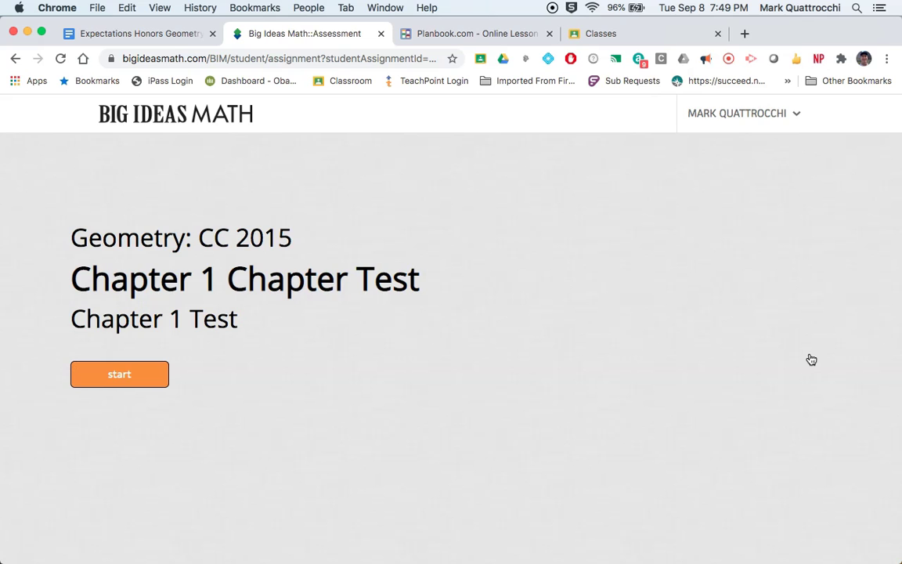
click(123, 374)
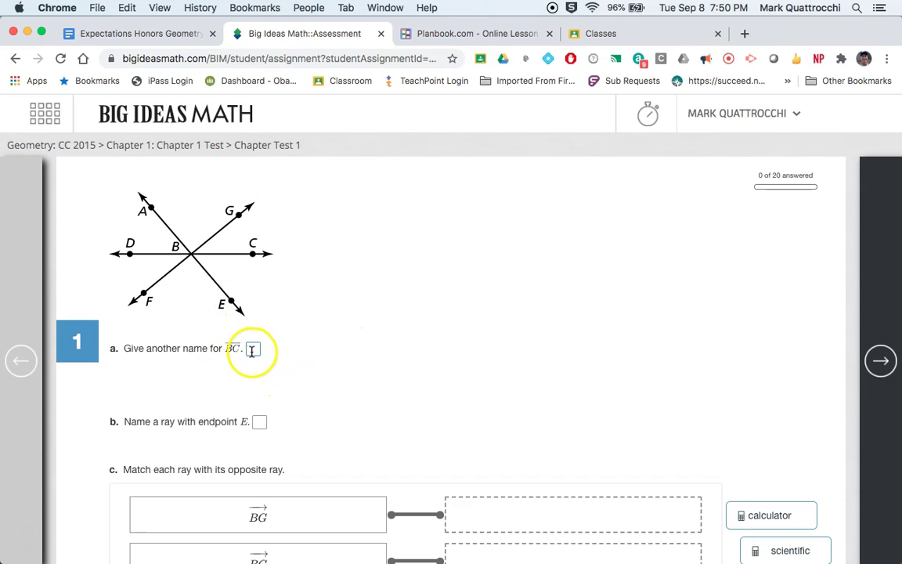
Look over parts a to c of Question 1 in the Chapter 1 Test.
scroll(364, 349, down, 3)
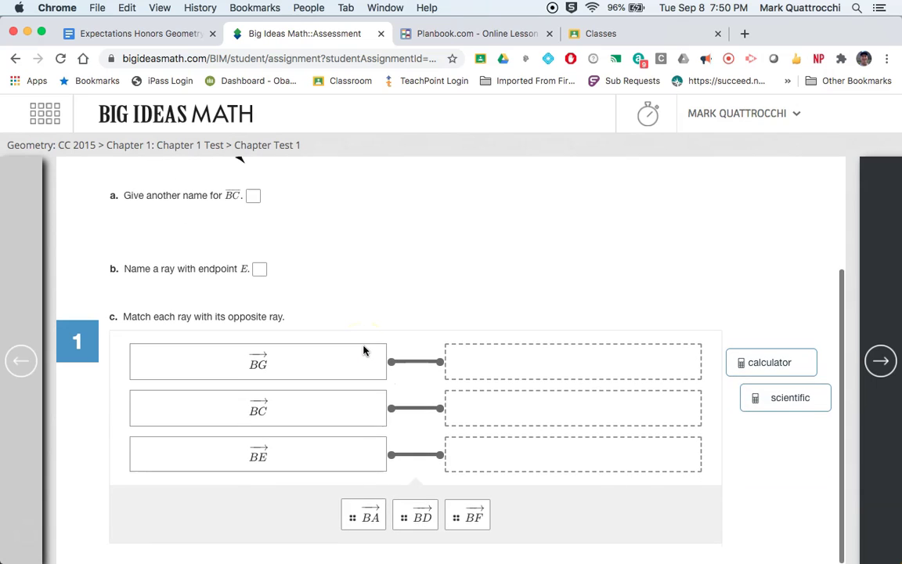
scroll(364, 350, up, 3)
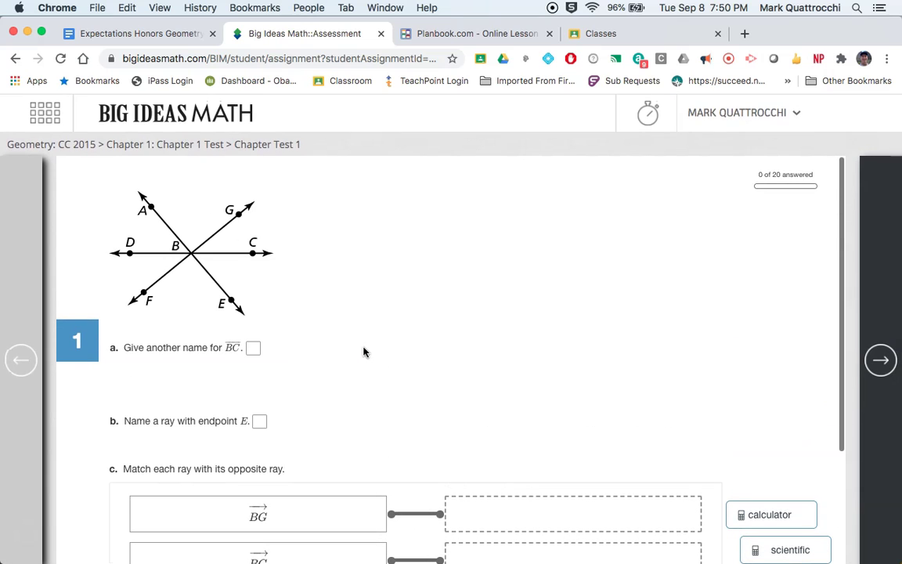
click(251, 349)
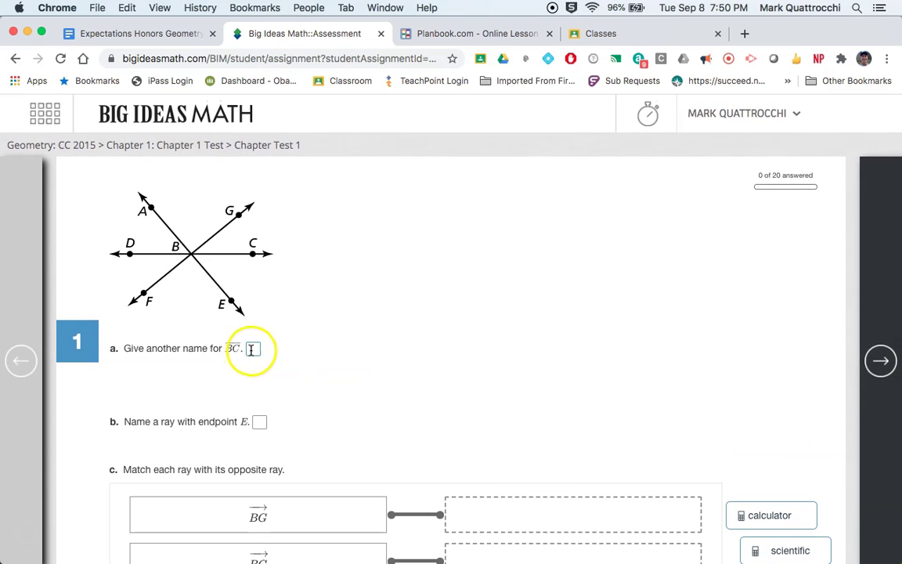
scroll(461, 359, down, 3)
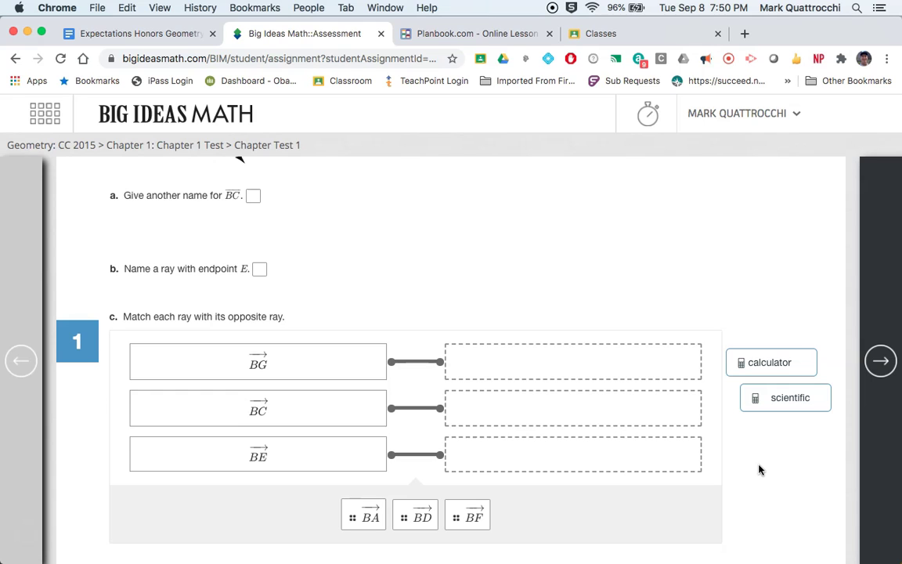
scroll(758, 469, up, 5)
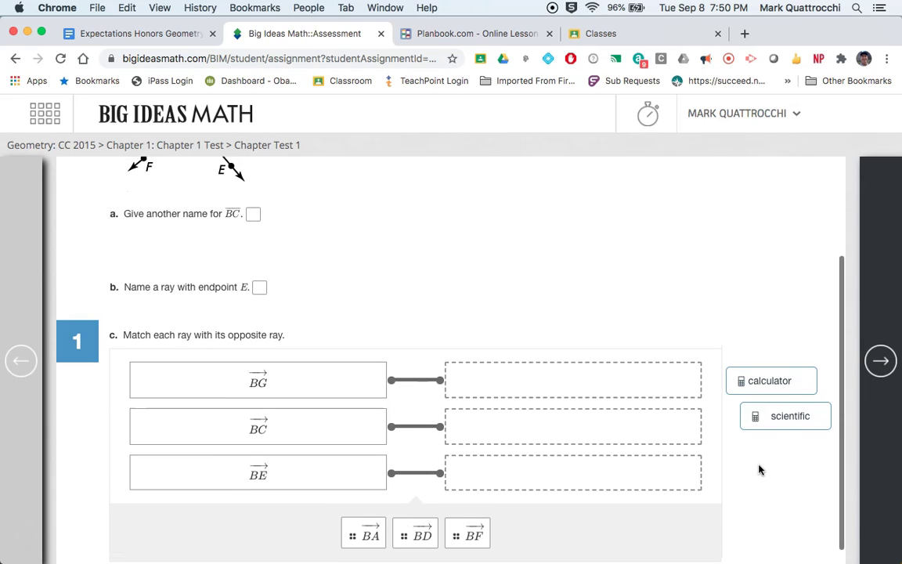
click(730, 467)
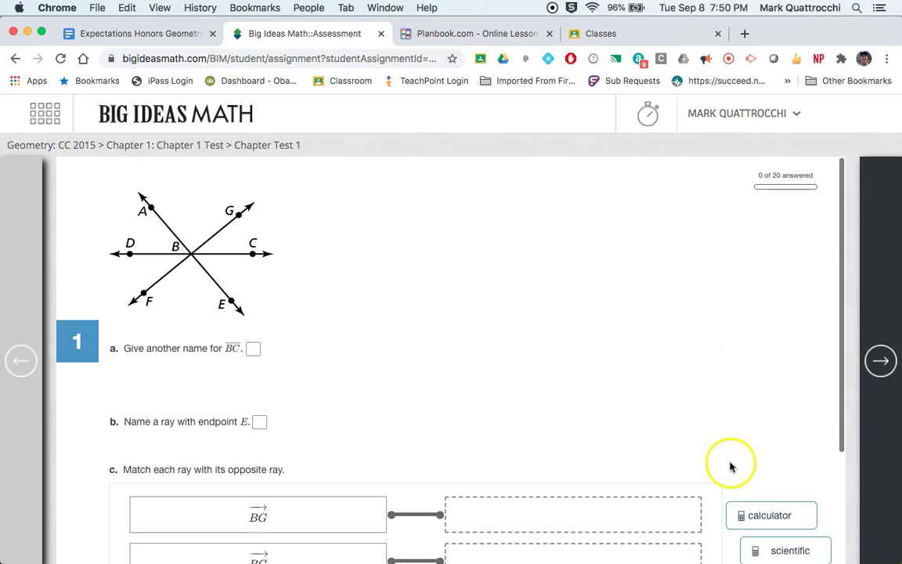
Answer Question 1 part a with CB in line segment notation, using the geometry symbol set of the math keypad.
click(252, 348)
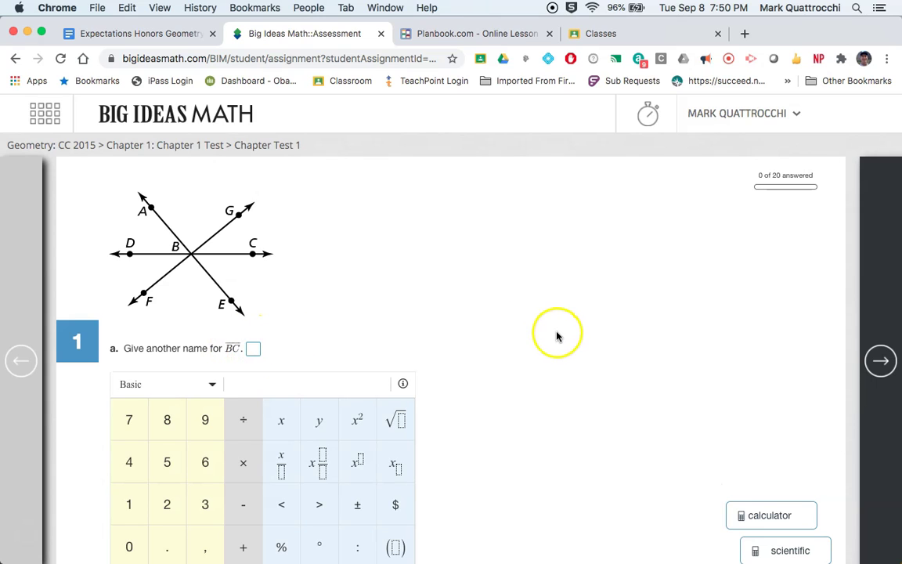
scroll(554, 332, down, 1)
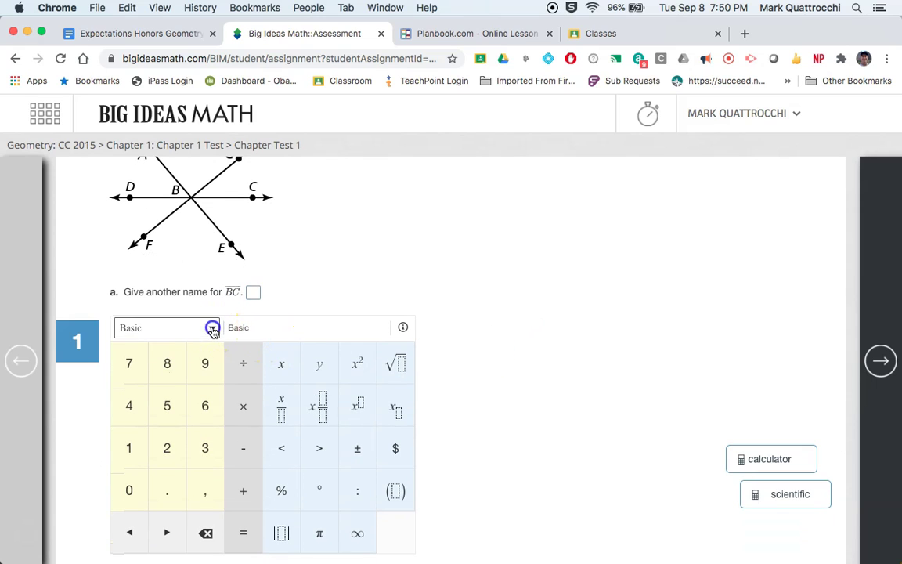
click(213, 328)
click(192, 376)
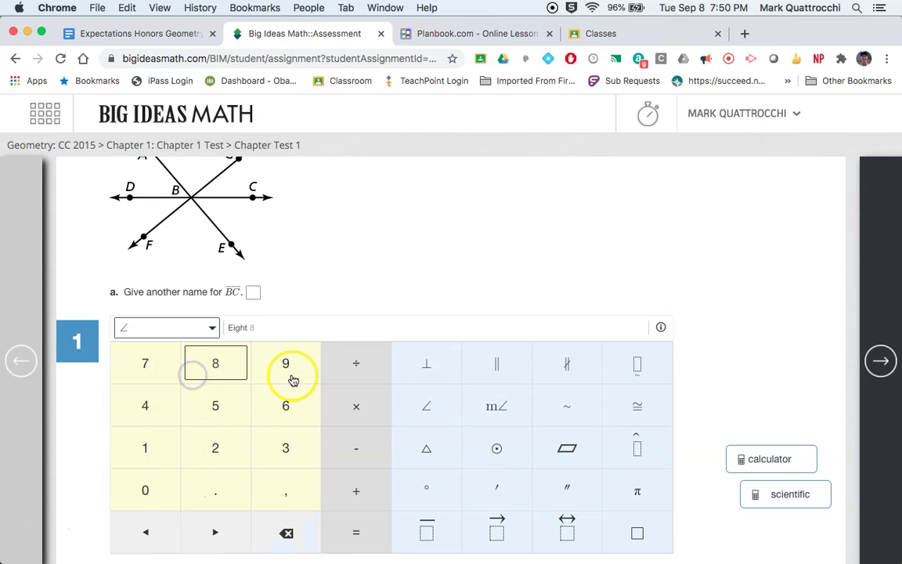
click(425, 529)
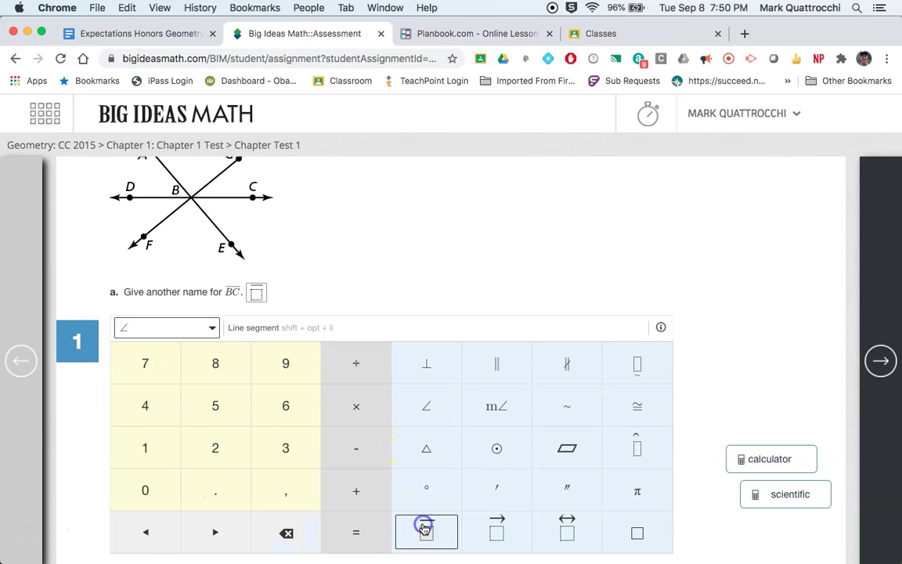
click(255, 292)
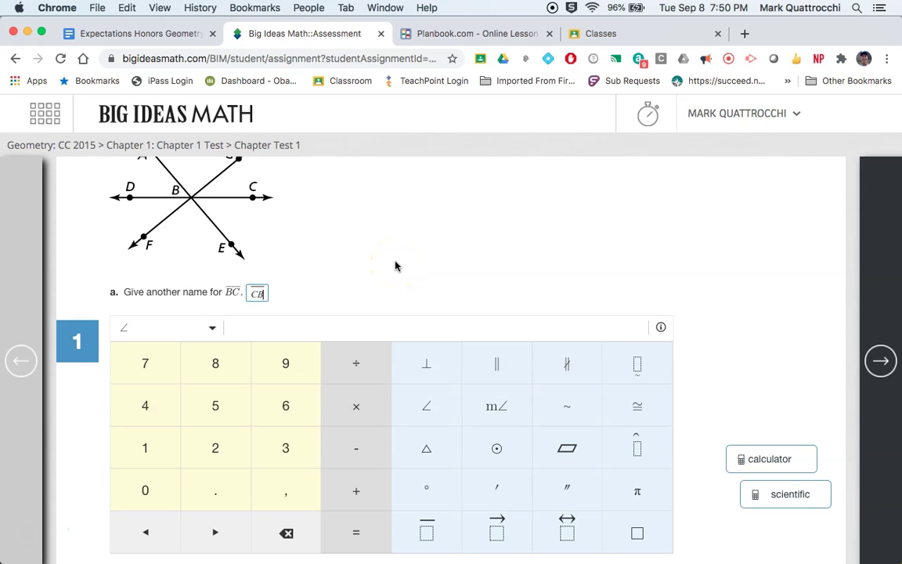
click(444, 233)
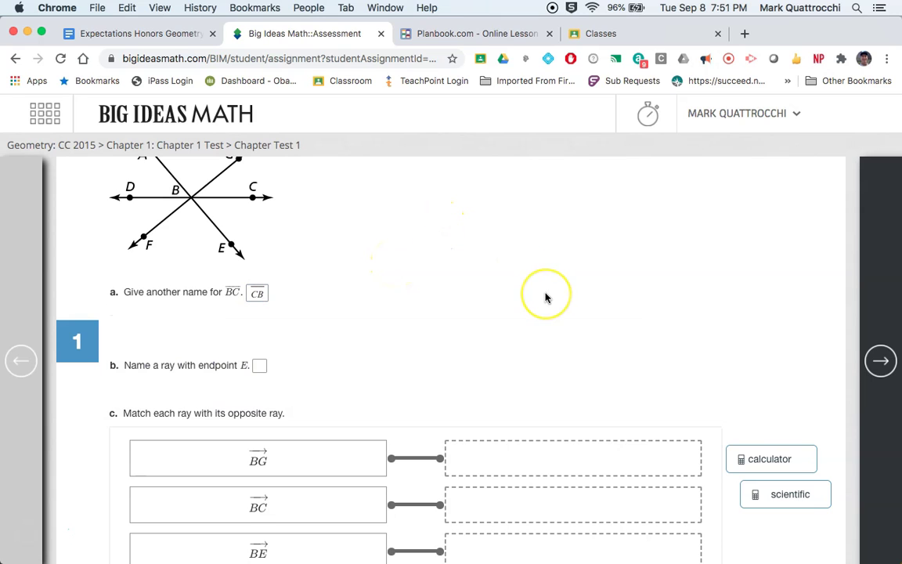
Advance to Question 2, return to Question 1 and look over its parts again.
scroll(546, 297, down, 3)
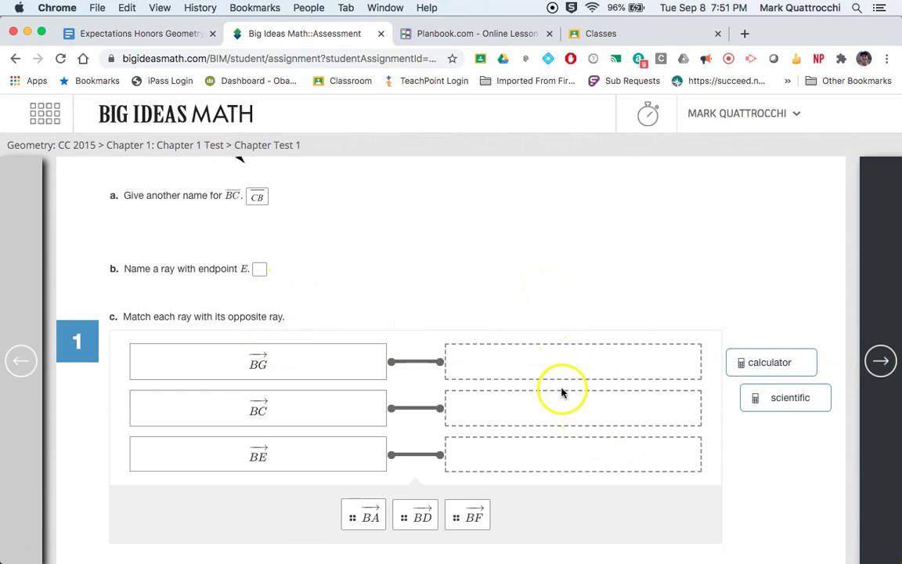
click(880, 362)
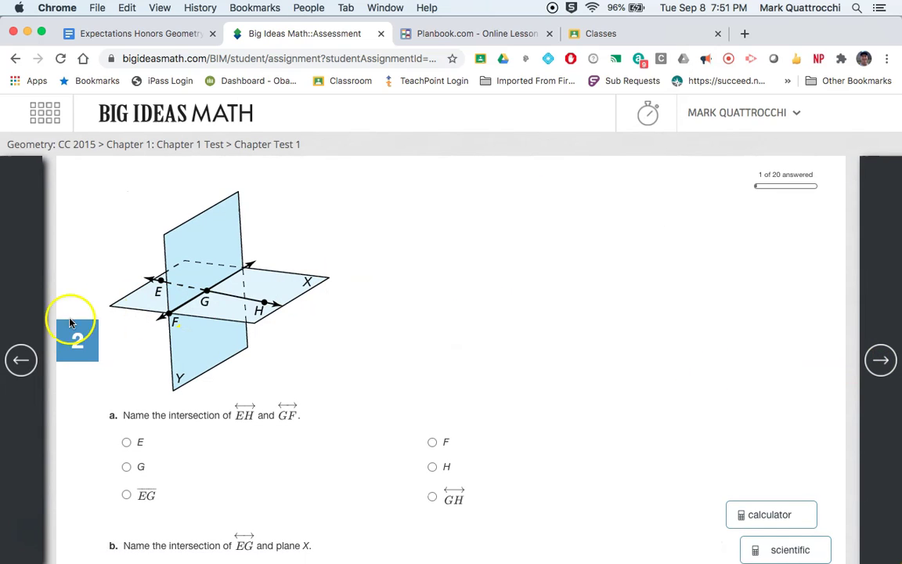
click(20, 360)
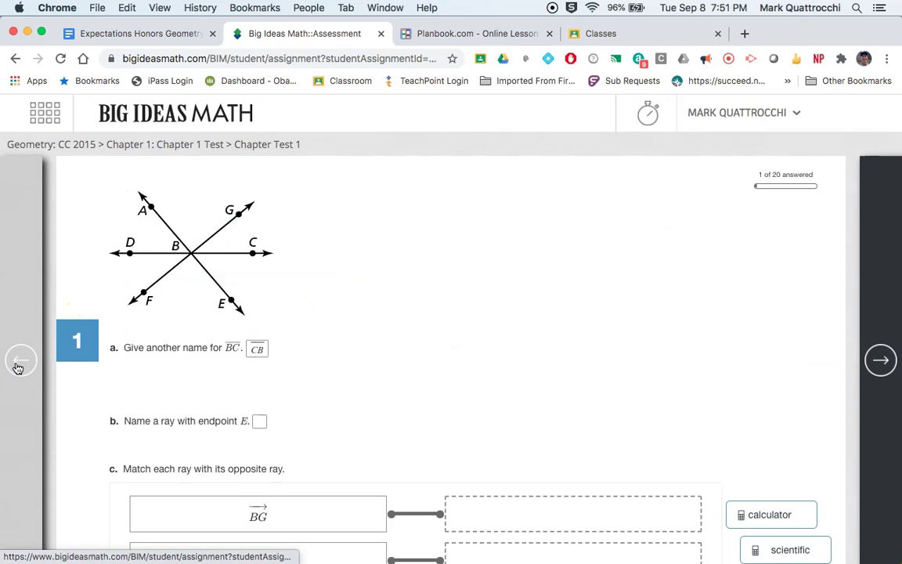
scroll(389, 363, down, 4)
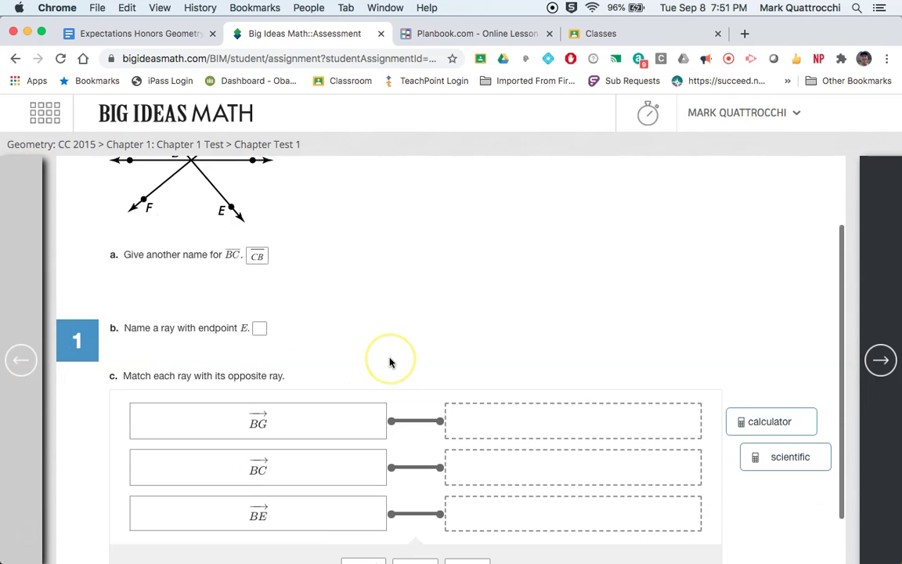
scroll(388, 362, up, 2)
scroll(388, 362, down, 2)
scroll(391, 362, up, 4)
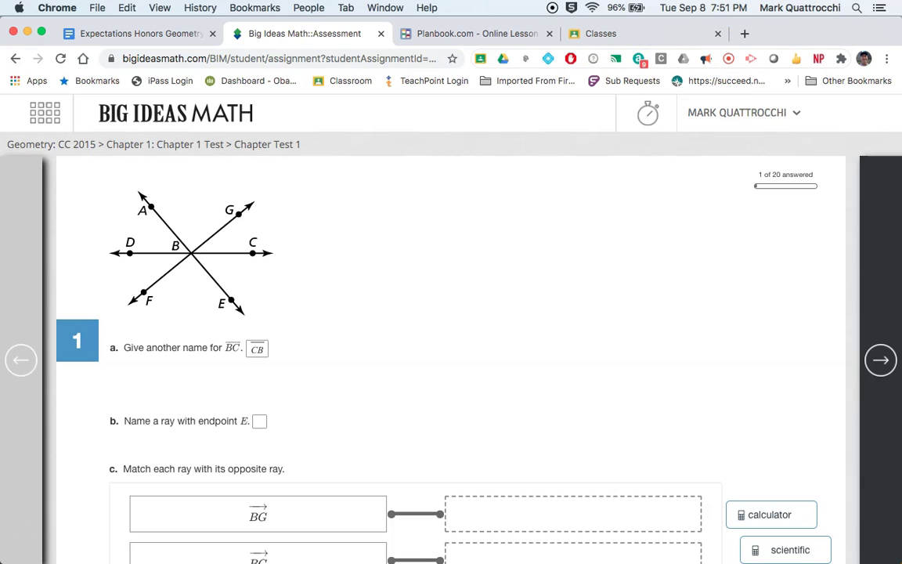
Save and exit the Chapter 1 Test without submitting it, confirming the exit.
click(744, 115)
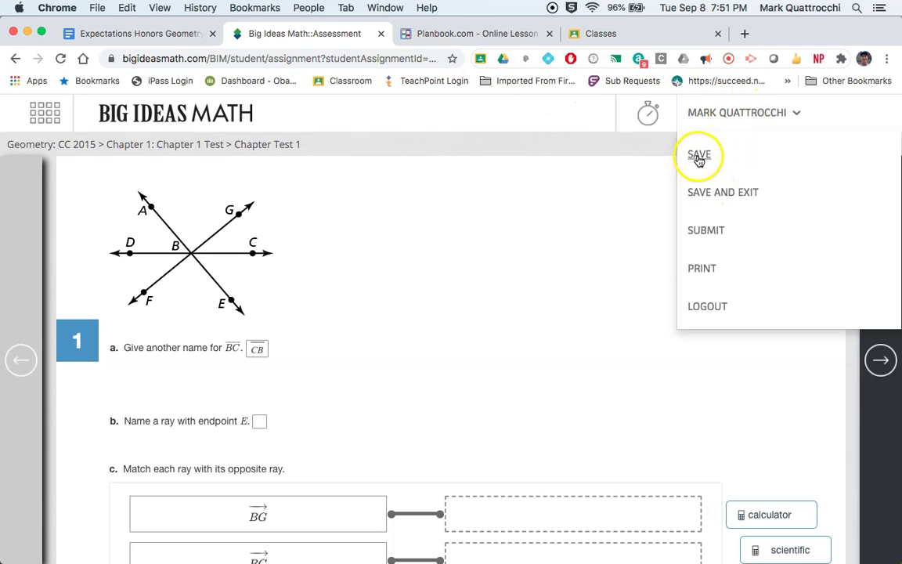
click(708, 197)
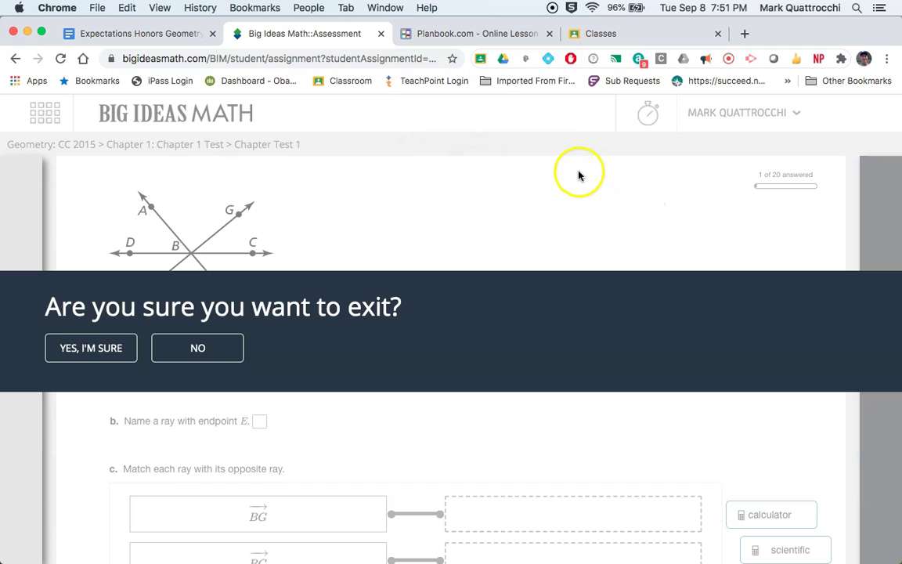
click(104, 354)
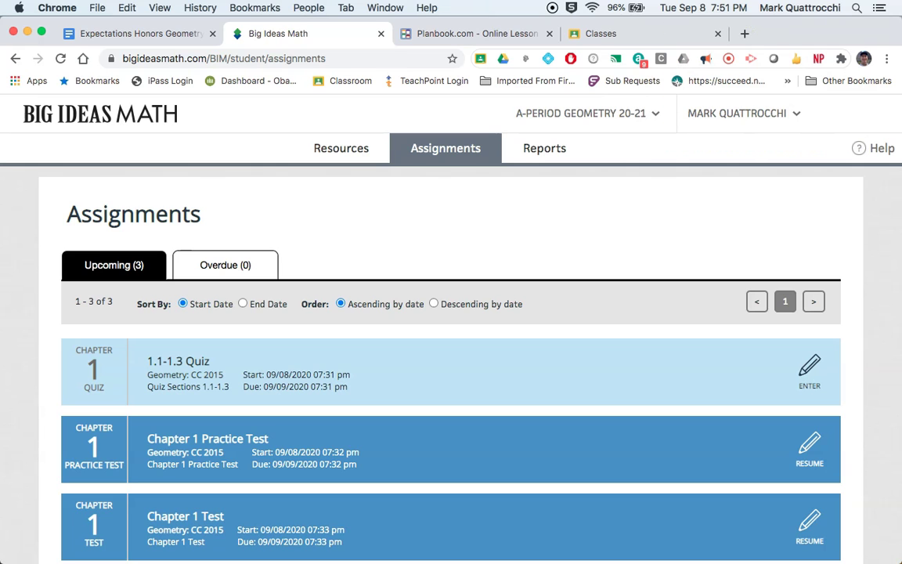
scroll(547, 274, down, 3)
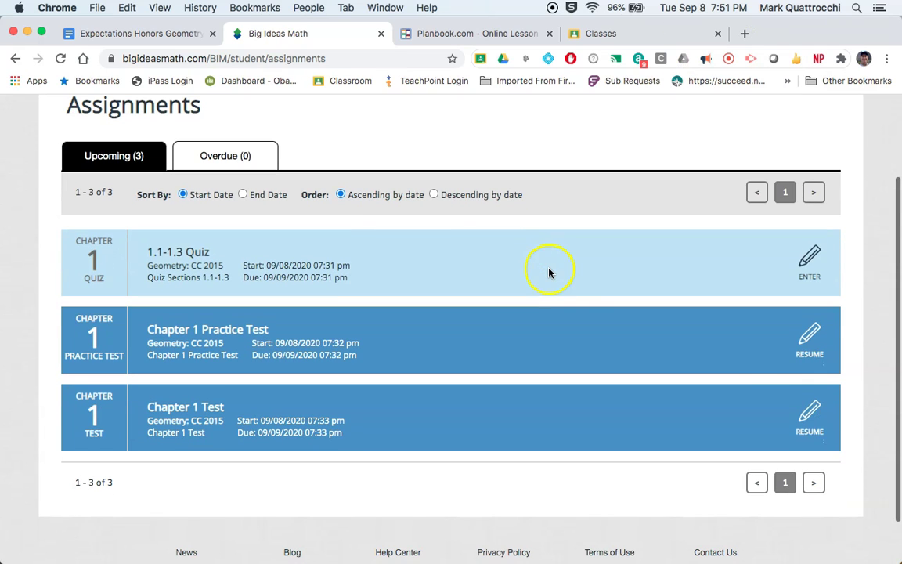
scroll(548, 302, up, 3)
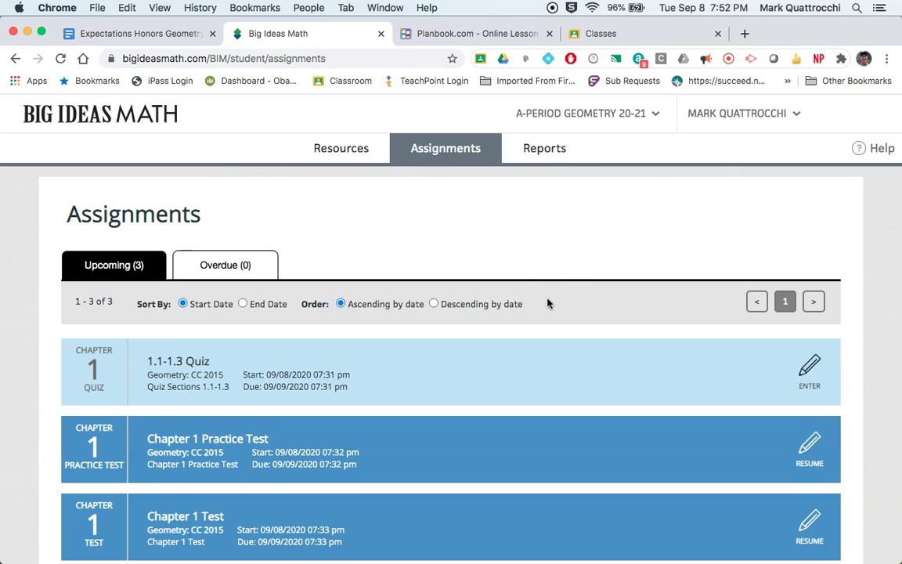
click(25, 536)
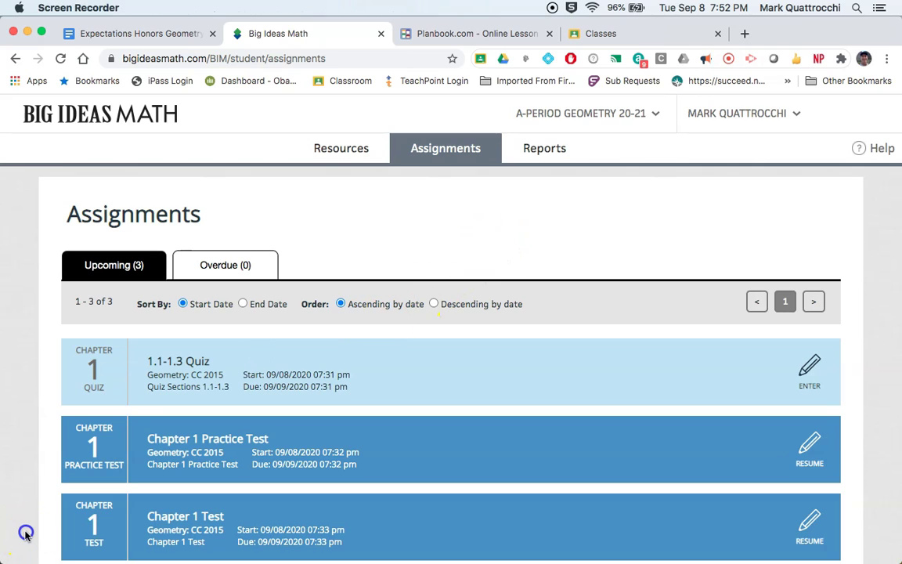